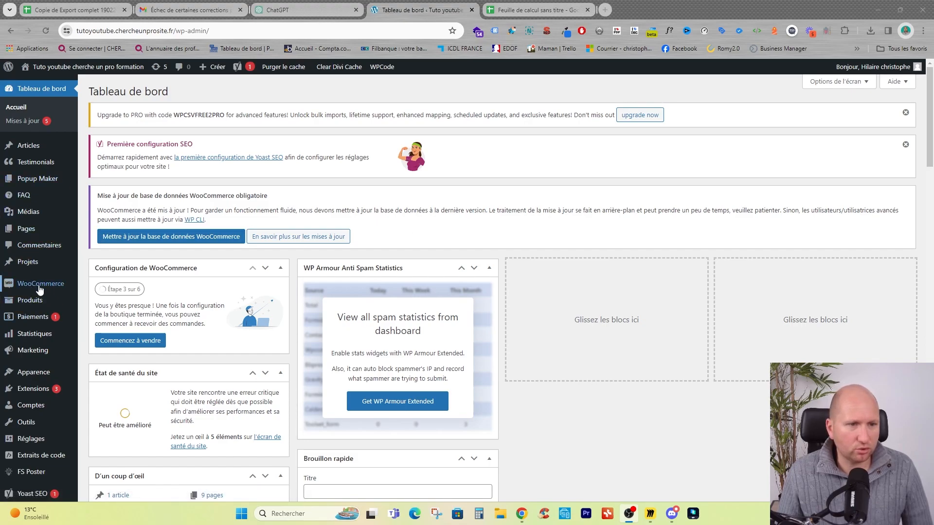
- Open the list of all products and look through the existing product entries
mouse_move(40, 289)
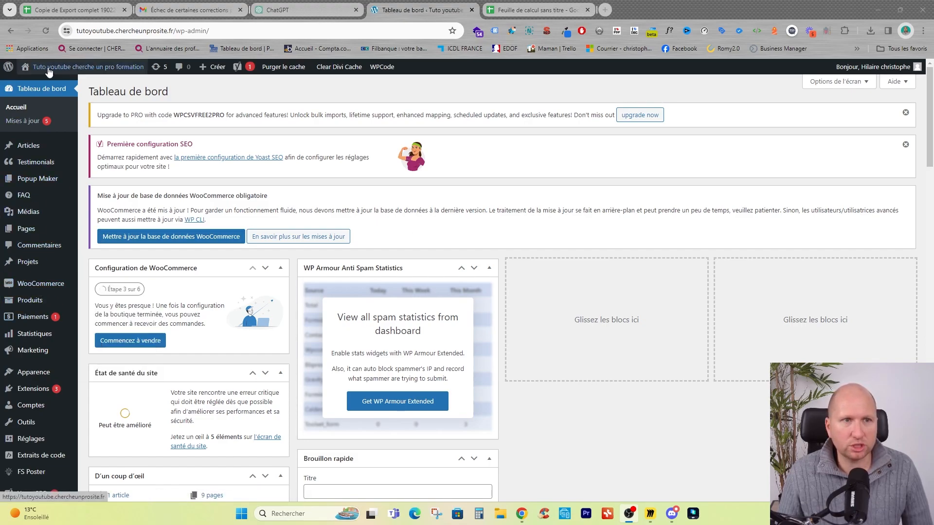
mouse_move(78, 71)
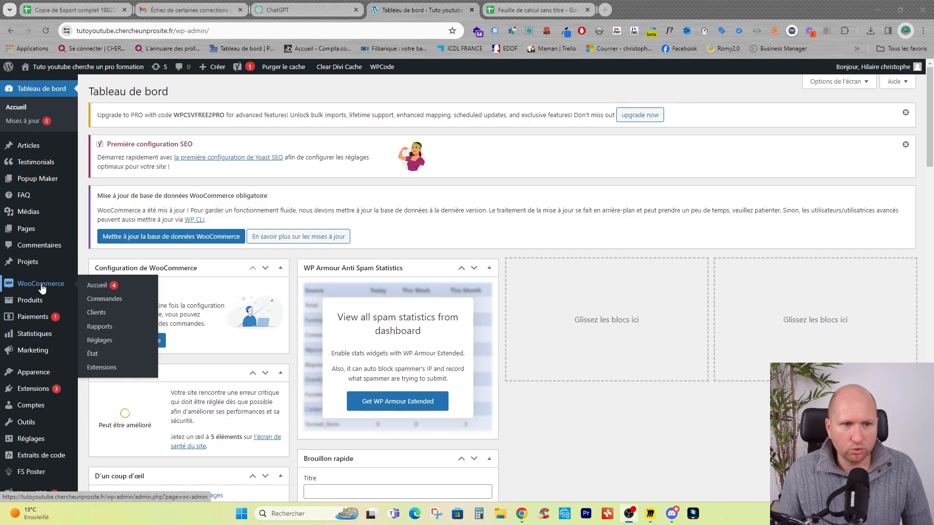
left_click(35, 302)
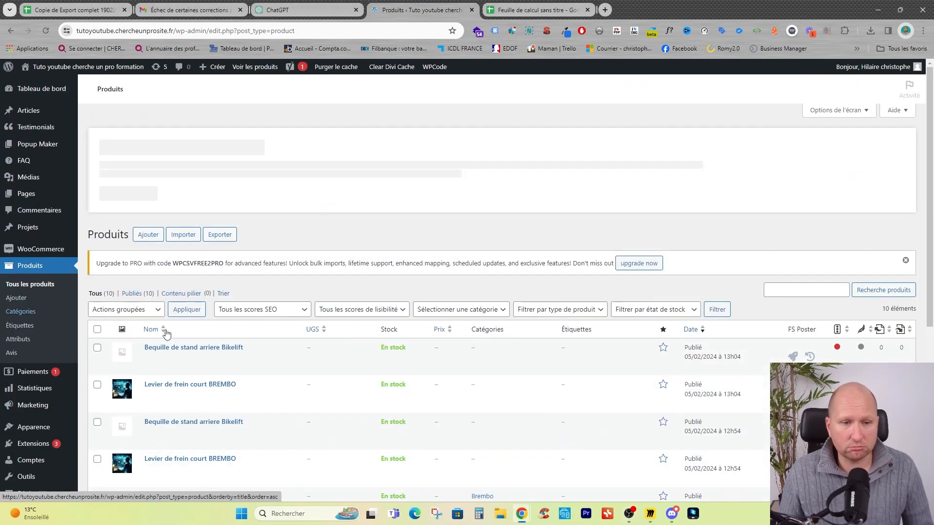
scroll(270, 367, "down", 1)
scroll(270, 367, "down", 3)
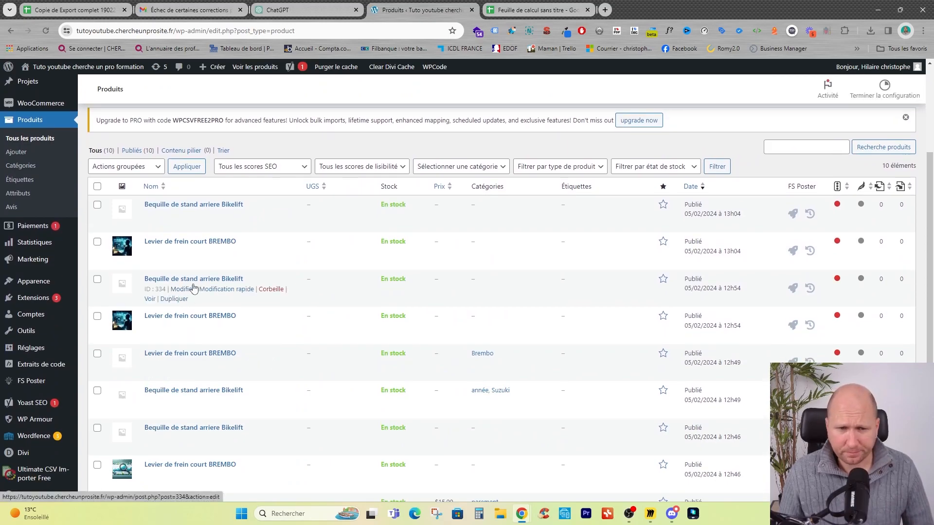
scroll(260, 348, "down", 3)
scroll(260, 340, "up", 2)
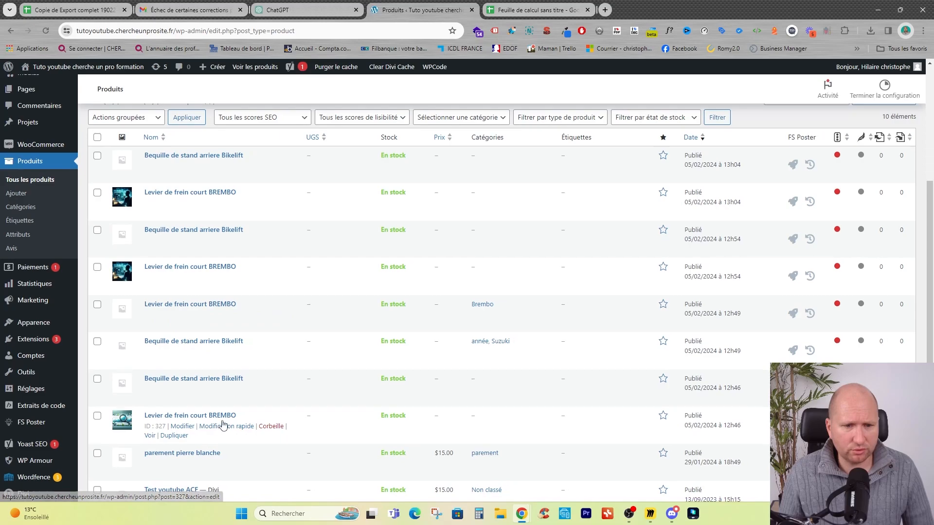
scroll(183, 316, "down", 2)
scroll(258, 313, "up", 2)
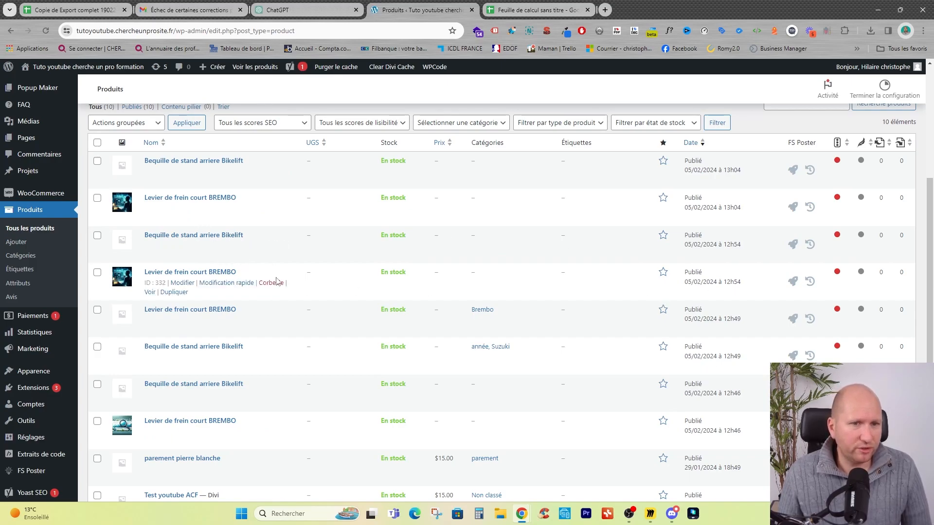
scroll(245, 267, "up", 4)
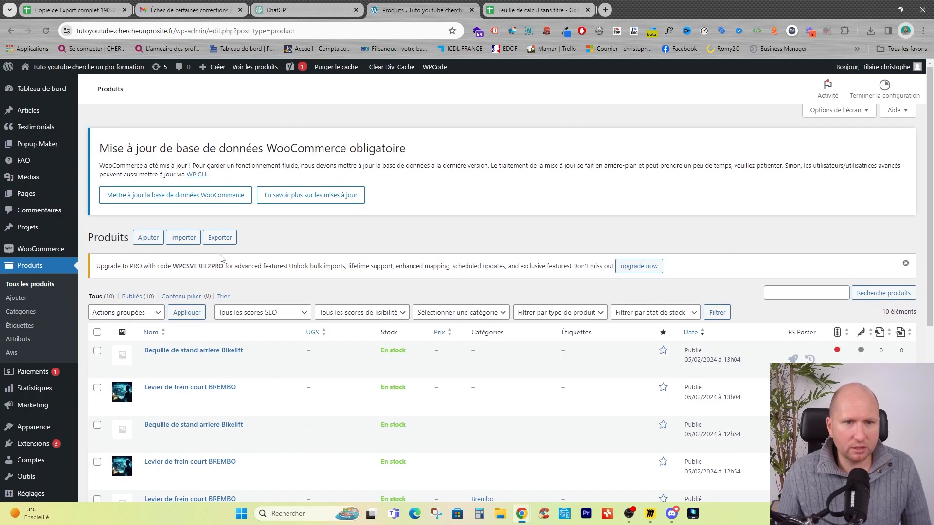
- Export all products with all columns and categories to a CSV file, without custom meta
left_click(220, 239)
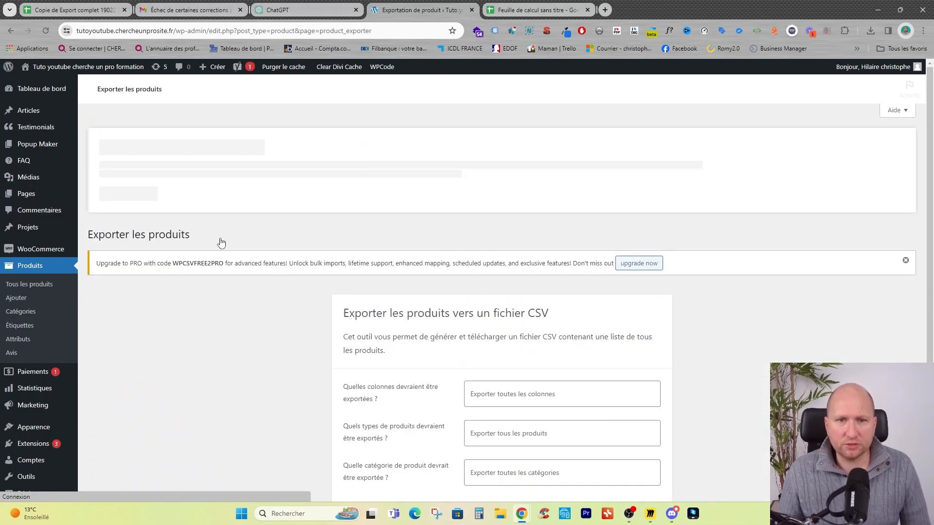
scroll(619, 317, "down", 2)
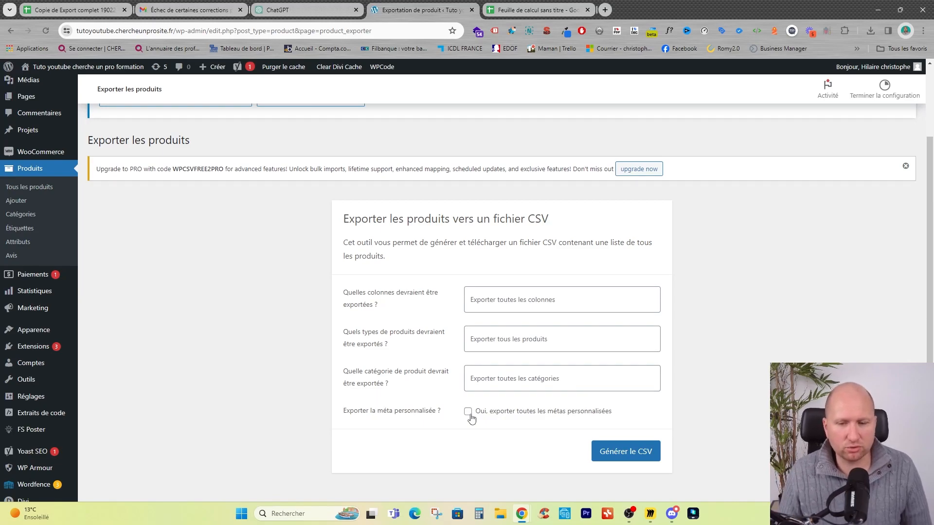
left_click(630, 452)
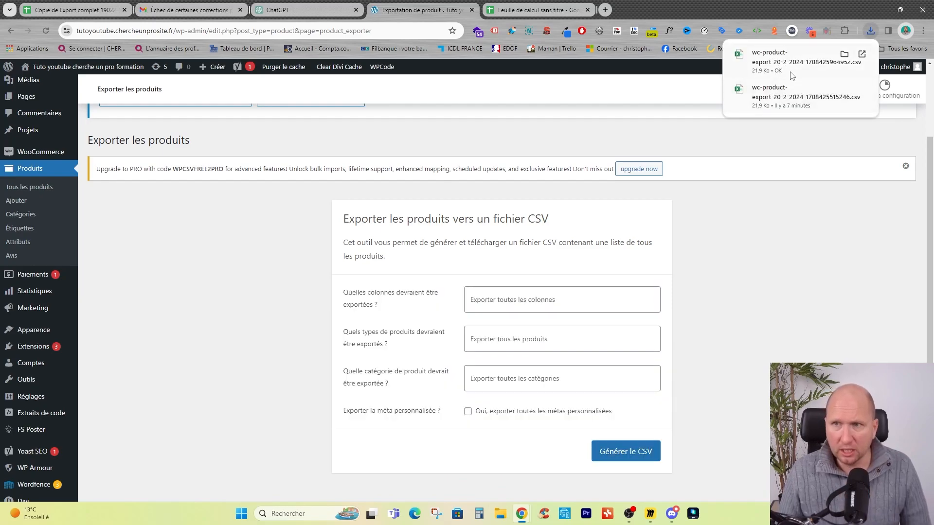
- Switch to Google Sheets, import wc-product-export-20-2-2024-1708425964952.csv as a new spreadsheet with automatic separator detection, and open it
left_click(541, 11)
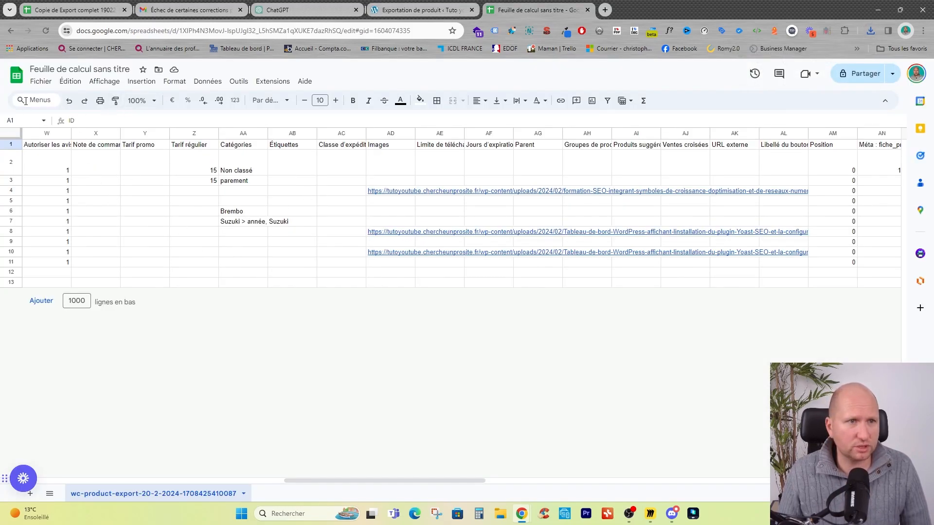
left_click(44, 84)
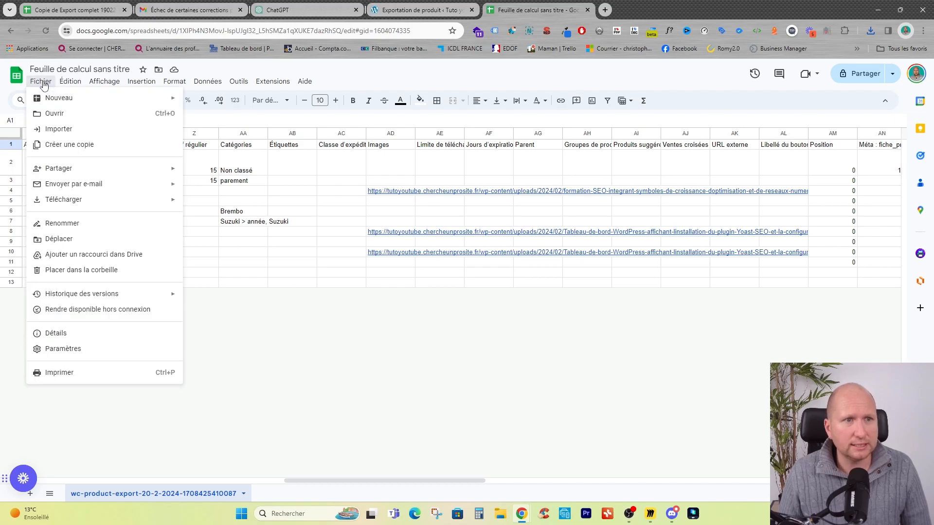
left_click(56, 129)
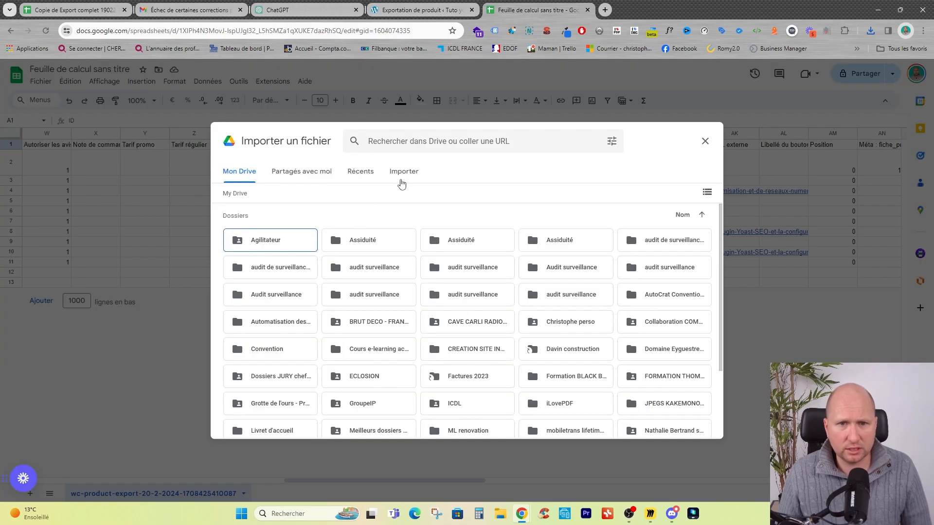
left_click(401, 176)
left_click(462, 350)
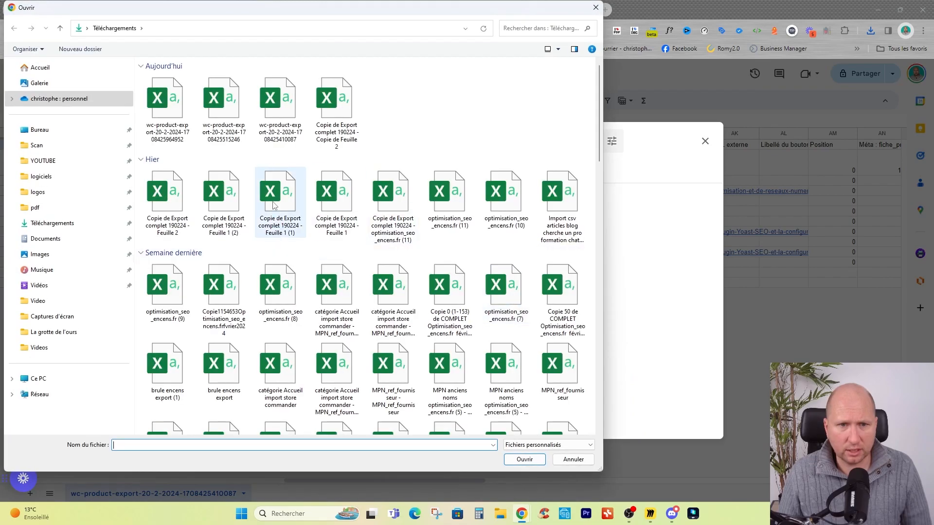
double_click(167, 112)
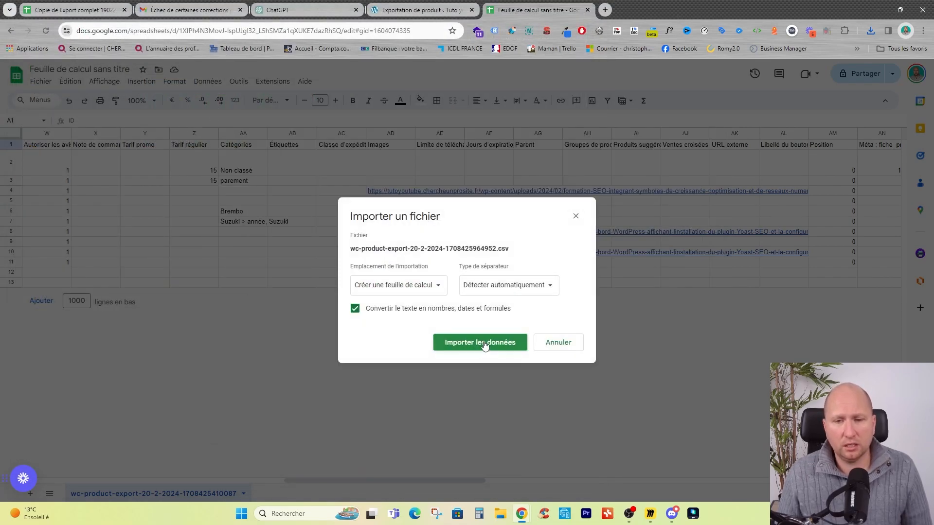
left_click(484, 344)
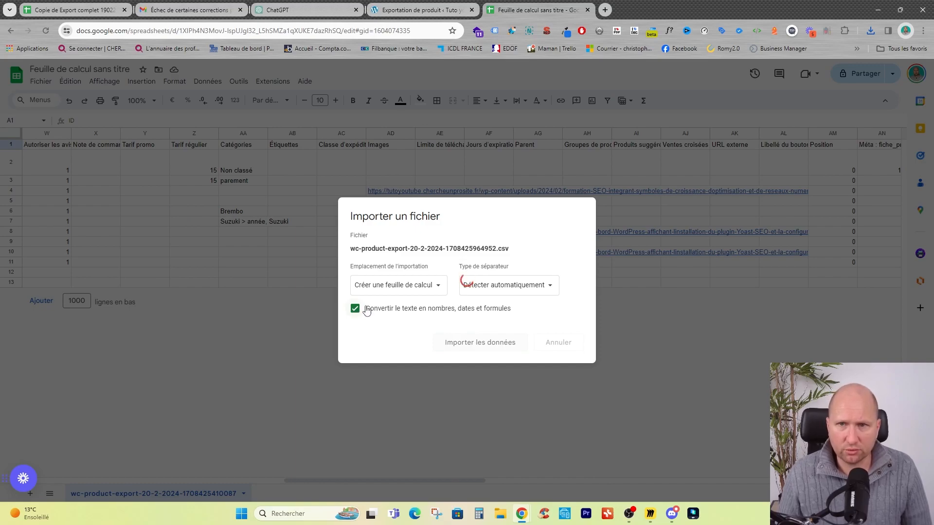
left_click(479, 361)
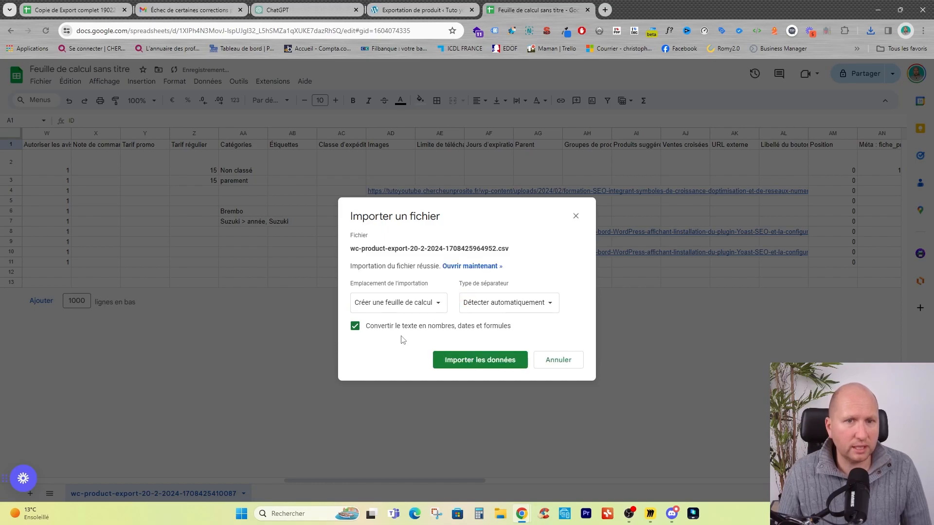
left_click(491, 267)
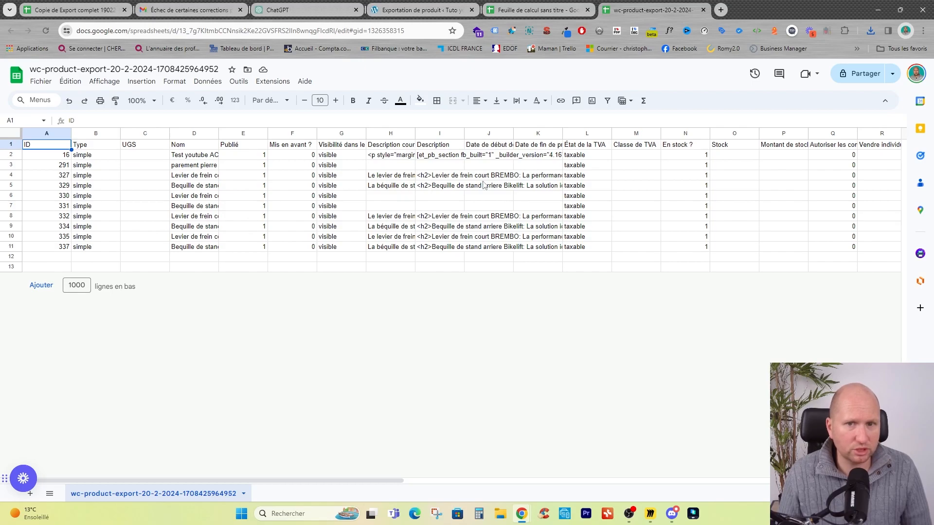
- Copy the short description and the description of row 5 down to rows 6 and 7
left_click(395, 188)
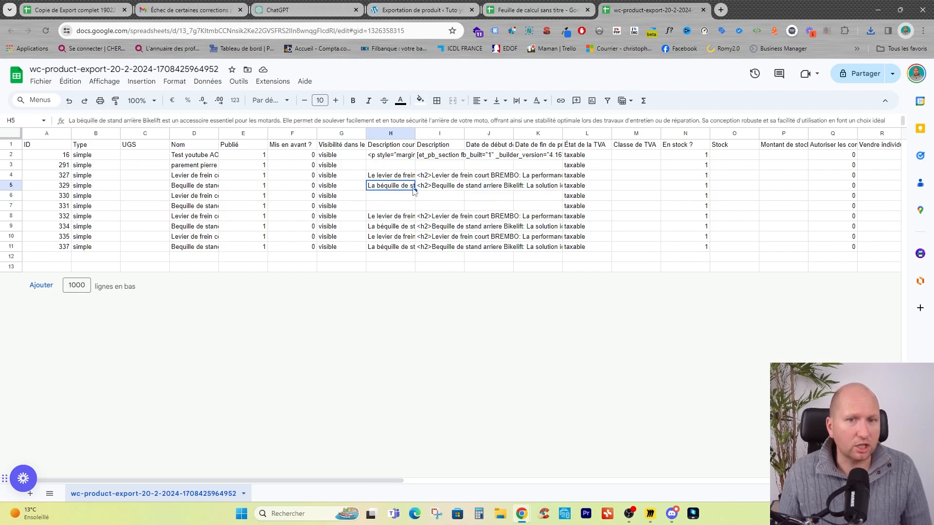
left_click_drag(416, 191, 413, 208)
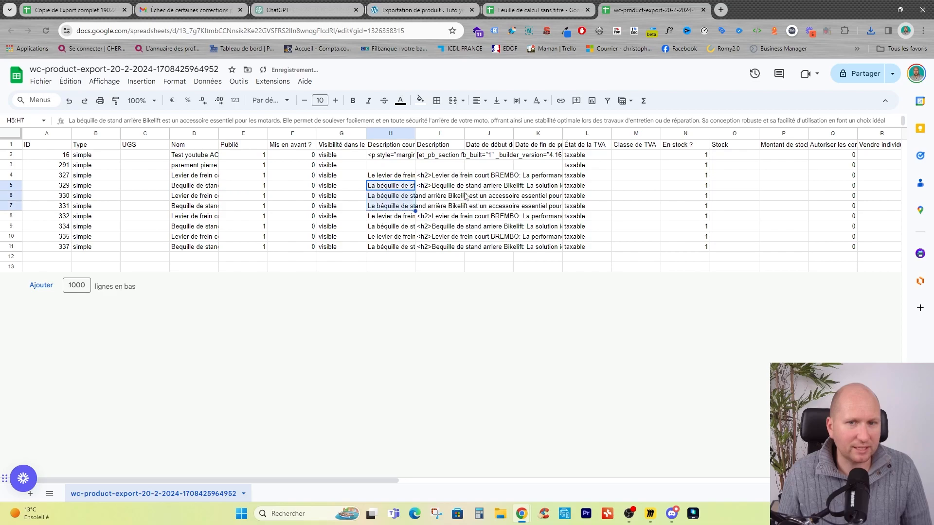
left_click(459, 187)
left_click_drag(465, 191, 465, 209)
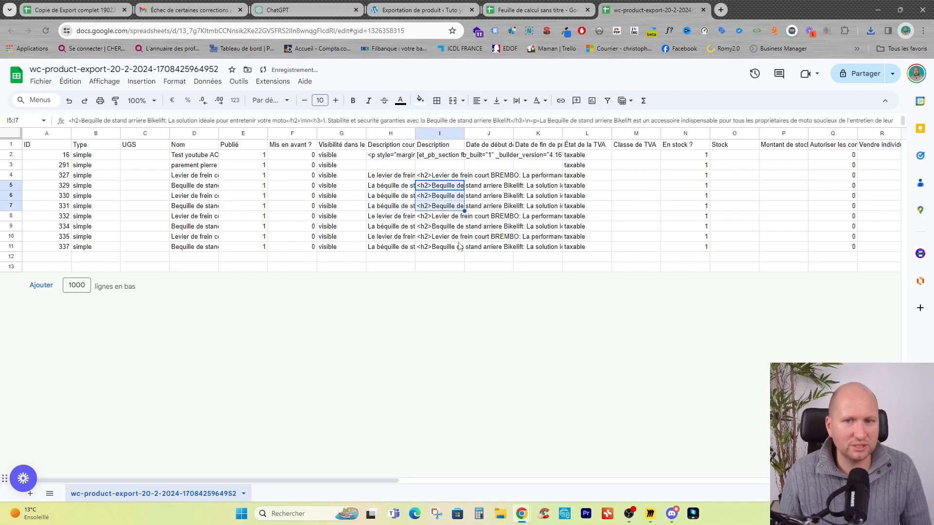
left_click(447, 271)
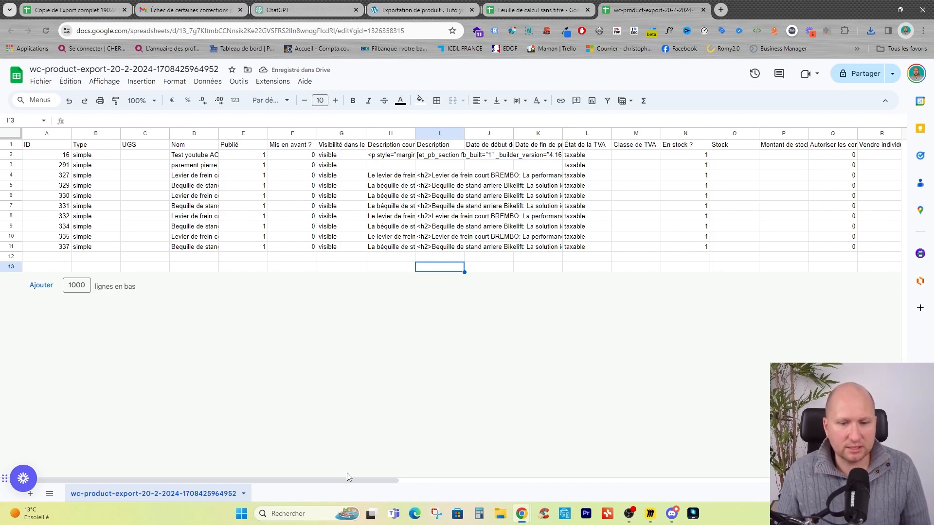
- Copy the parement category from row 3 down to row 4 in the Catégories column
left_click_drag(349, 476, 549, 467)
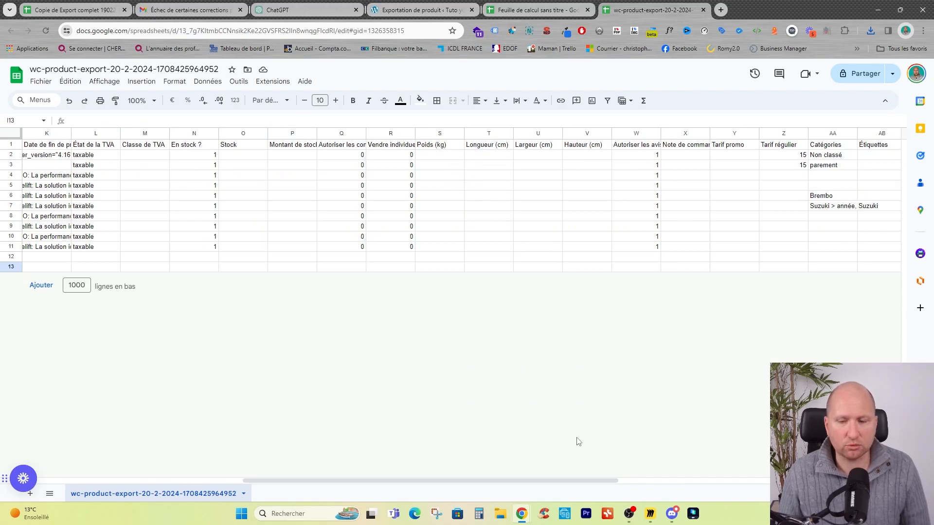
left_click_drag(486, 480, 534, 478)
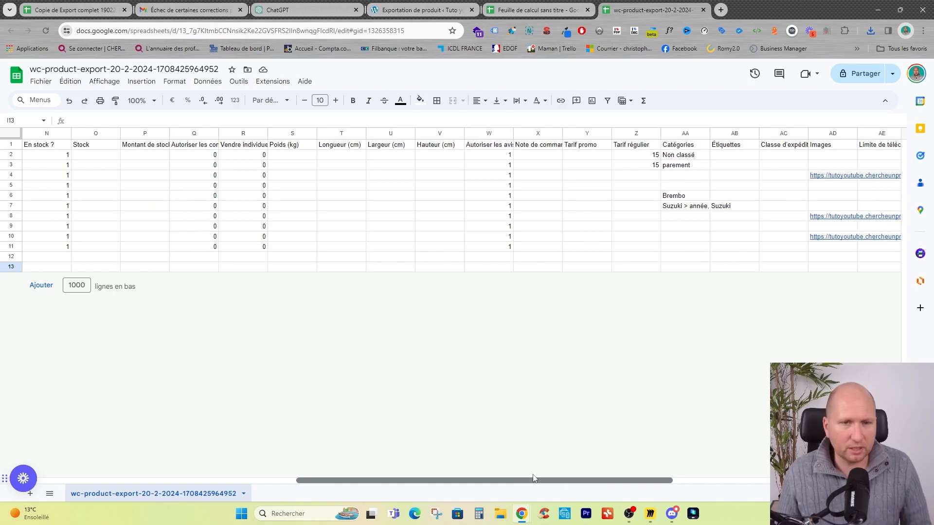
left_click_drag(535, 478, 618, 480)
left_click(493, 167)
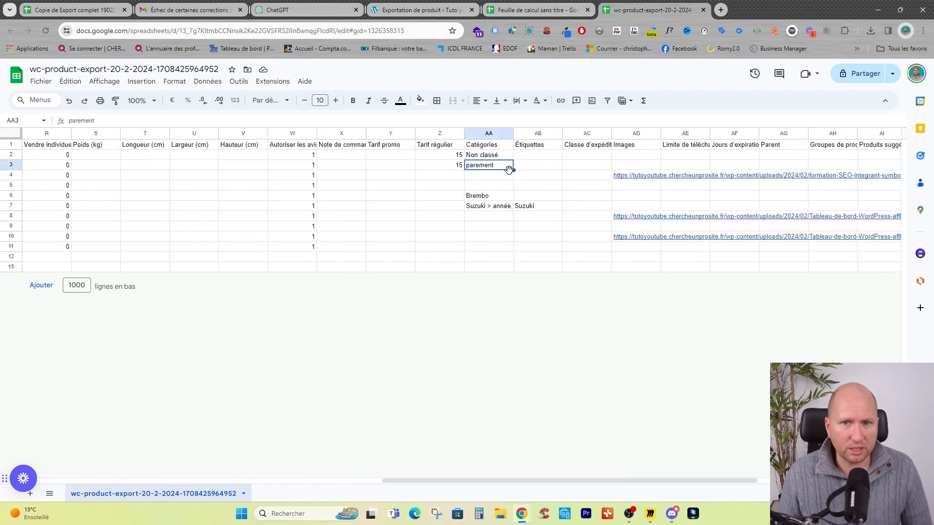
left_click_drag(513, 170, 461, 246)
- In the Tarif régulier column, fill 15 from row 3 down to row 11 and set rows 6 to 11 to 30
left_click(457, 166)
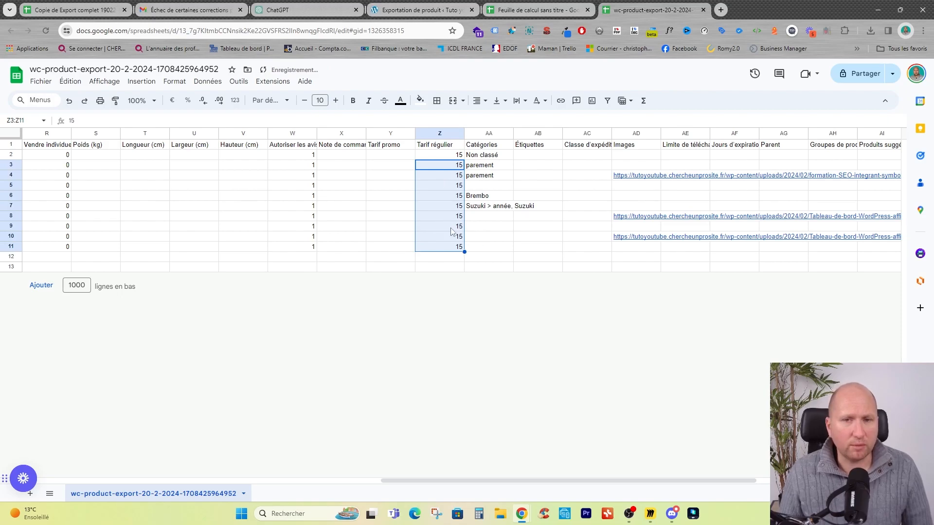
left_click(451, 197)
type("30")
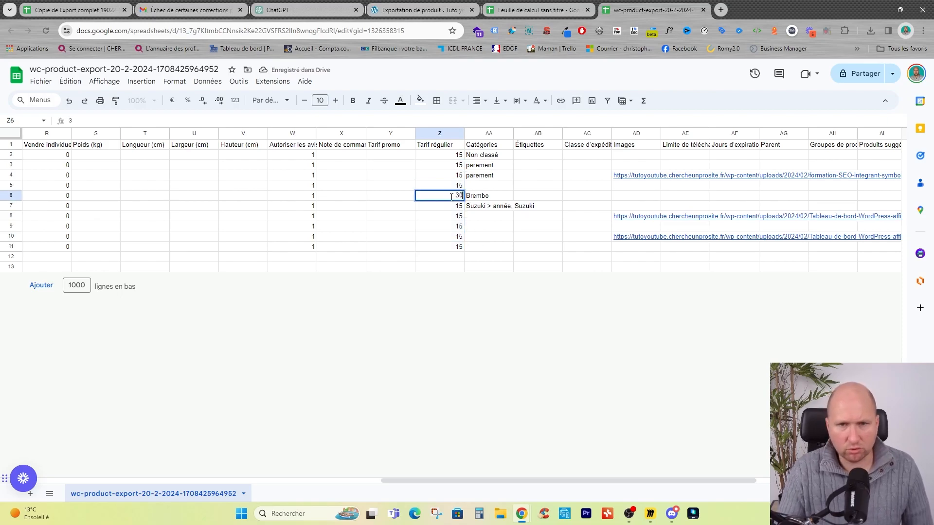
key("Return")
left_click(456, 197)
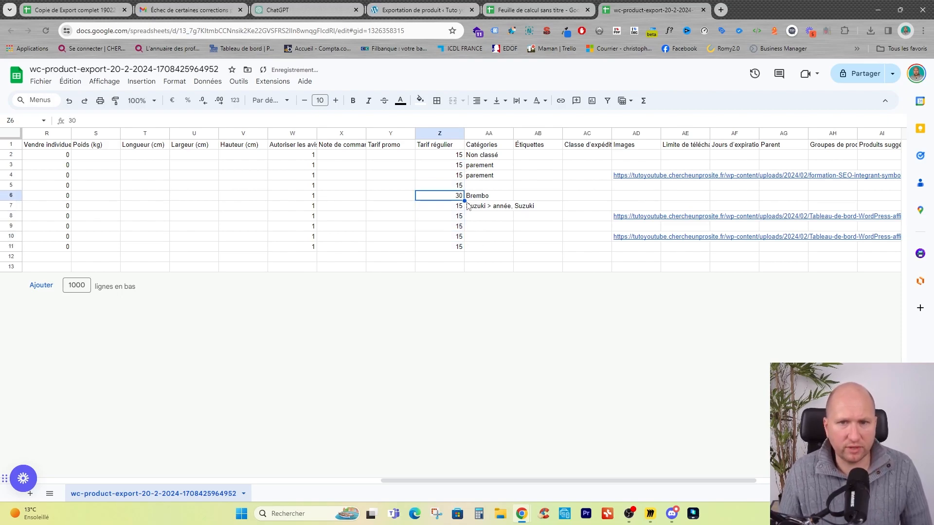
left_click_drag(464, 201, 464, 251)
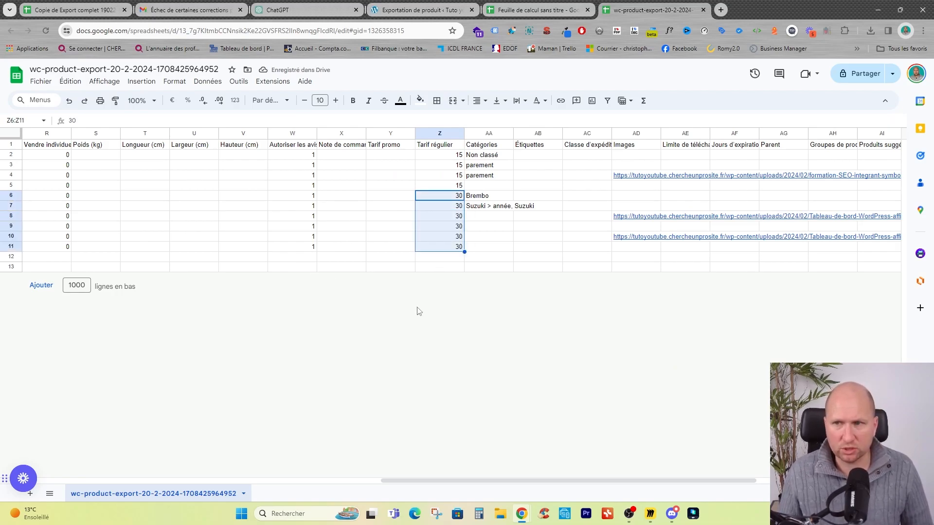
- In the Images column, copy the row 4 image URL up to row 2 and the row 8 URL to rows 5 through 11
left_click_drag(552, 484, 592, 484)
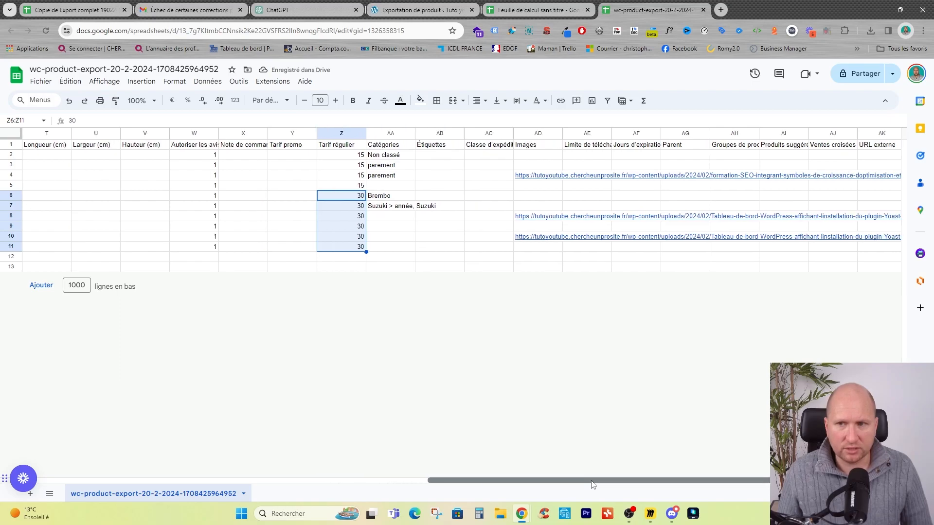
left_click(545, 219)
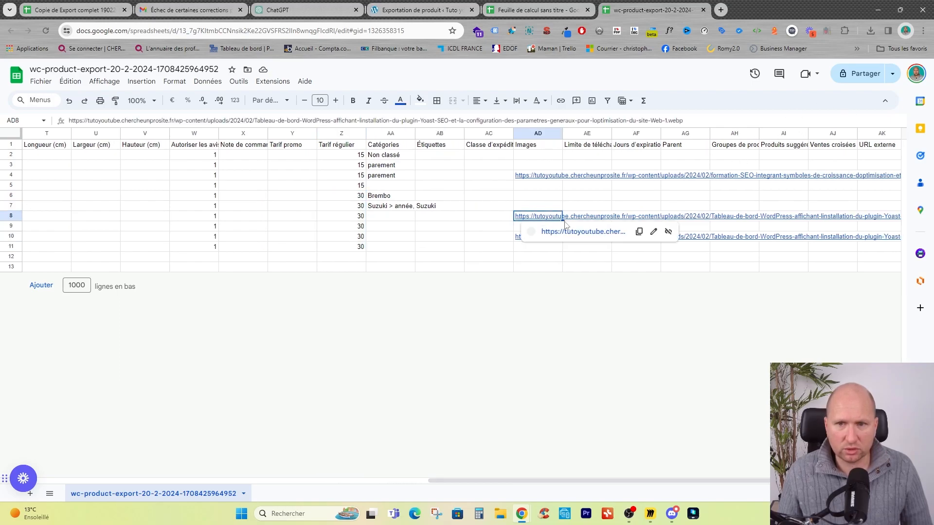
left_click_drag(563, 220, 561, 155)
left_click(560, 177)
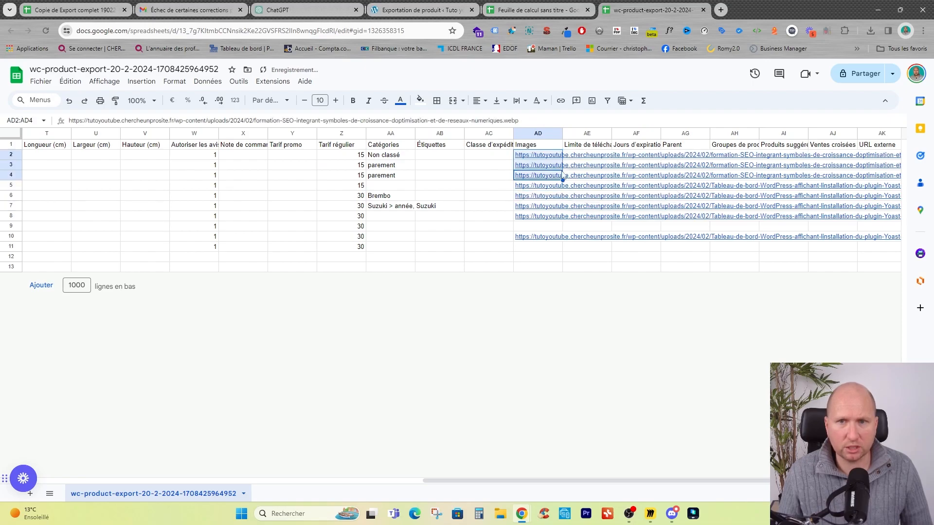
left_click(561, 219)
left_click_drag(563, 220, 562, 250)
left_click(457, 474)
left_click_drag(458, 481, 564, 487)
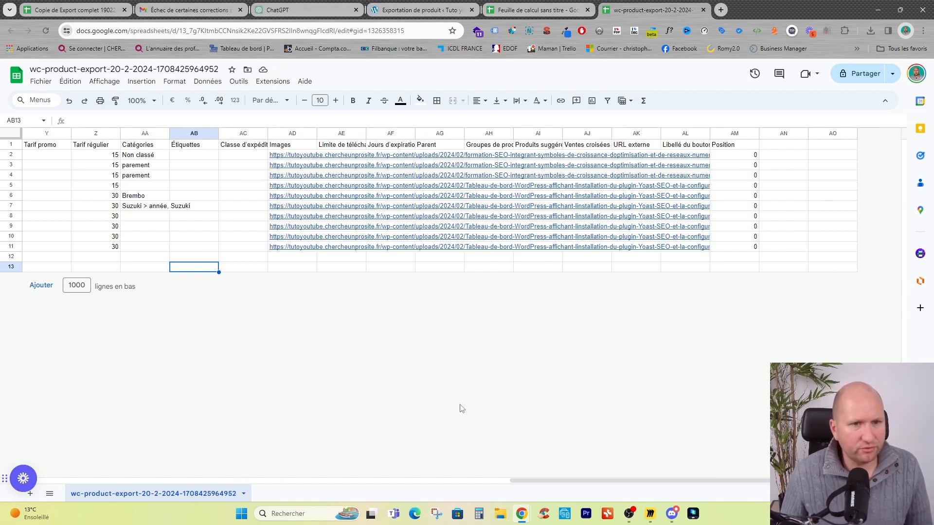
left_click_drag(600, 479, 526, 480)
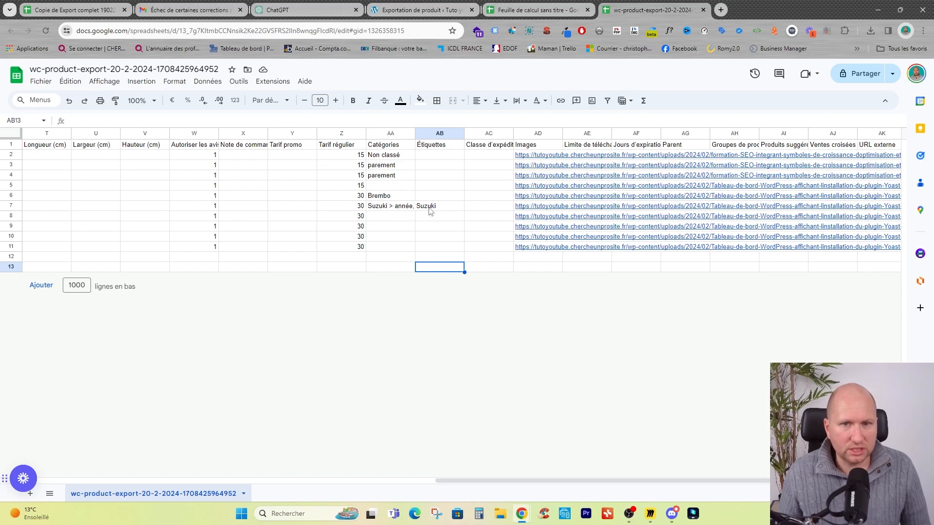
left_click_drag(568, 480, 95, 480)
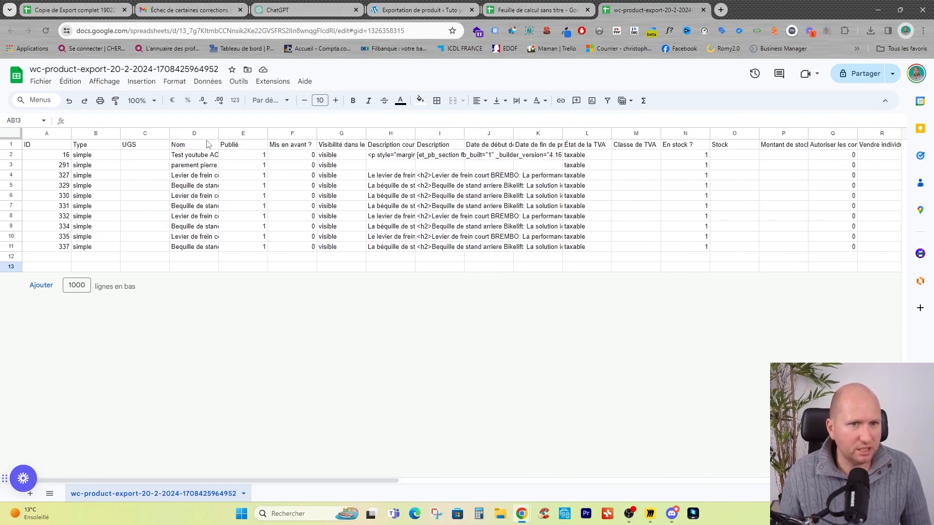
- Widen the Nom column and add the headers Année in AN1 and Pays in AO1
left_click_drag(218, 134, 278, 133)
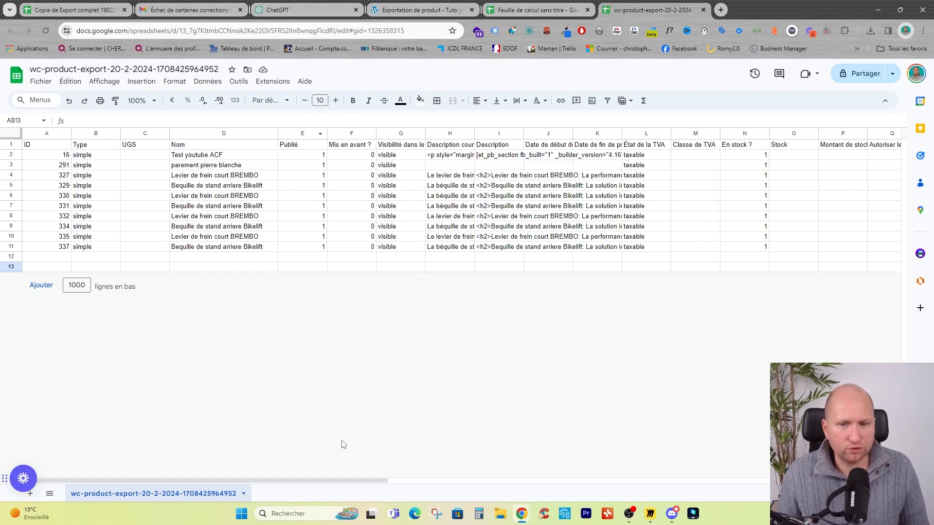
left_click_drag(337, 481, 838, 481)
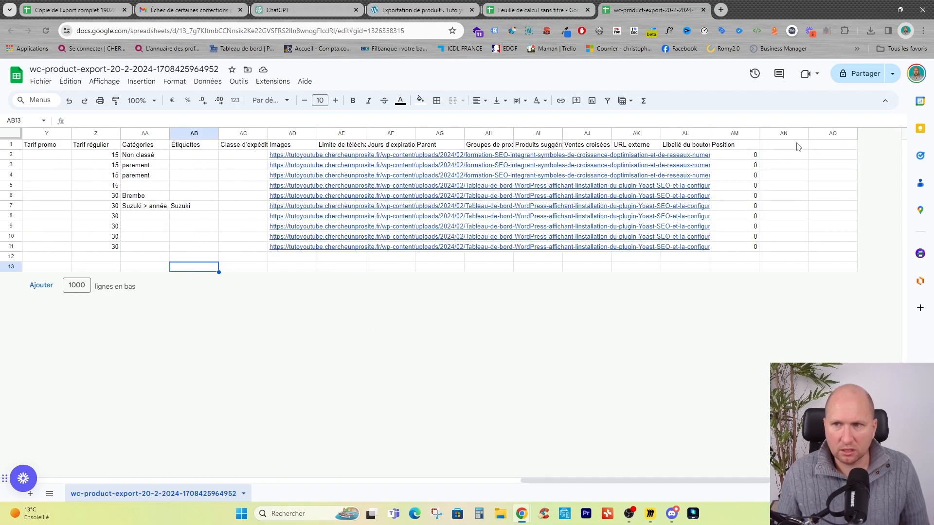
left_click(789, 149)
type("A")
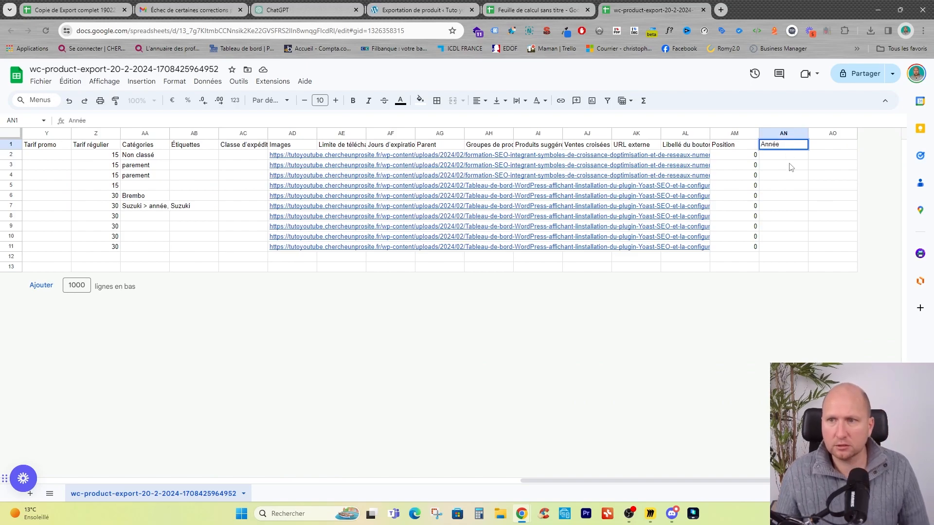
type("nnée")
key("Return")
left_click(822, 146)
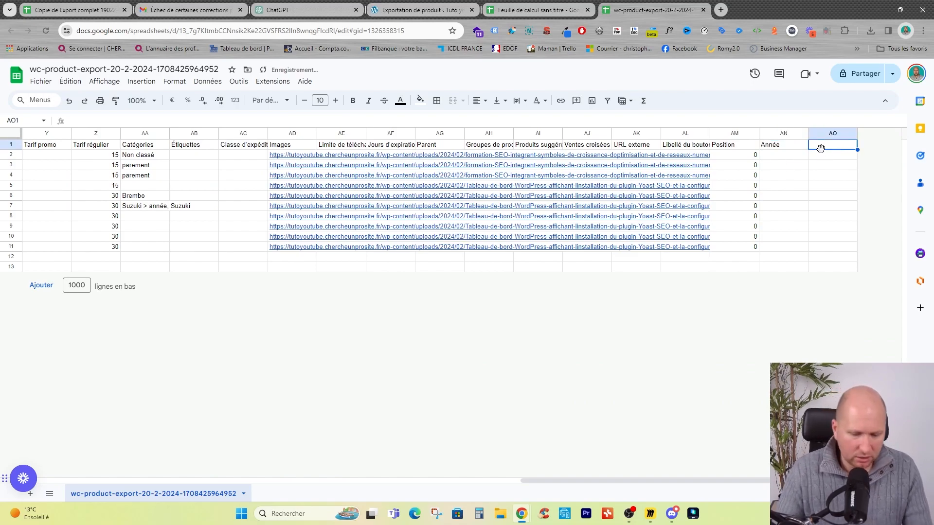
type("Pays")
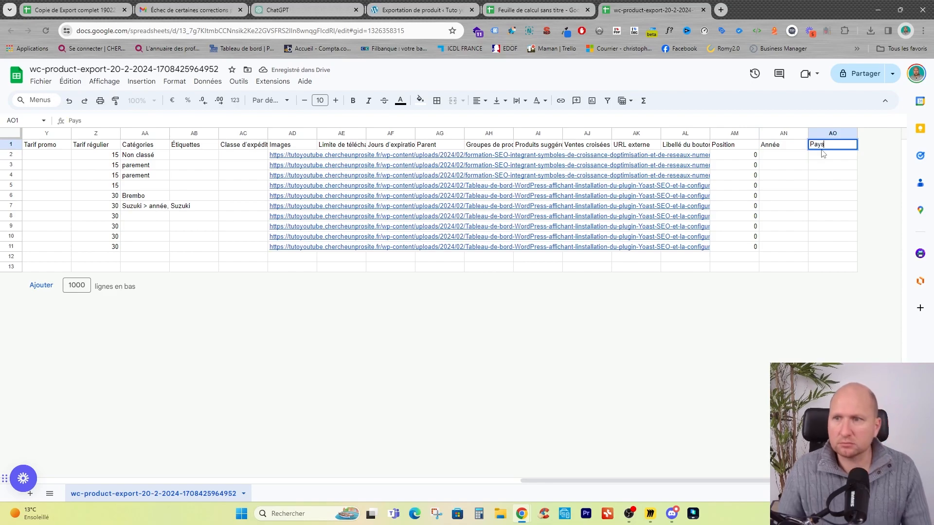
left_click(821, 167)
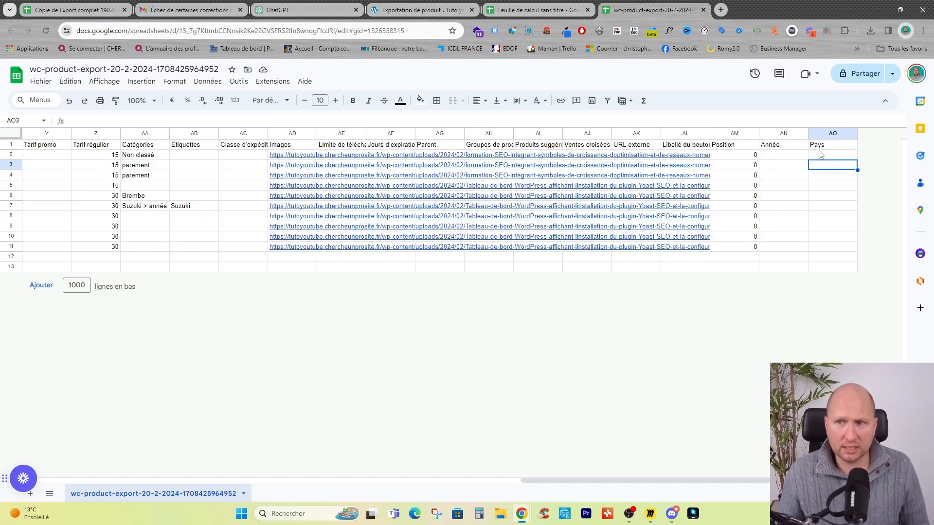
- Enter 1981 in the first product row of the Année column and fill it down to row 11
left_click(789, 159)
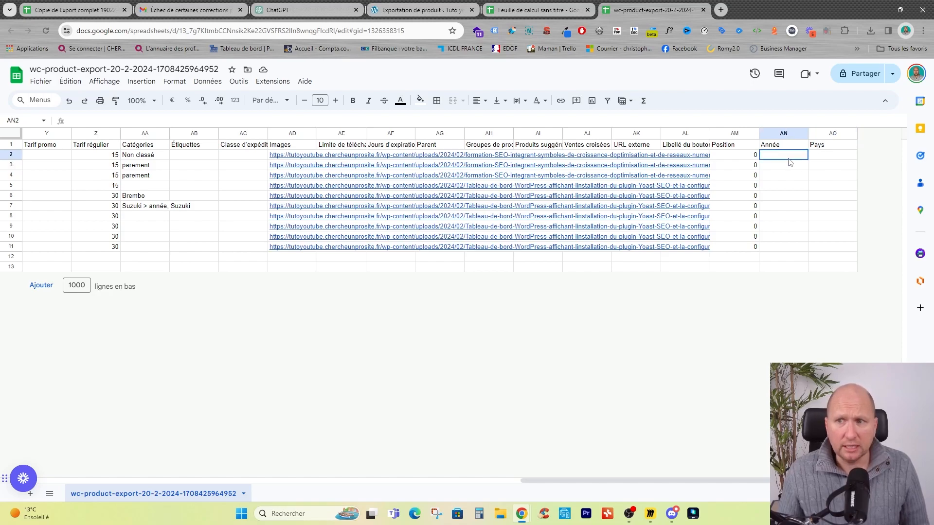
type("1")
key("Return")
left_click(788, 158)
double_click(809, 161)
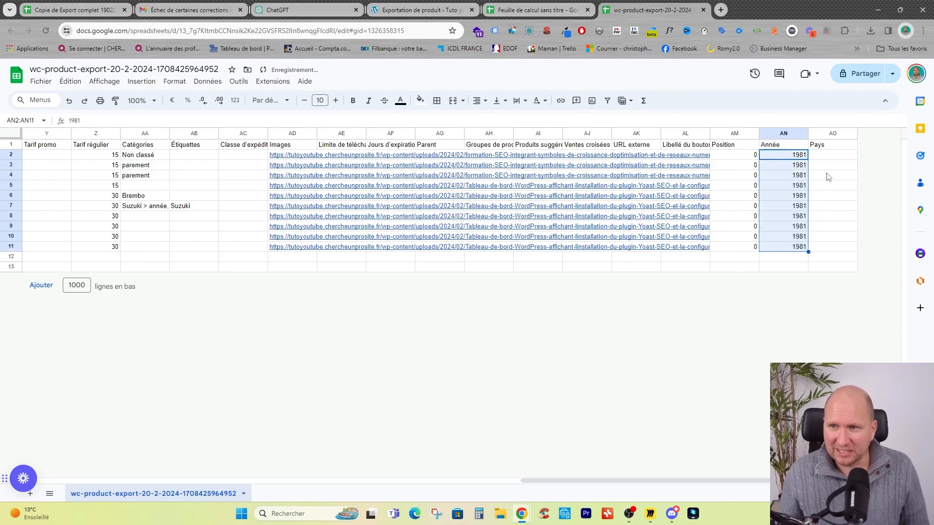
- Enter France in row 2 of the Pays column and fill it down to row 6
left_click(829, 160)
type("France")
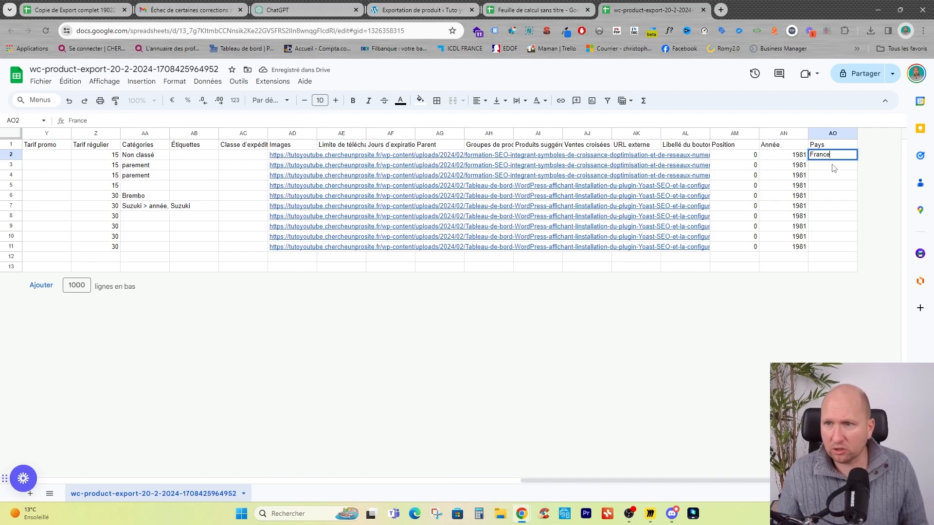
key("Return")
left_click(854, 158)
left_click_drag(857, 159, 856, 198)
- Enter Italie in row 7 of the Pays column and fill it down to row 11
left_click(837, 211)
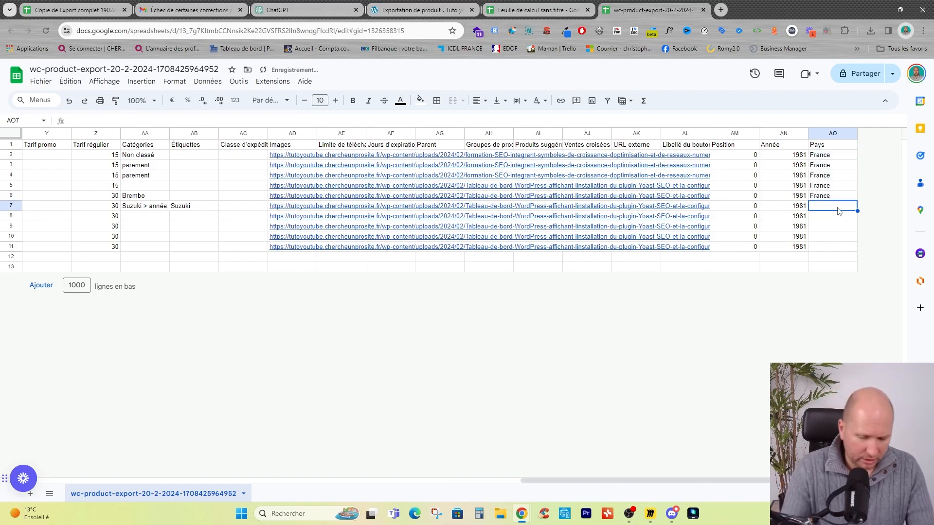
type("Itali")
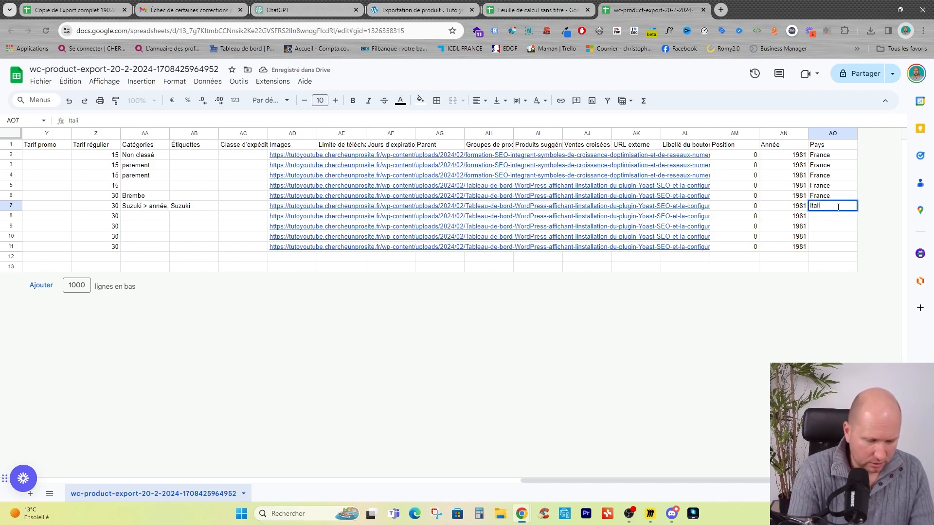
key("Return")
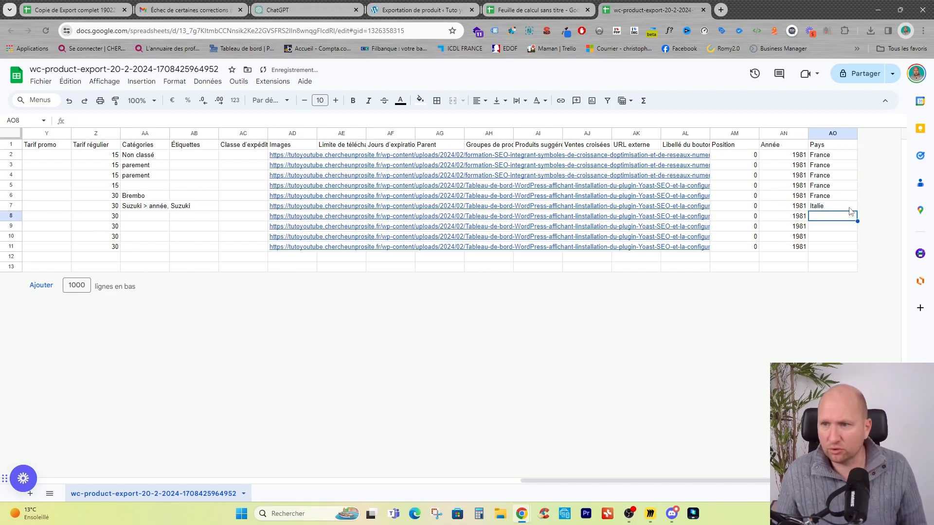
left_click(850, 208)
left_click_drag(857, 211, 846, 249)
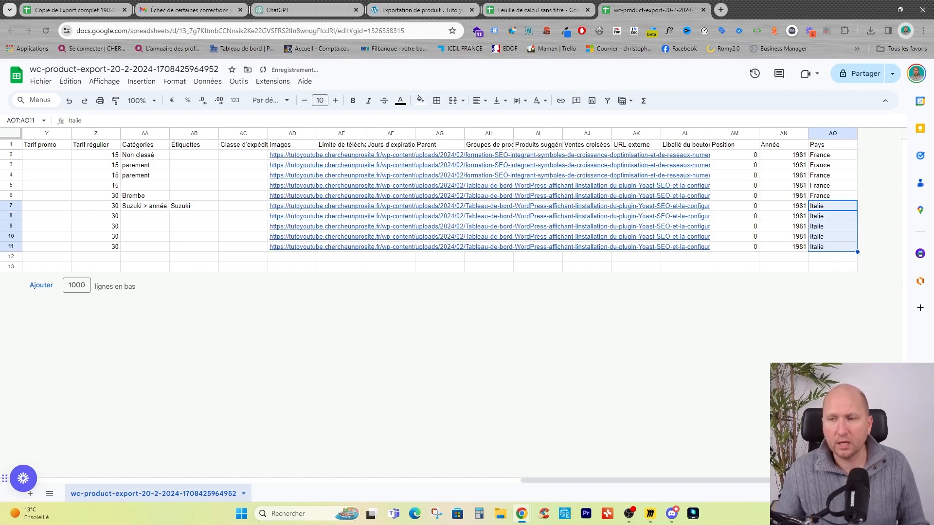
left_click(783, 267)
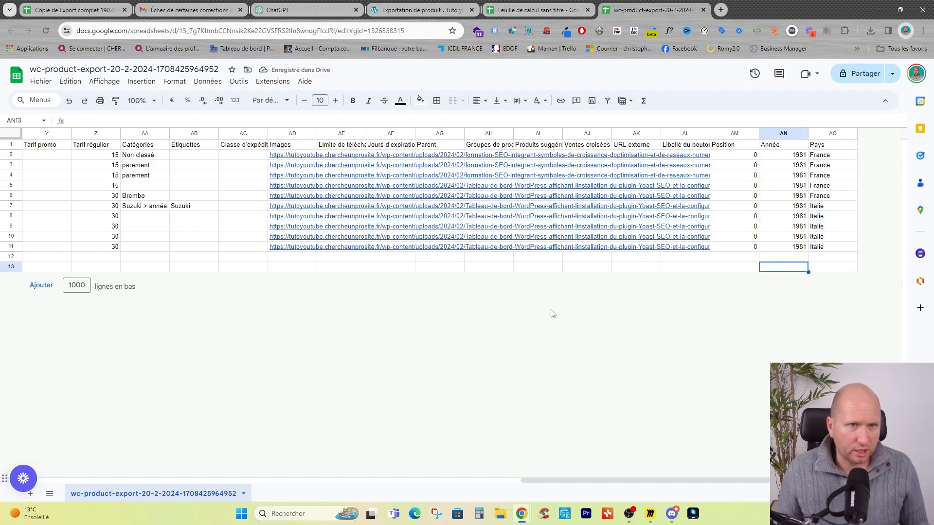
- Download the edited product sheet as a comma-separated values (.csv) file
left_click(41, 81)
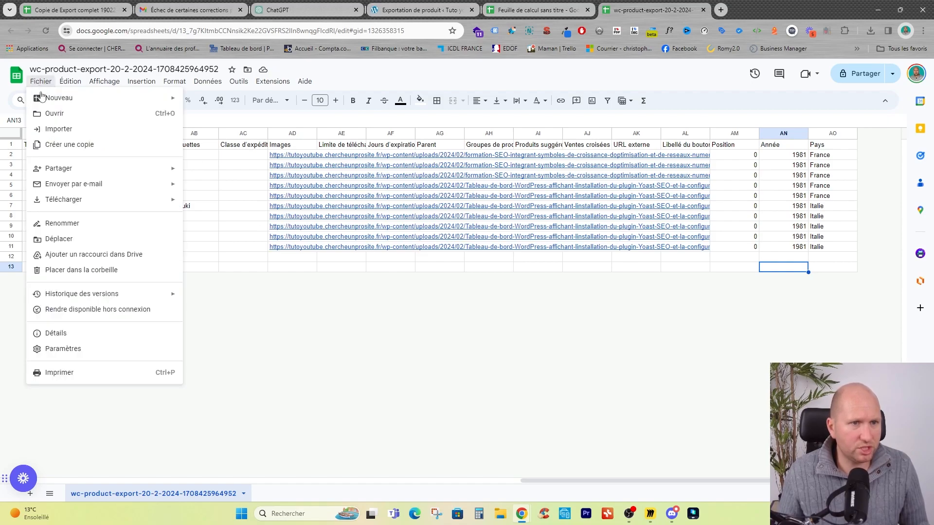
mouse_move(94, 206)
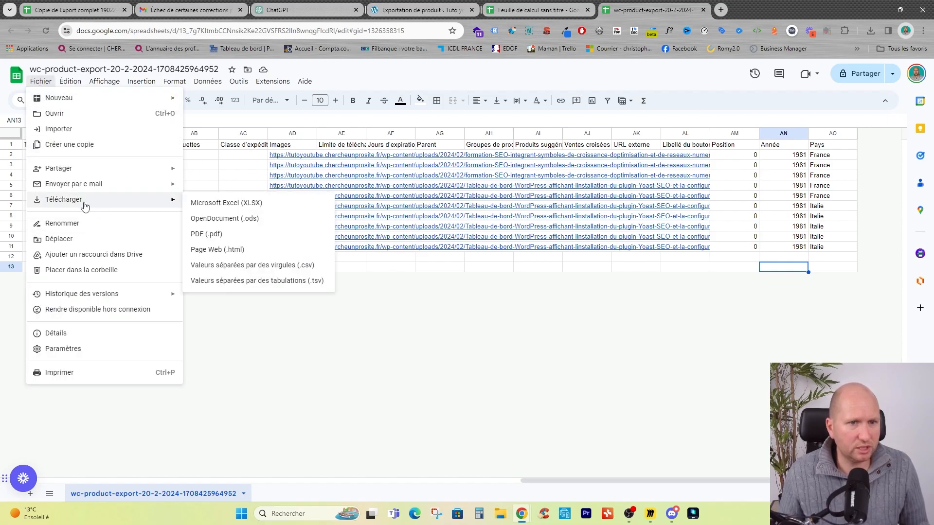
left_click(280, 267)
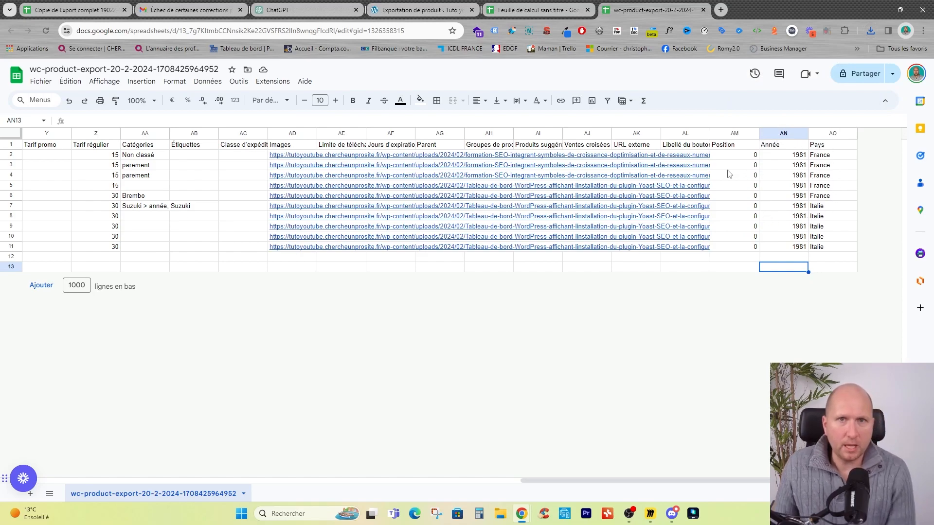
- Switch to the WordPress admin, search the plugins to add for ACF, and activate Advanced Custom Fields (ACF)
left_click(417, 10)
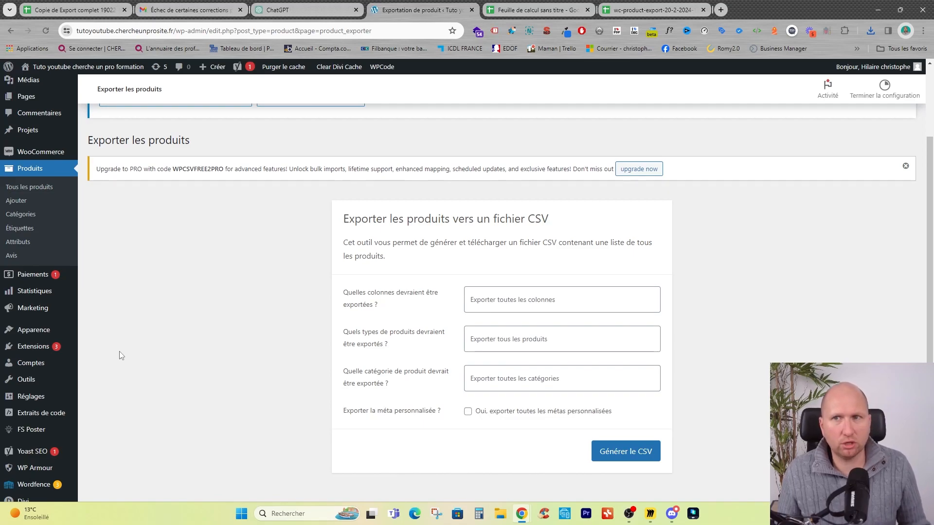
scroll(157, 305, "down", 1)
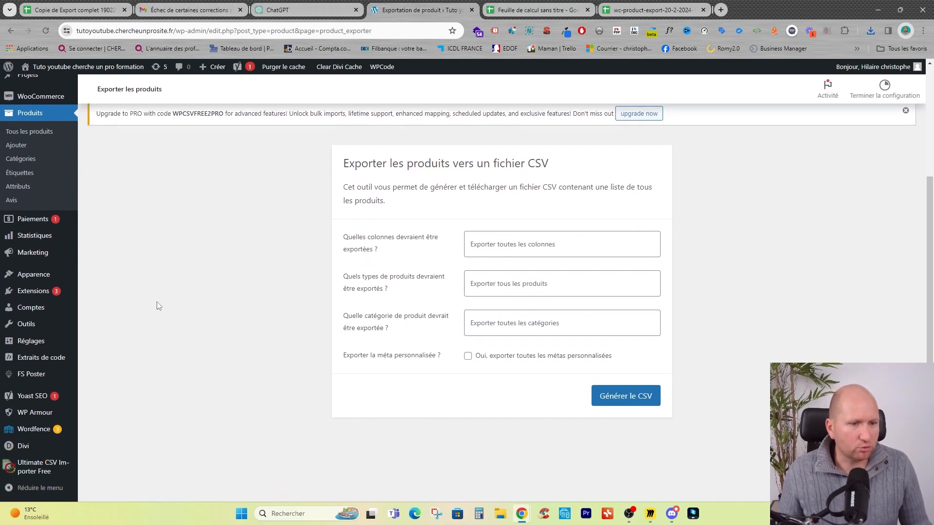
mouse_move(37, 329)
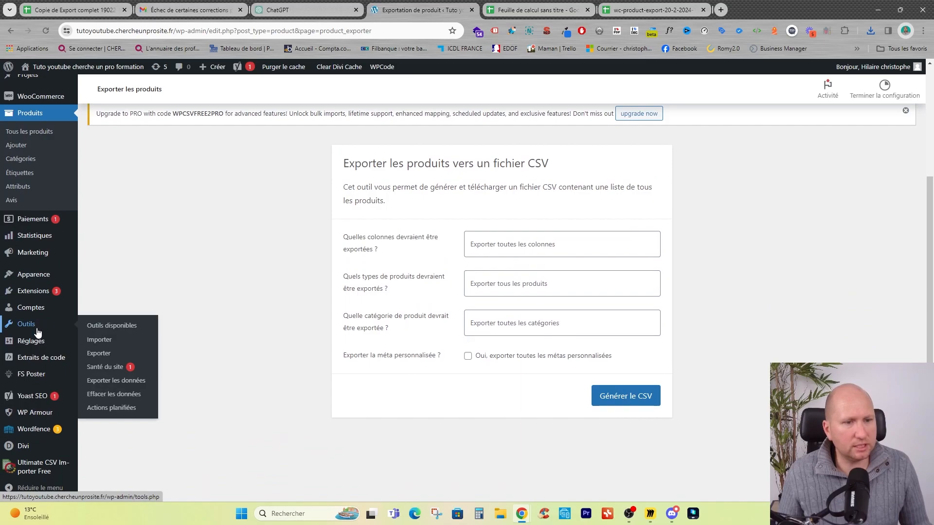
left_click(39, 295)
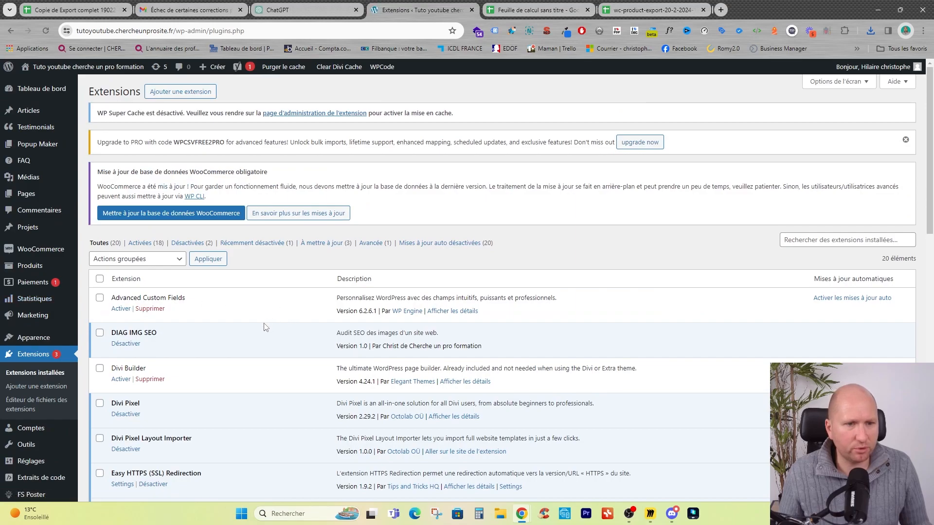
scroll(266, 327, "down", 2)
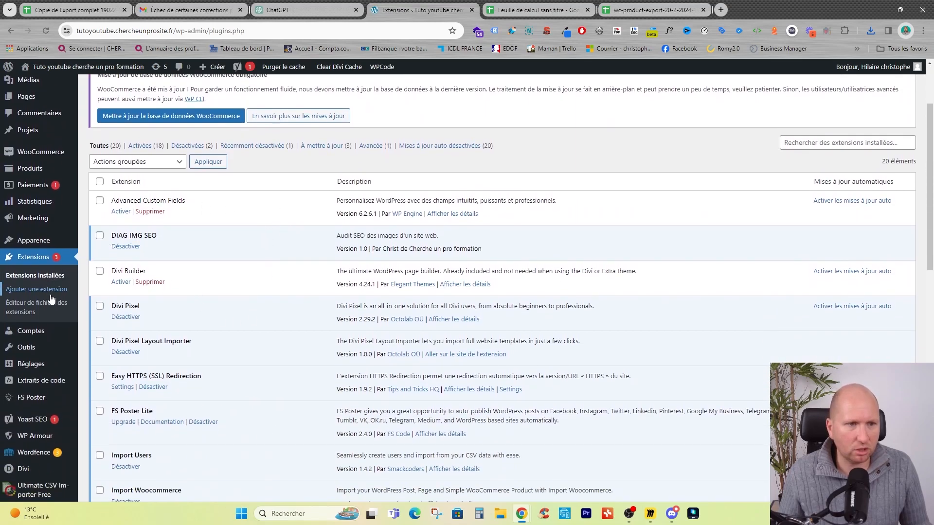
left_click(40, 293)
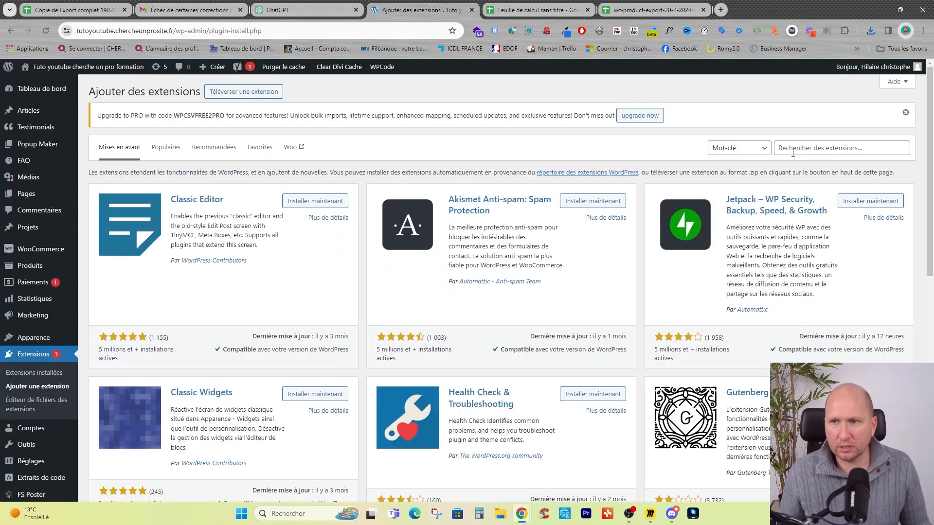
left_click(793, 149)
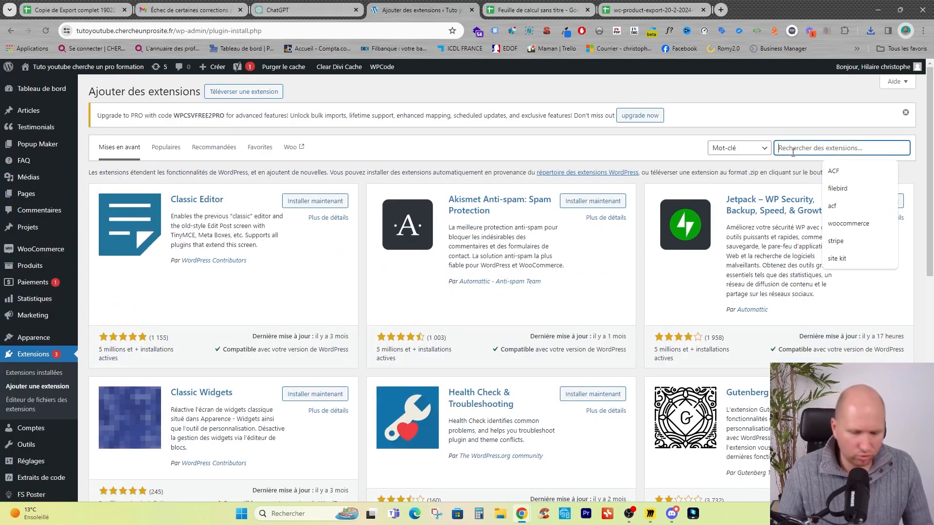
type("ACF")
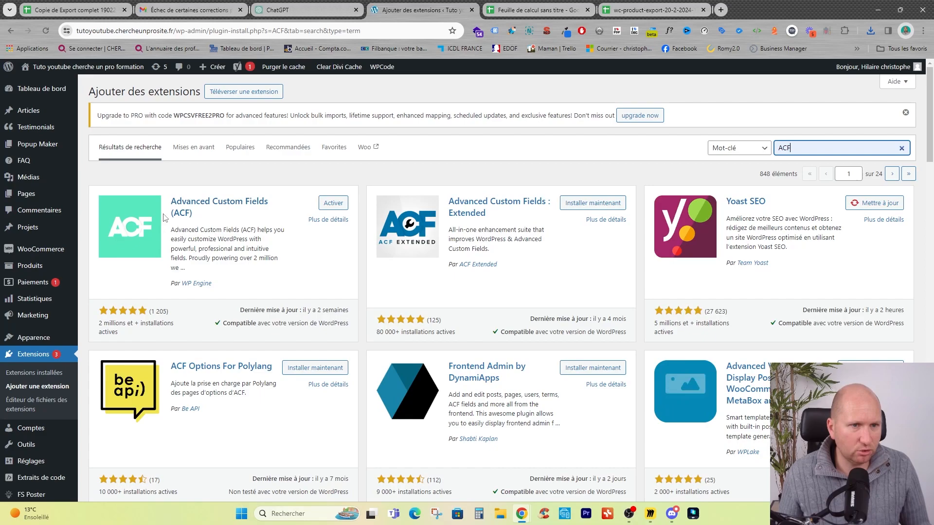
left_click(331, 204)
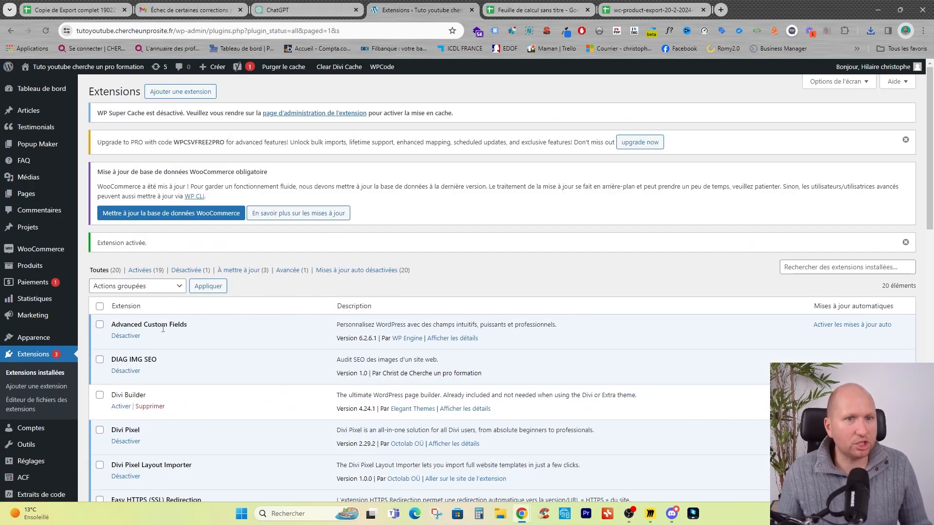
- Add a new ACF field group titled "Produits boutique"
scroll(77, 337, "down", 3)
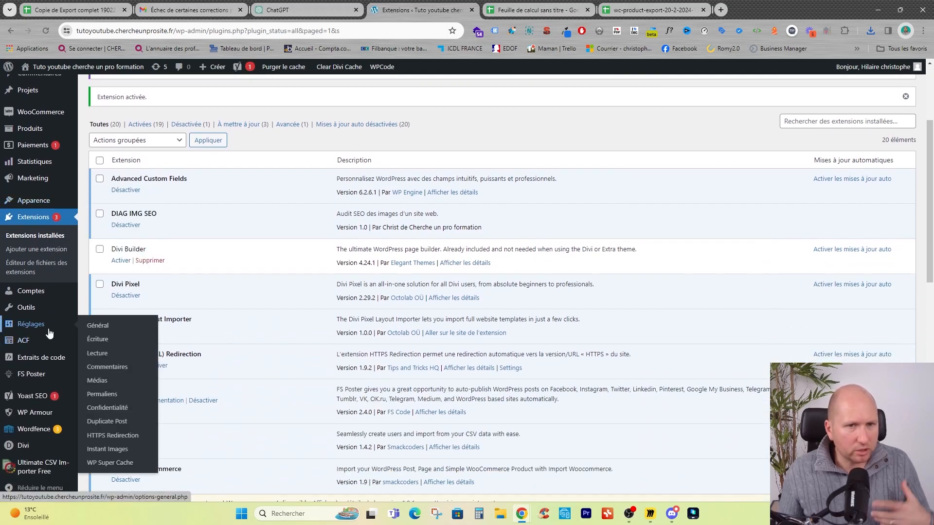
mouse_move(52, 339)
scroll(52, 339, "down", 2)
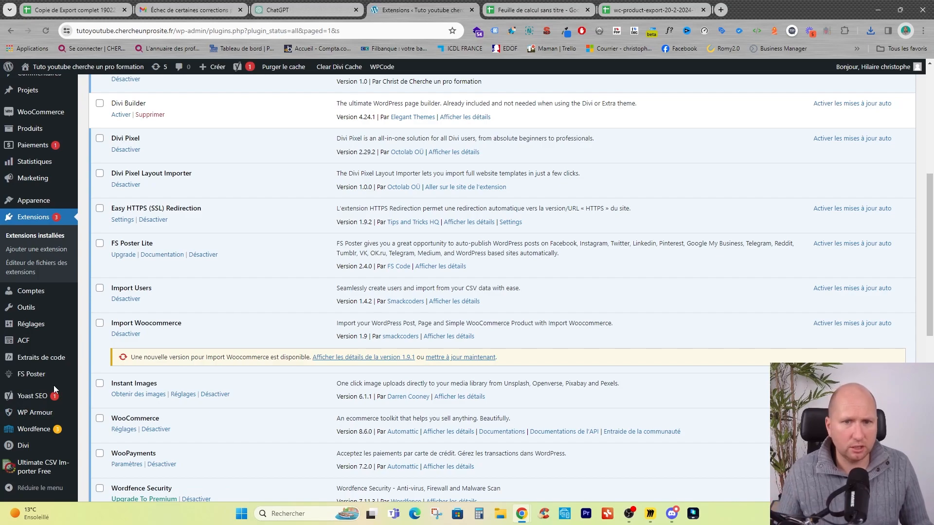
mouse_move(23, 343)
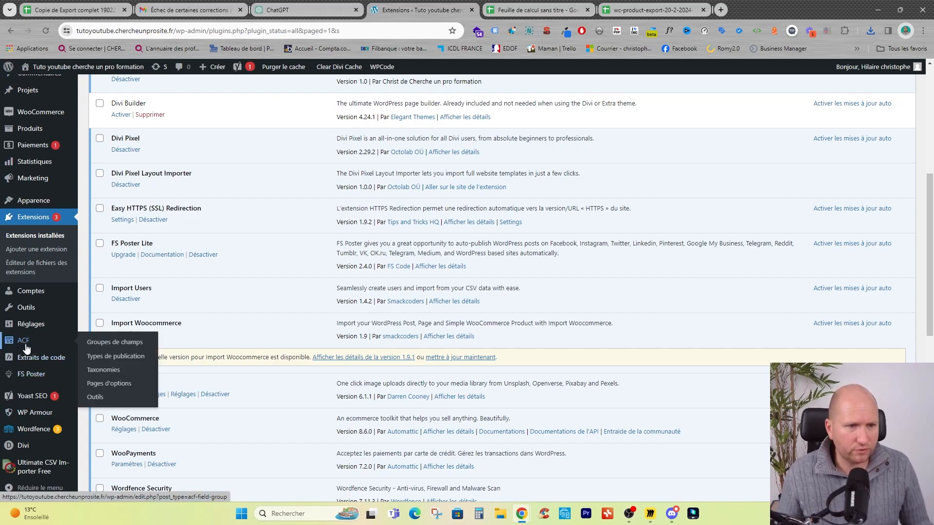
left_click(117, 344)
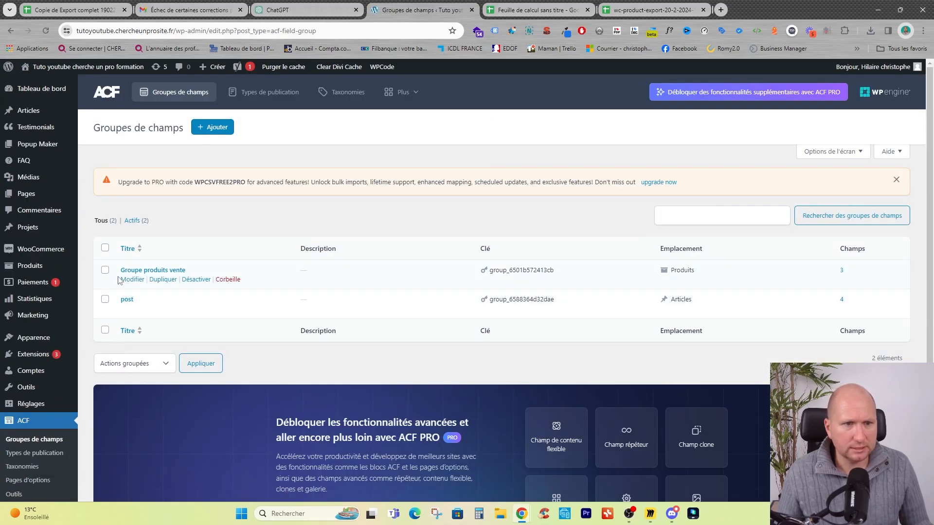
left_click(230, 133)
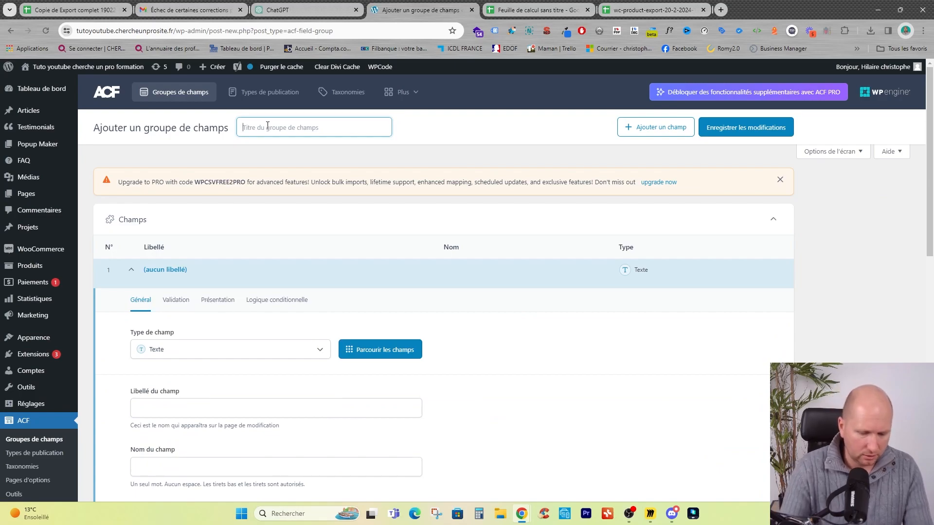
type("Produits boutique")
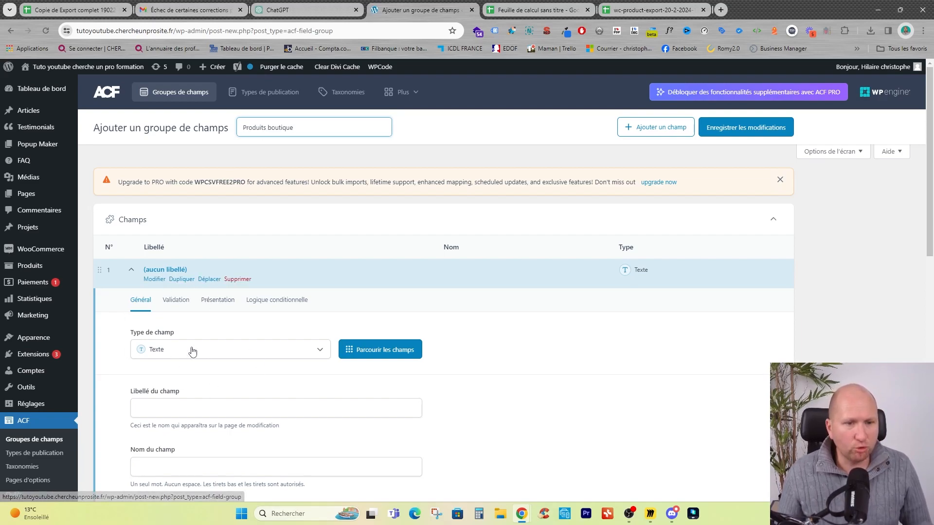
- Set the first field of the group to type Texte with the label "Pays"
scroll(221, 342, "down", 1)
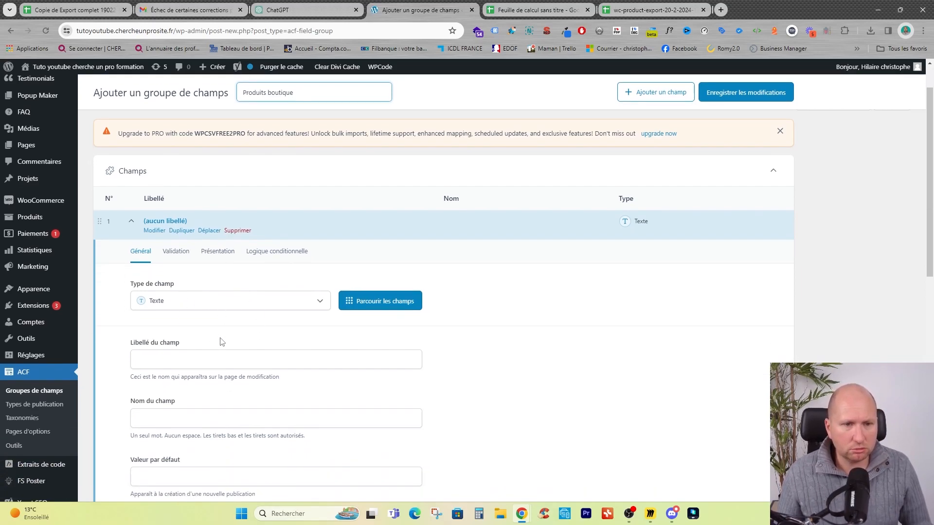
left_click(171, 305)
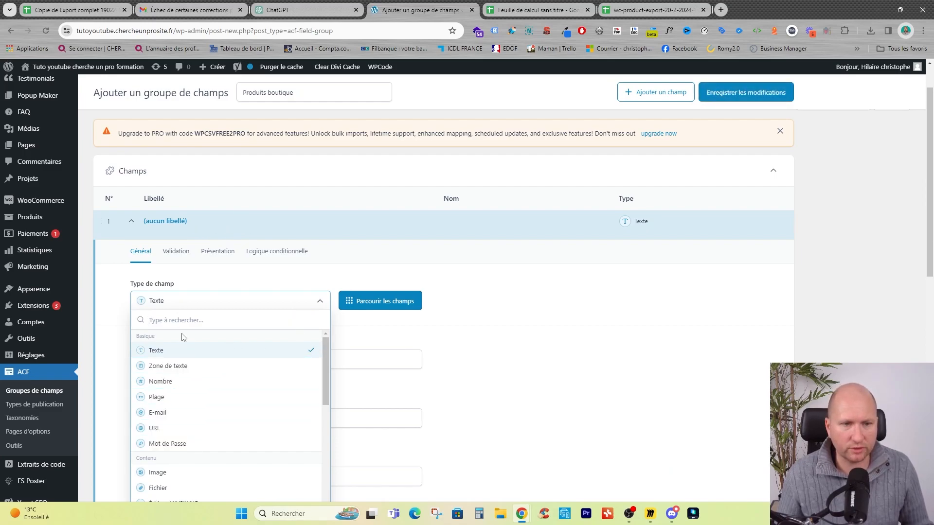
left_click(158, 355)
left_click(164, 361)
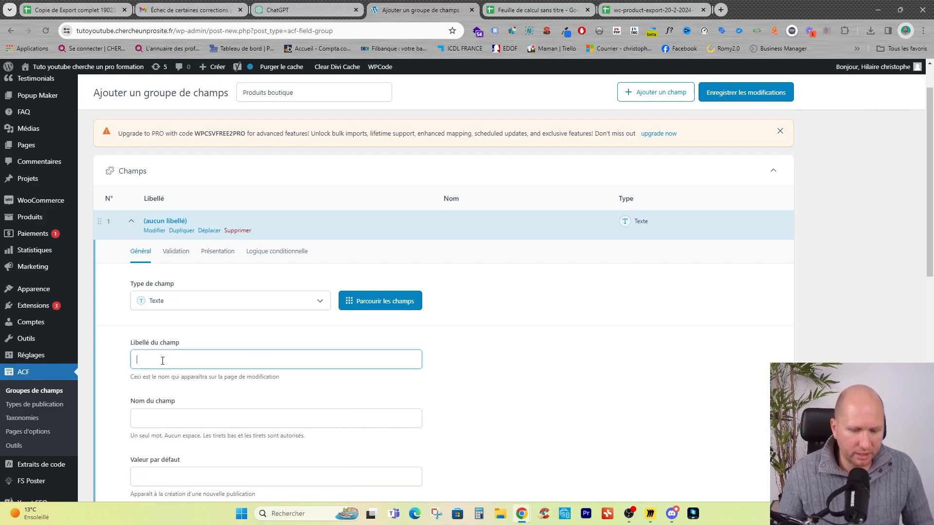
type("Pays")
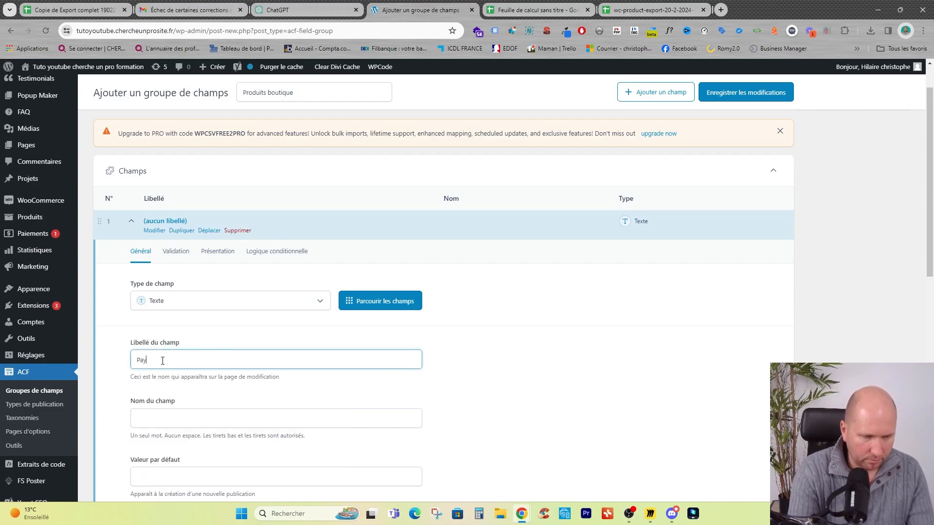
left_click(482, 366)
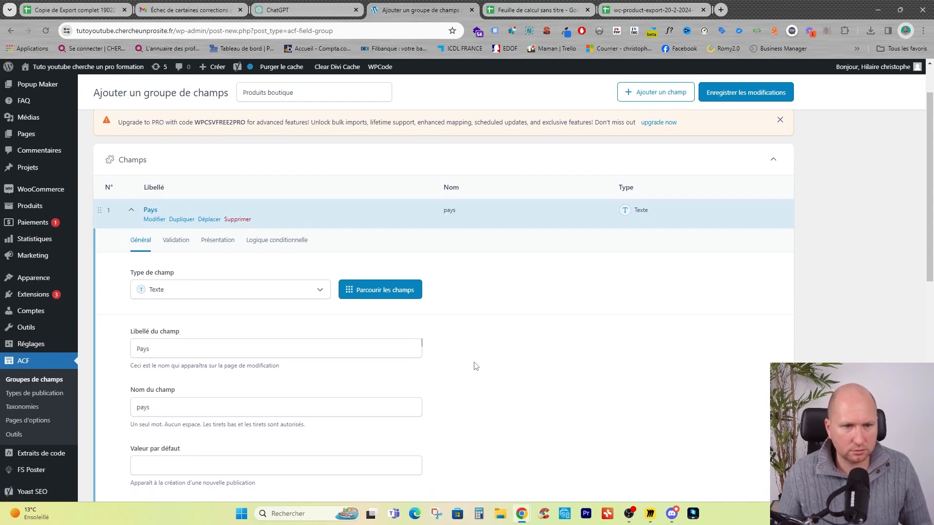
- Add a second text field labelled "Année" and check the field names against the Année and Pays columns of the product export sheet
scroll(475, 366, "down", 2)
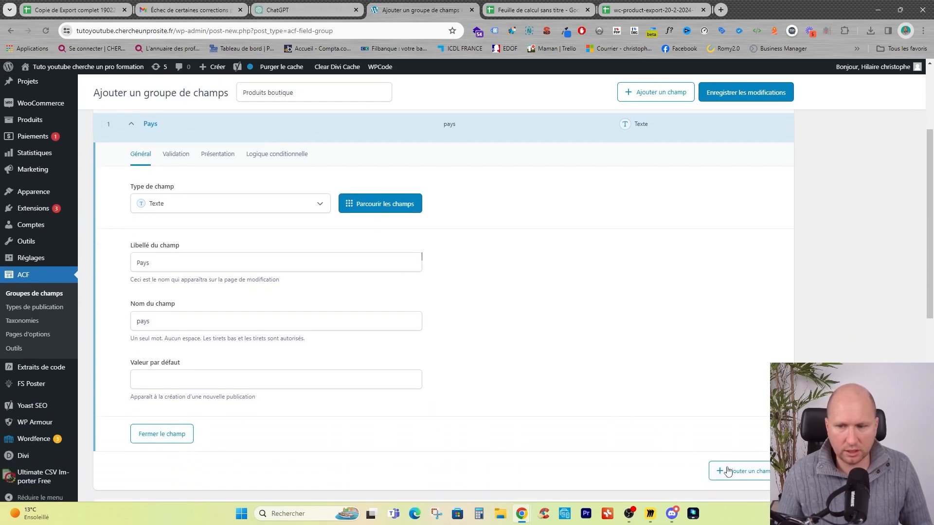
left_click(743, 473)
scroll(308, 378, "down", 5)
left_click(169, 299)
type("Année")
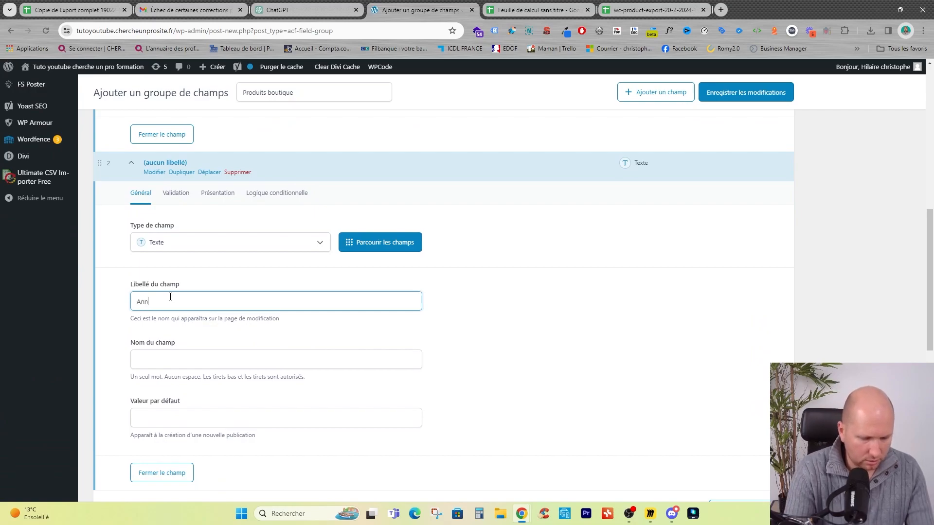
left_click(471, 348)
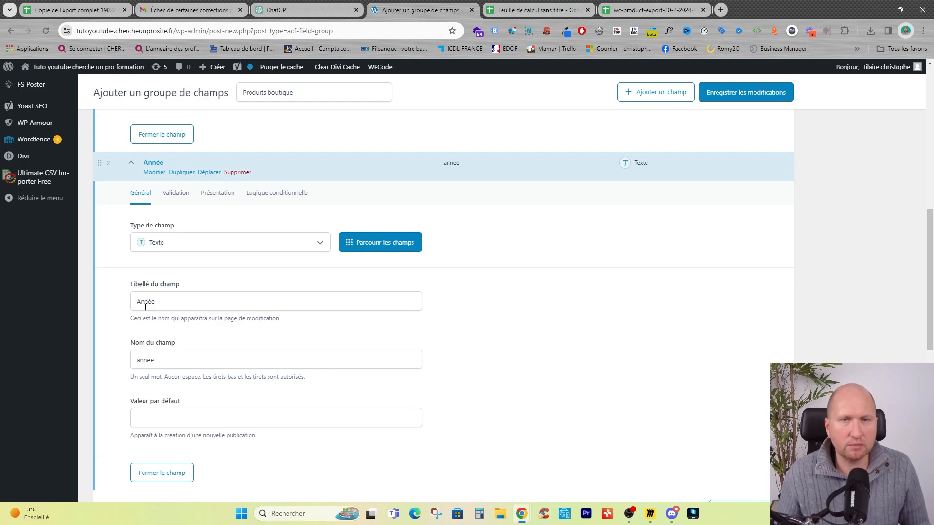
left_click(647, 10)
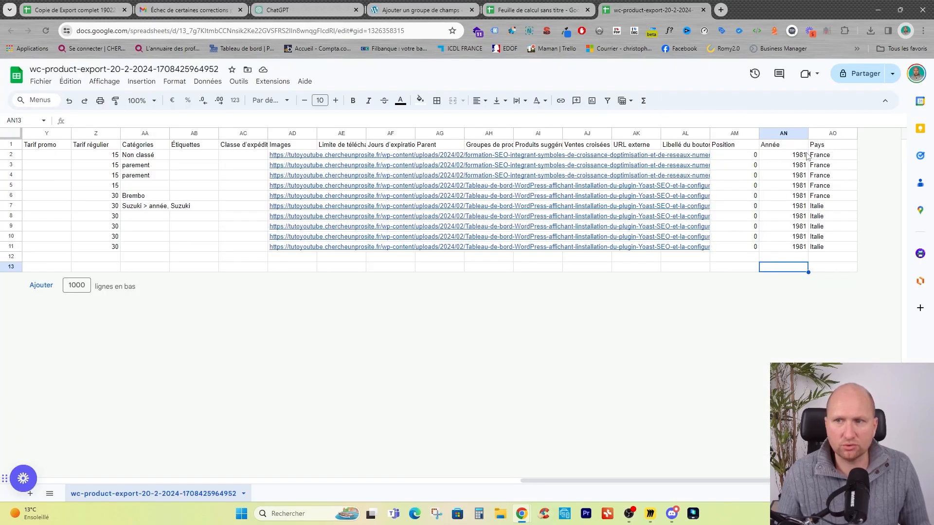
left_click(410, 10)
- Set the field group's location rule to post type equal to Produit and save the group
scroll(380, 392, "down", 3)
scroll(523, 380, "up", 8)
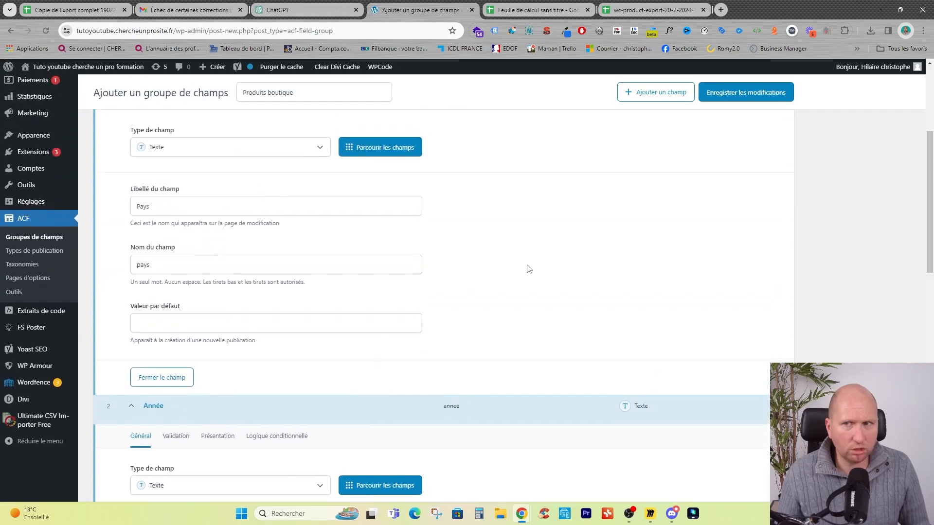
scroll(590, 383, "down", 10)
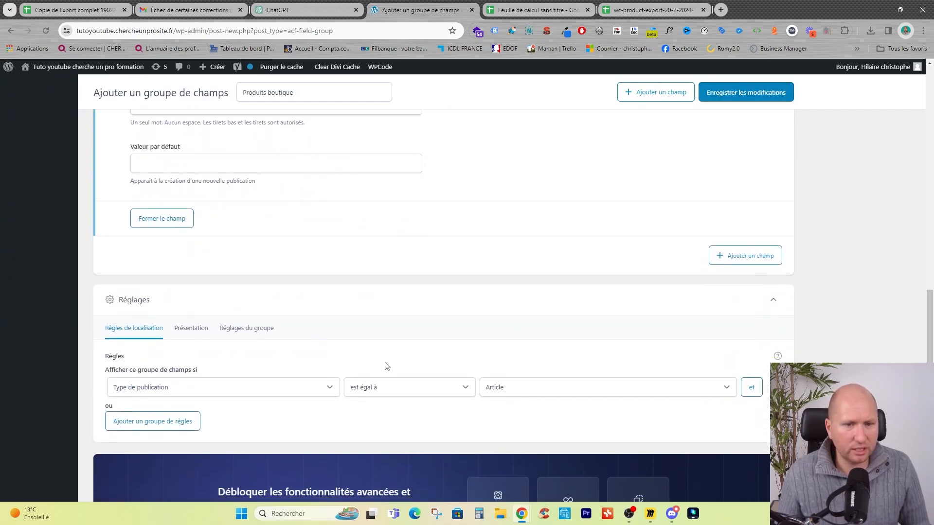
scroll(387, 366, "down", 2)
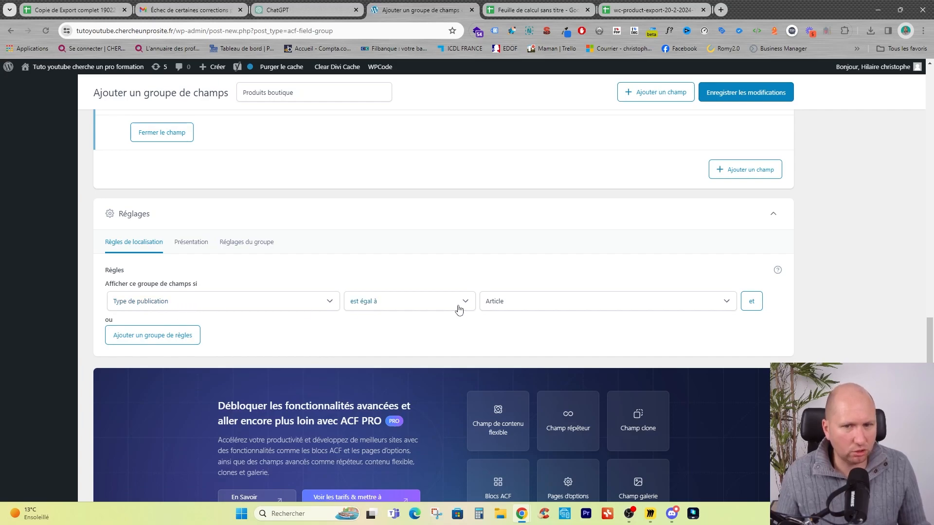
left_click(727, 303)
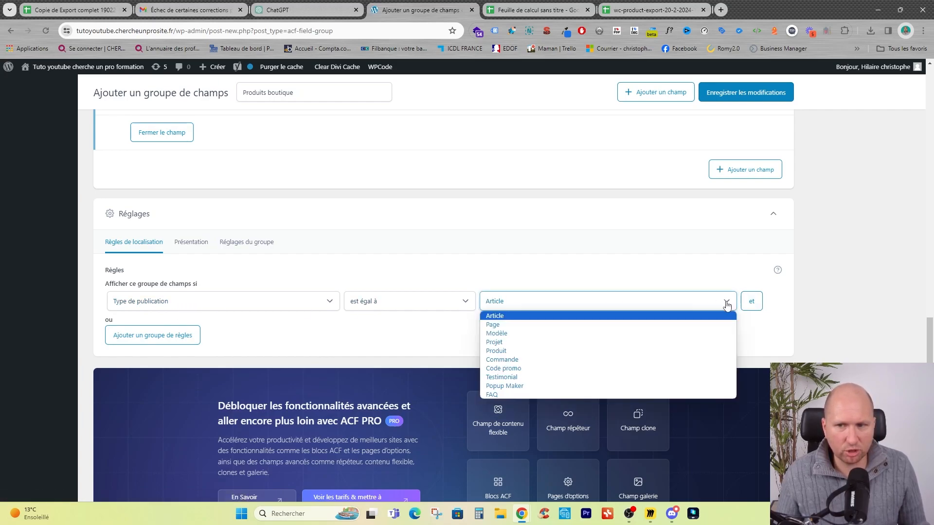
left_click(501, 351)
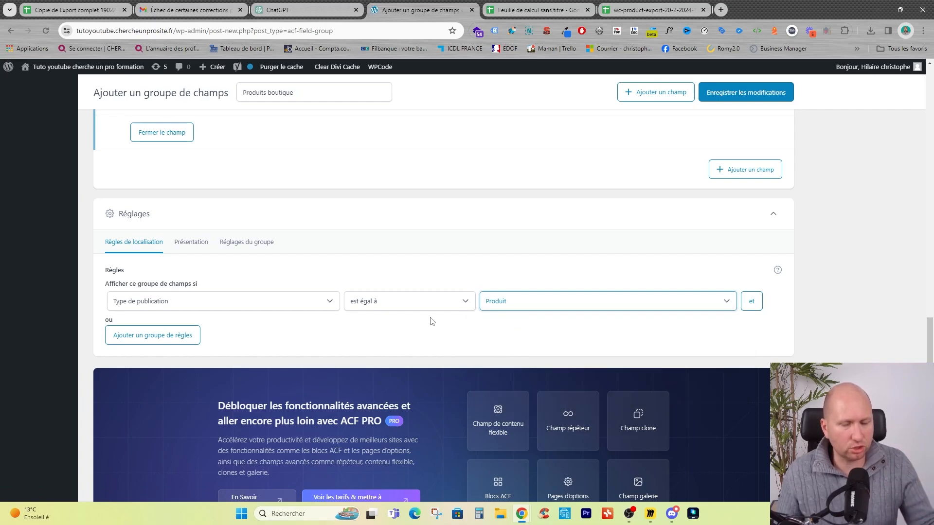
left_click(749, 93)
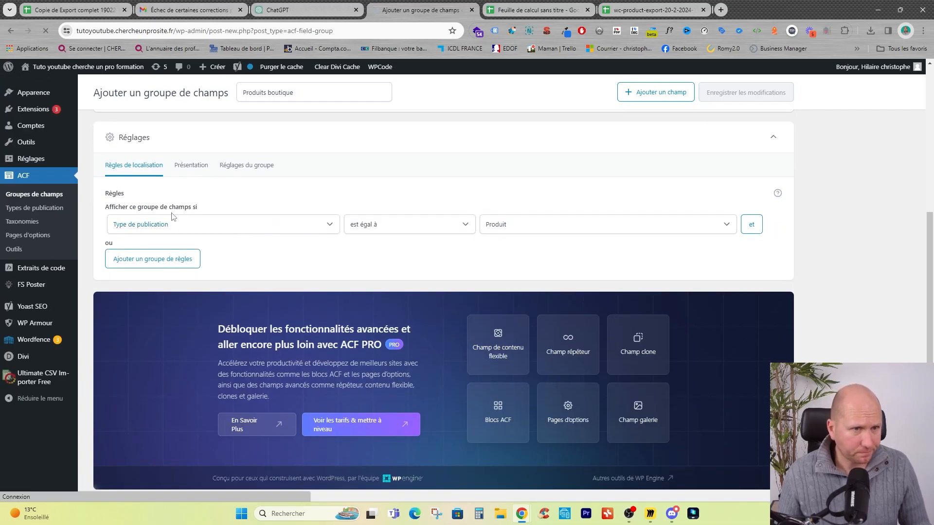
- Open the first "Bequille de stand arriere Bikelift" product for editing and look through its page for the Produits boutique fields
scroll(465, 365, "up", 2)
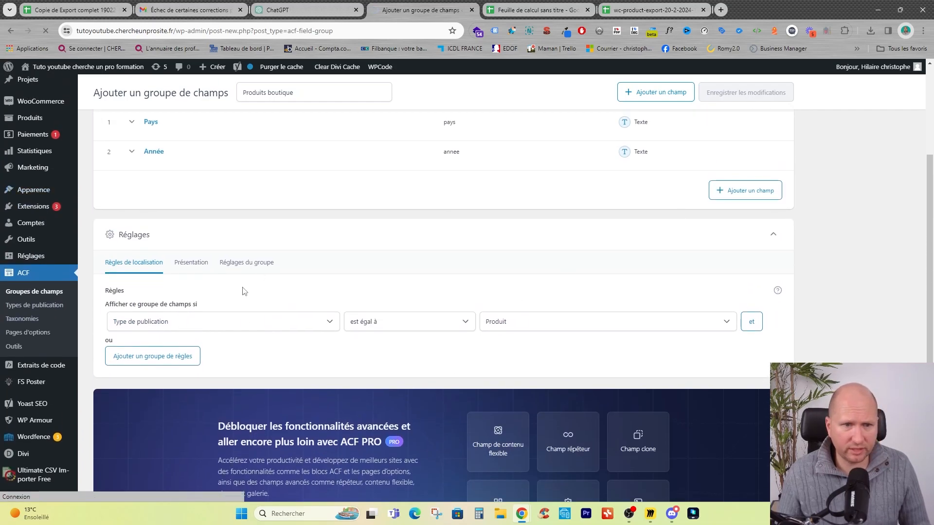
scroll(244, 292, "up", 3)
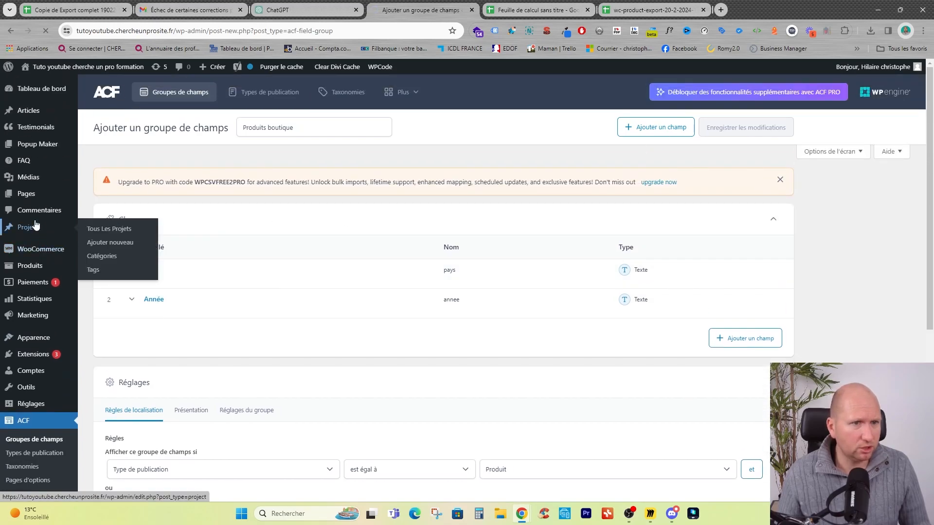
mouse_move(36, 267)
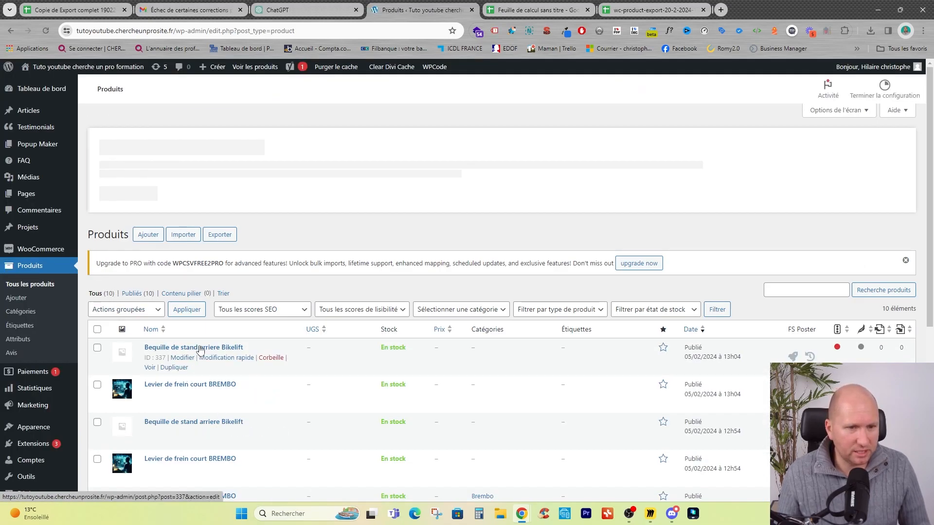
left_click(183, 361)
scroll(455, 253, "down", 4)
scroll(455, 253, "down", 20)
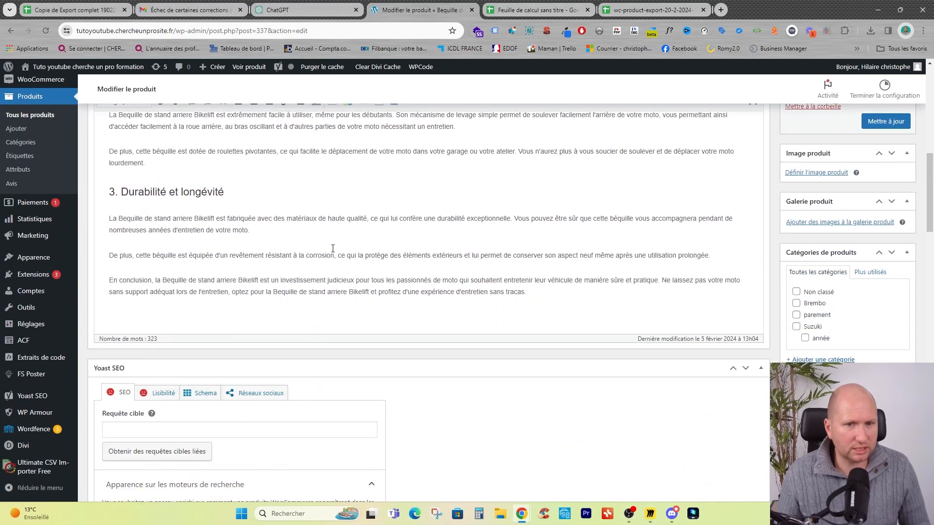
scroll(457, 219, "down", 7)
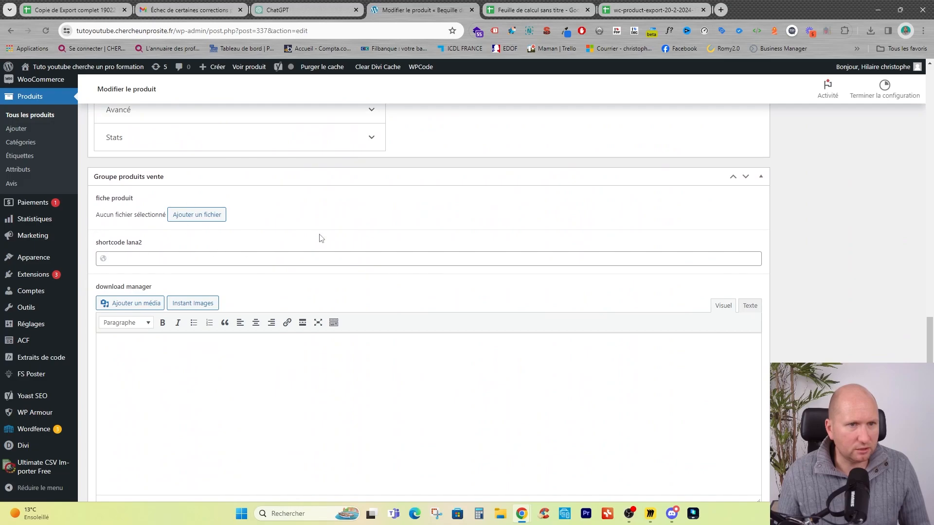
scroll(344, 228, "down", 5)
scroll(364, 242, "down", 1)
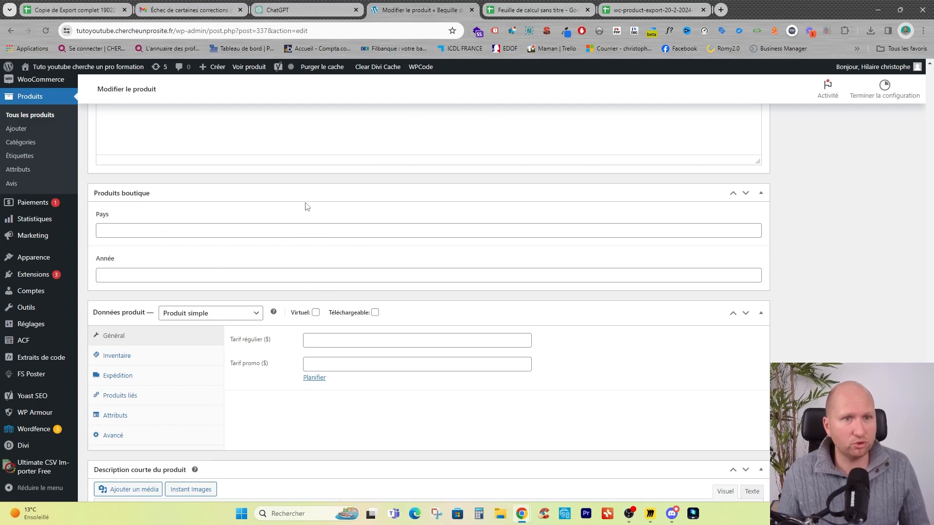
- View the product's page, open it in the Divi Visual Builder and insert a Texte module below the short description
scroll(505, 280, "up", 15)
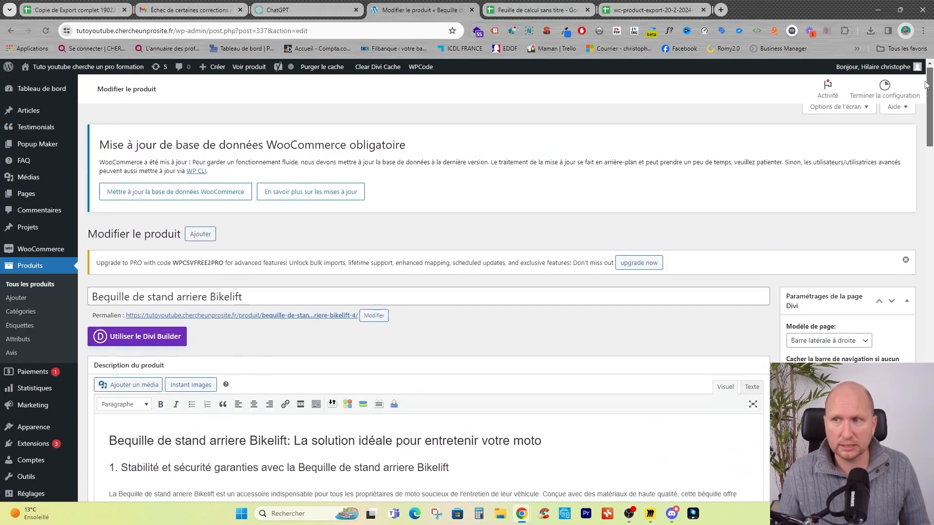
left_click(256, 69)
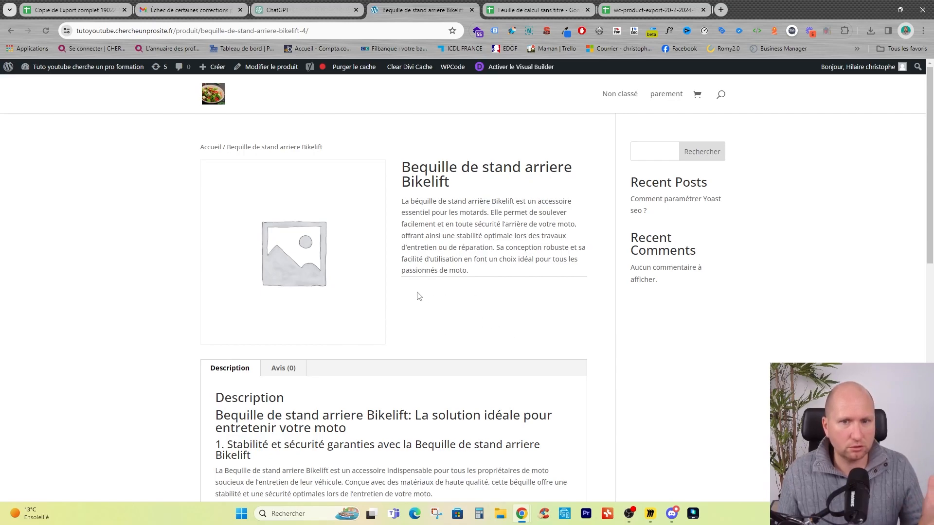
left_click(511, 69)
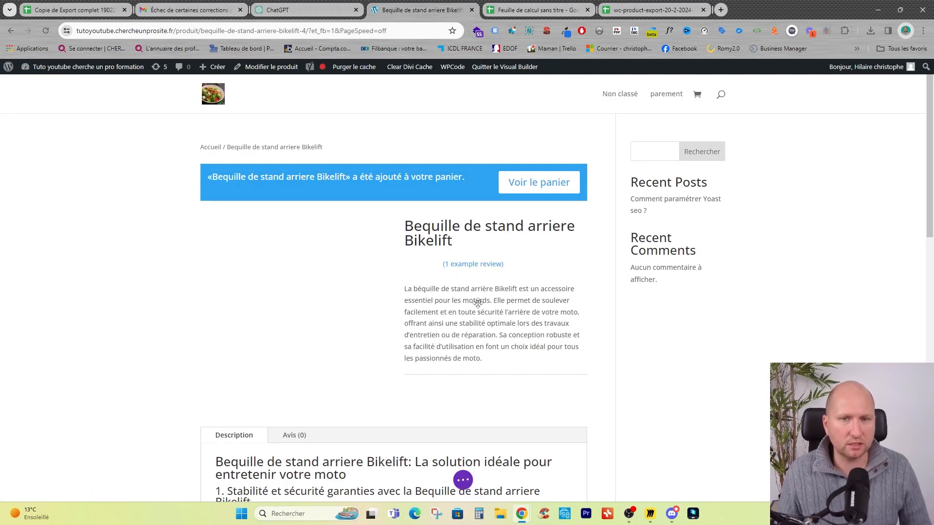
scroll(506, 297, "down", 2)
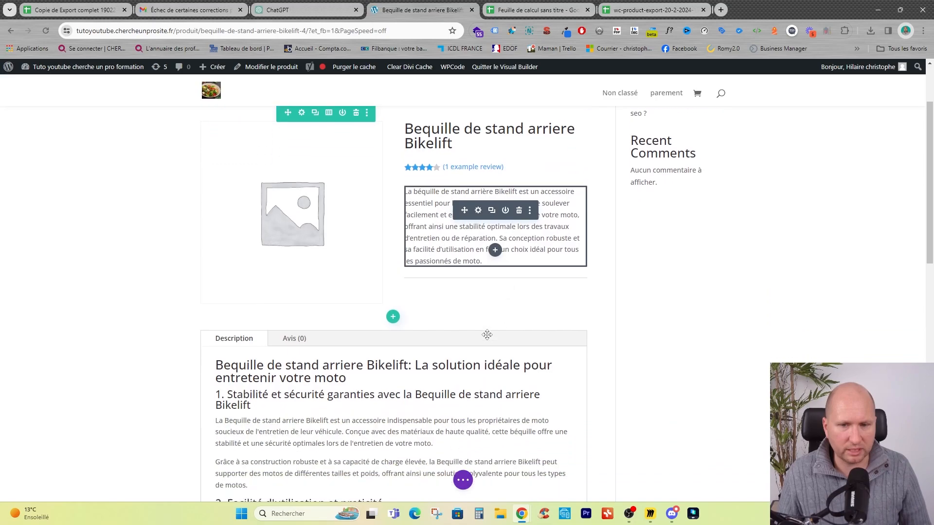
left_click(495, 291)
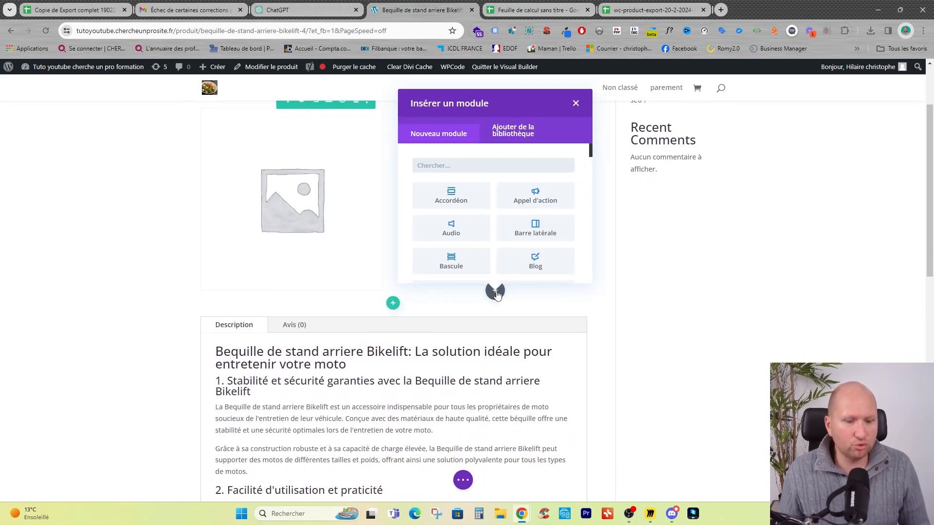
type("text")
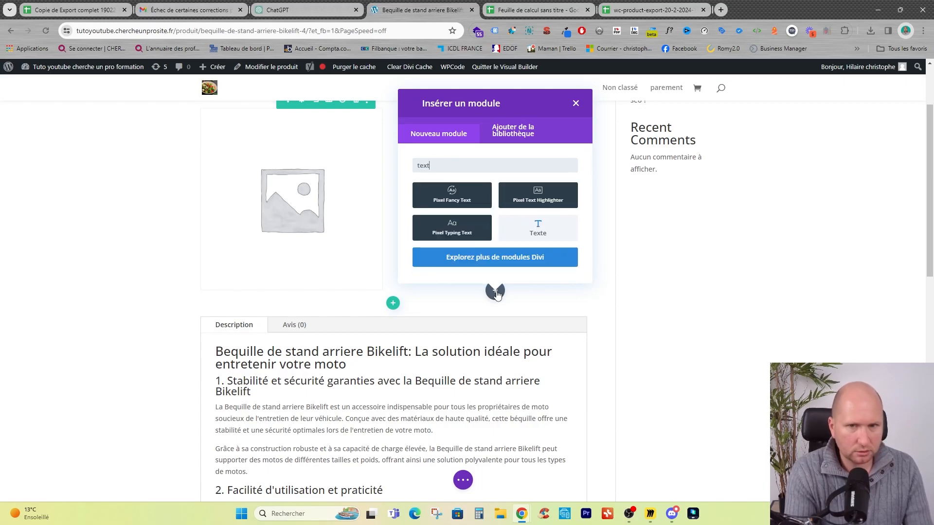
left_click(535, 231)
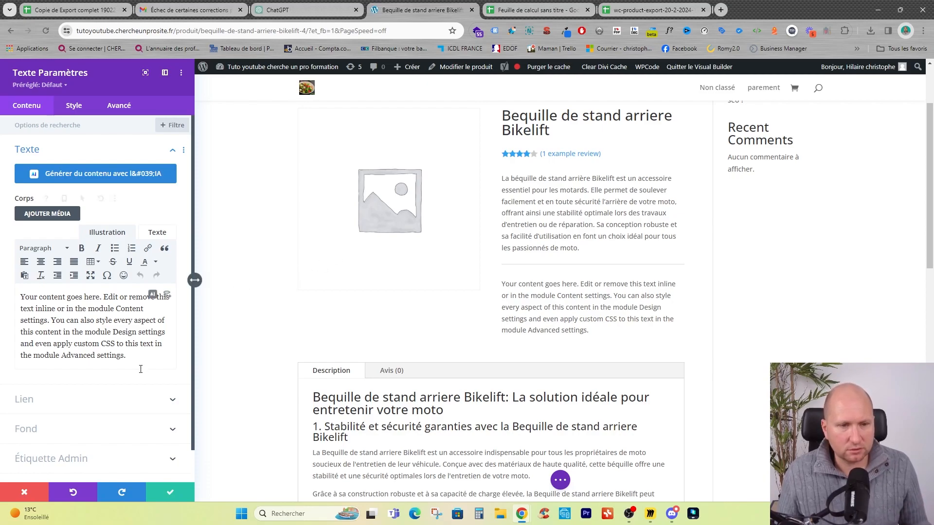
- Clear the Texte module's placeholder text and use the ACF Produits boutique field Pays as its dynamic content
left_click_drag(153, 362, 5, 305)
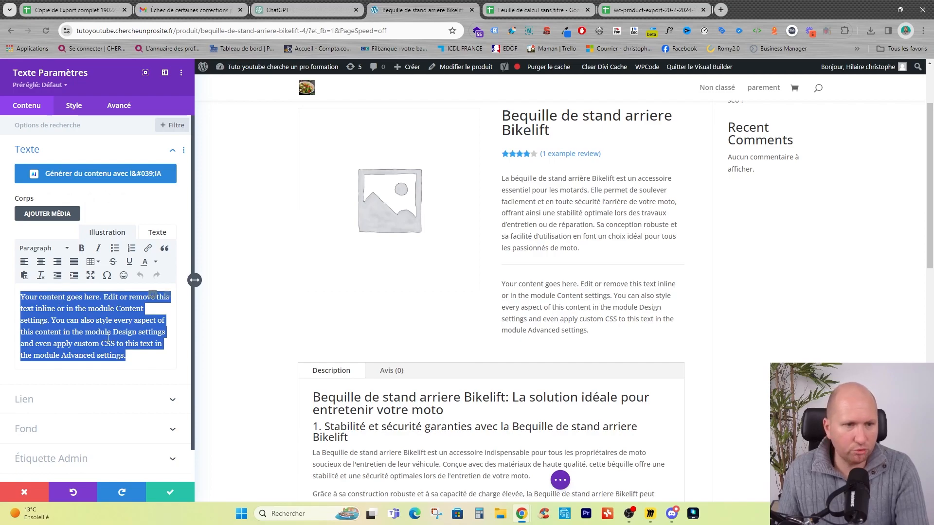
key("BackSpace")
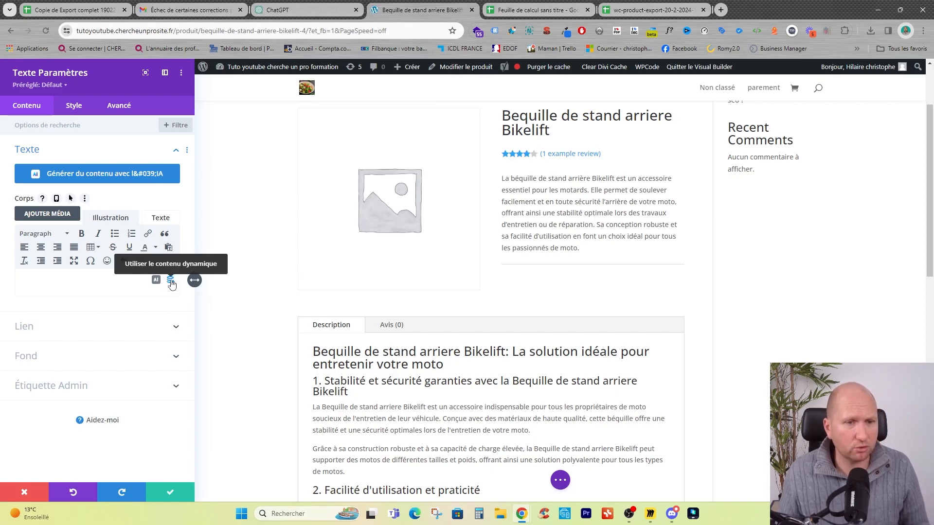
left_click(171, 282)
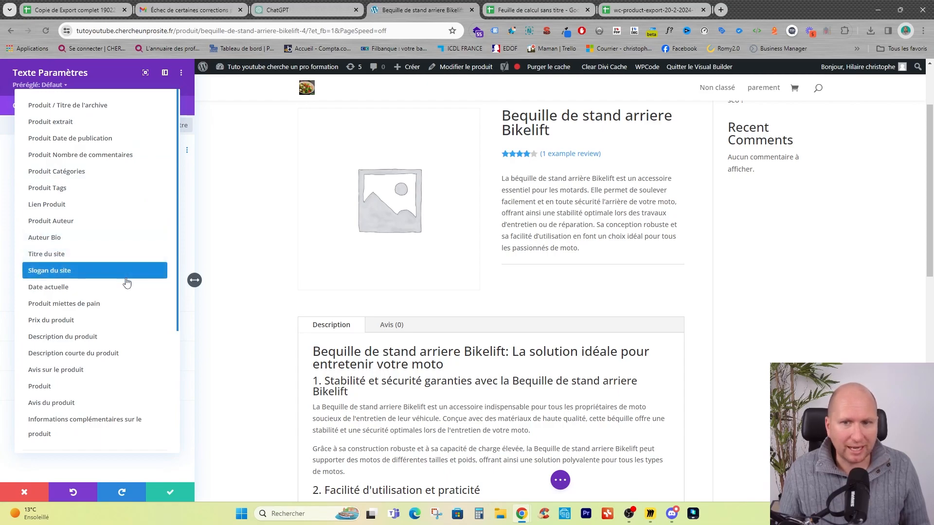
scroll(126, 282, "down", 2)
scroll(126, 282, "down", 2)
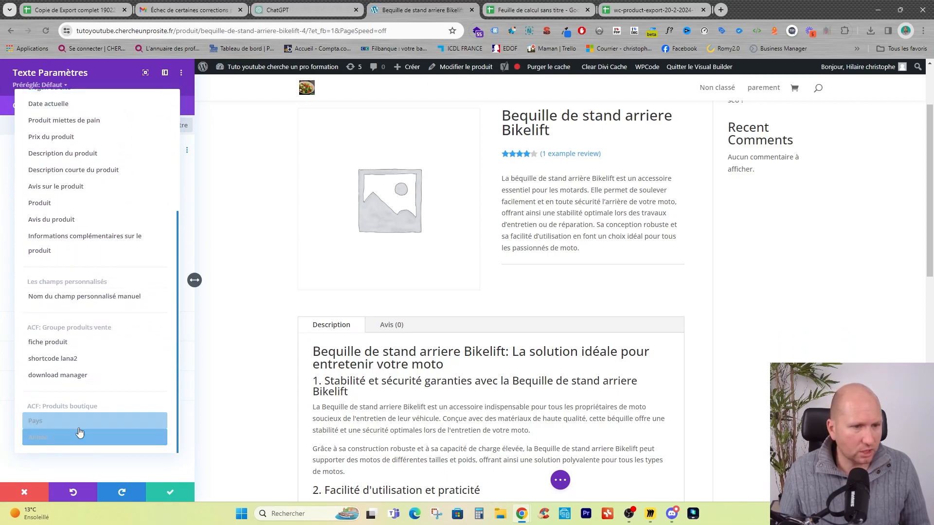
left_click(54, 423)
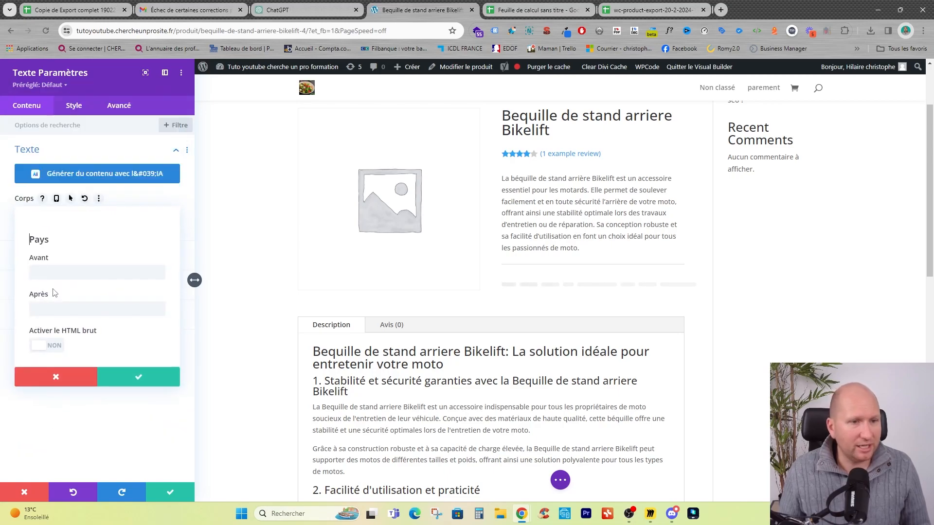
- Set the text before the Pays value to "Pays de fabrication :" and save the module
left_click(65, 273)
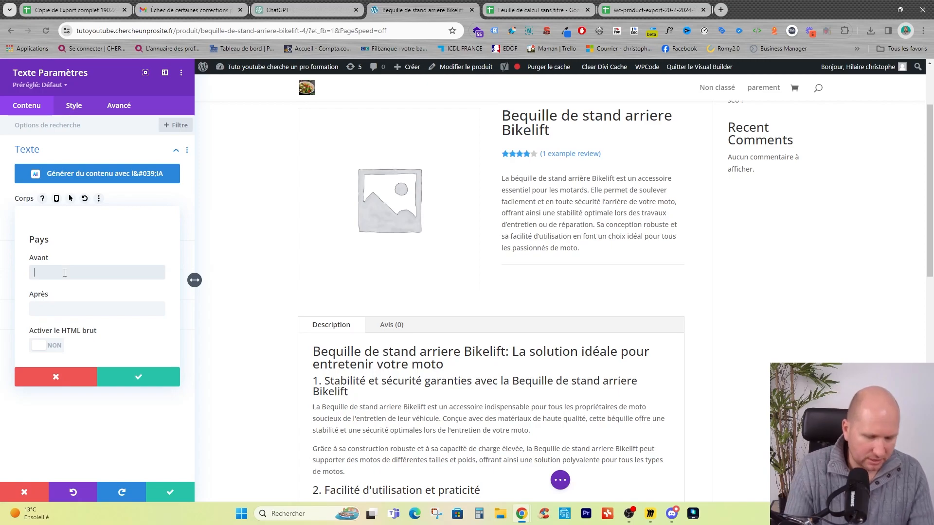
type("Pays de")
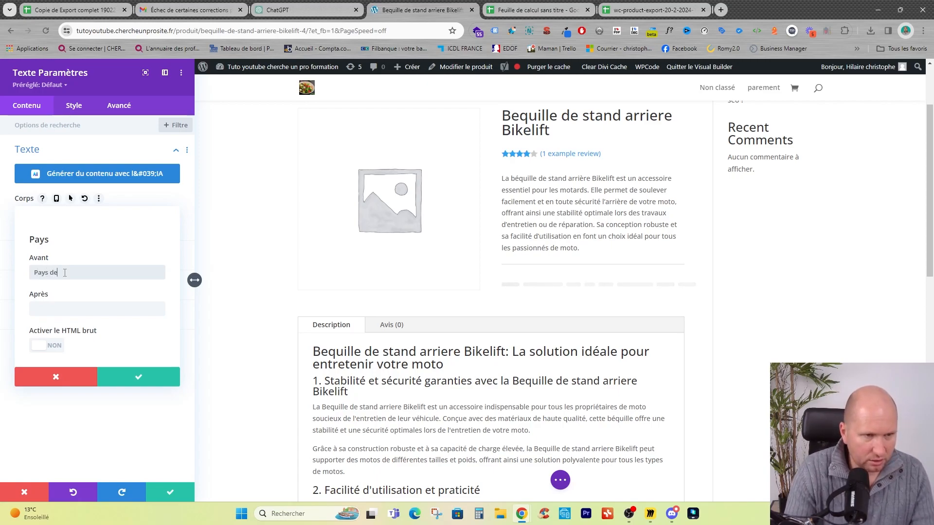
type(" fabri")
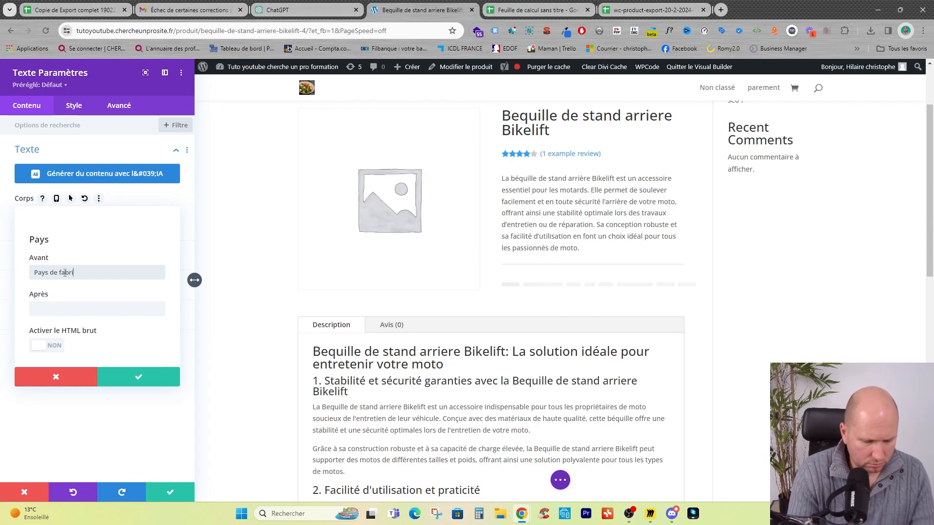
type("cation :")
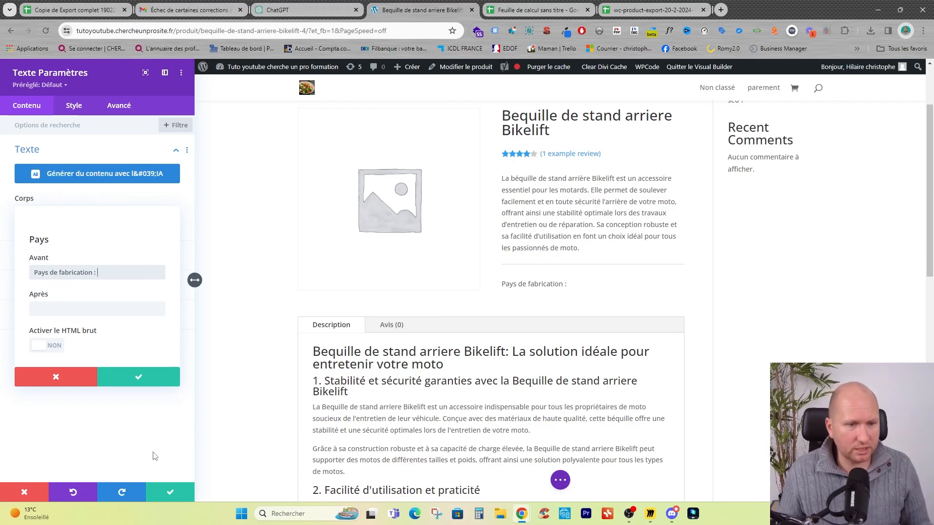
left_click(139, 378)
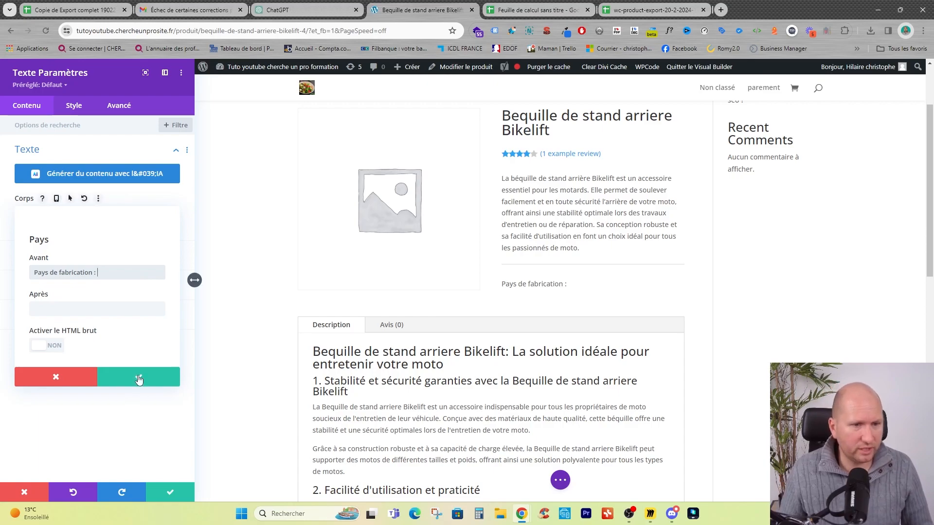
left_click(172, 490)
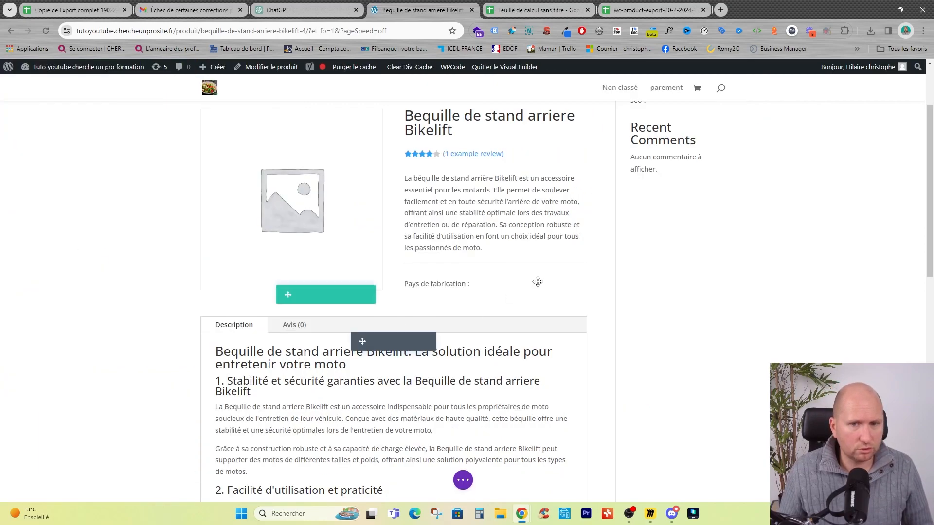
- Duplicate the "Pays de fabrication" text module and open the copy's settings
mouse_move(492, 289)
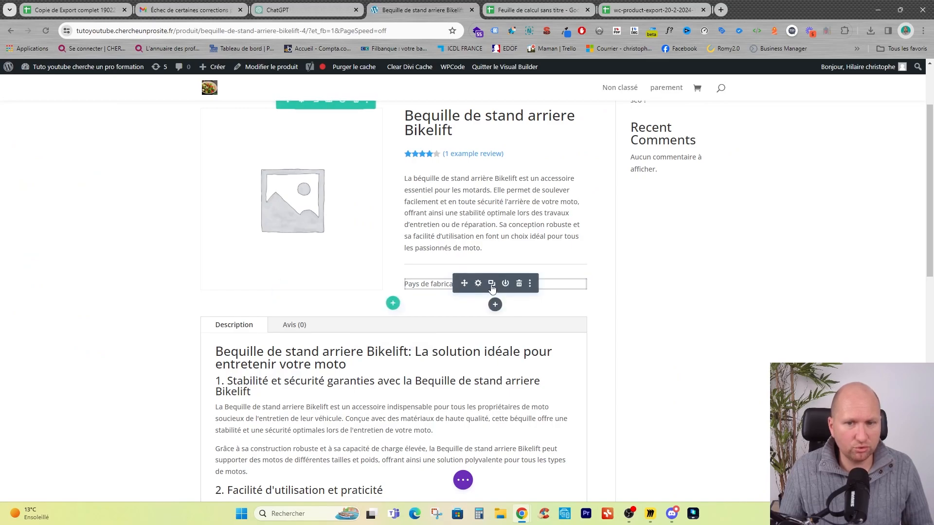
left_click(491, 285)
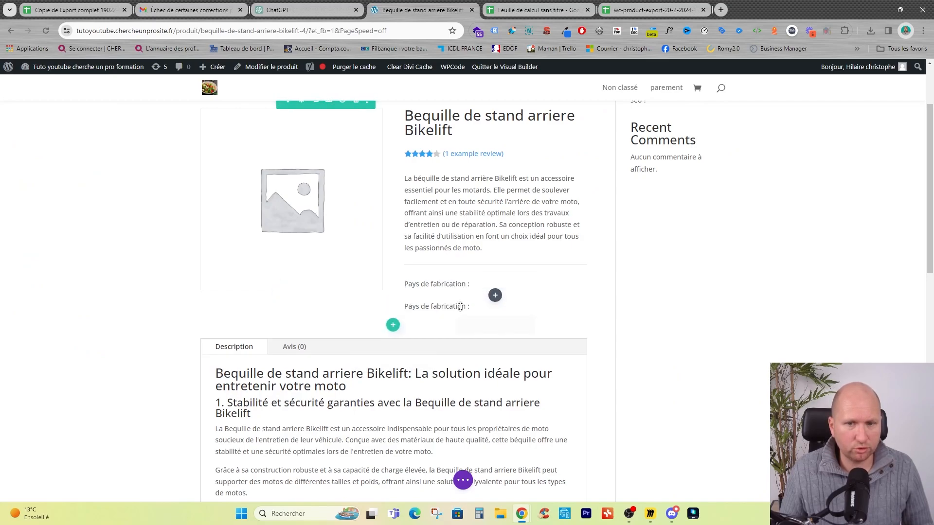
left_click(478, 306)
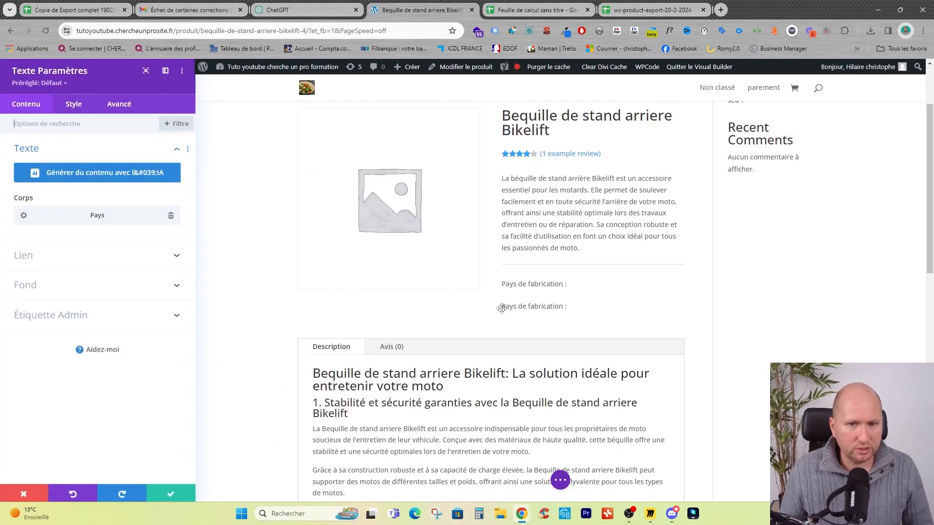
- Change the text before the copy's Pays value to "Année de fabrication :"
left_click(24, 217)
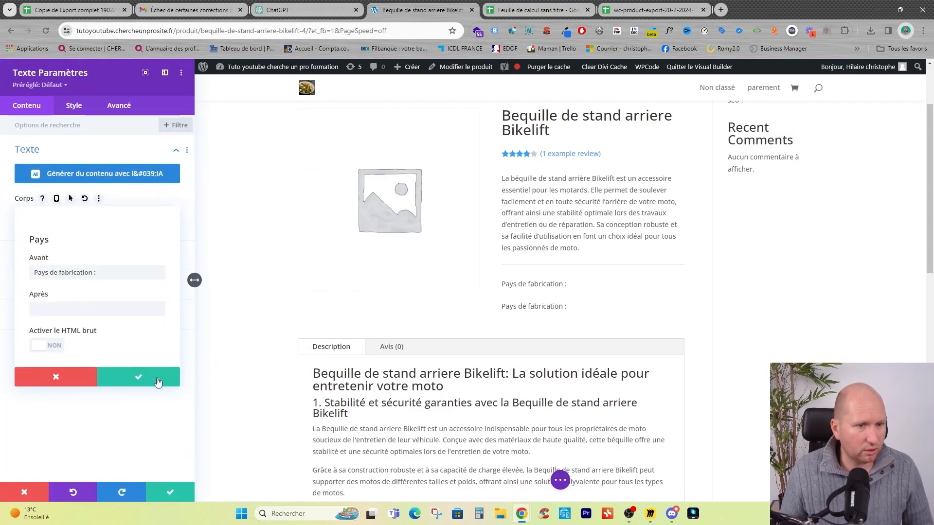
double_click(49, 275)
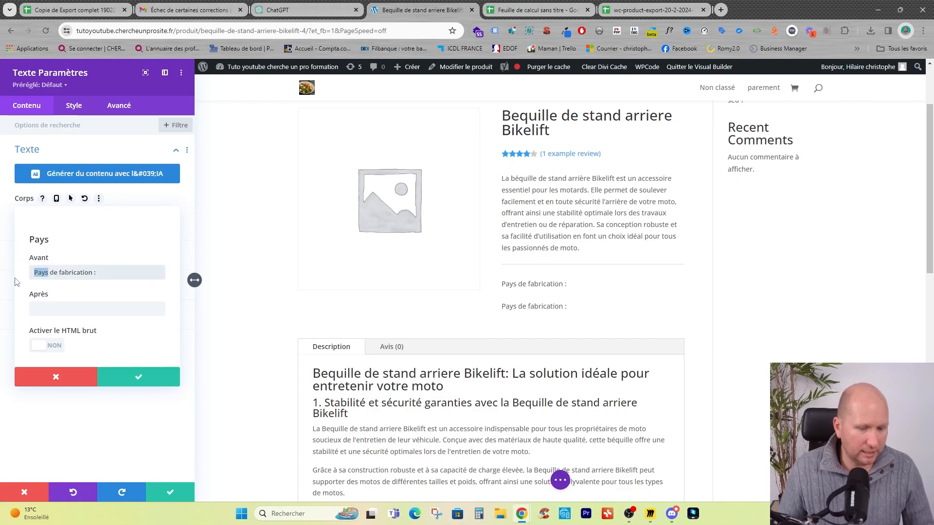
type("Année")
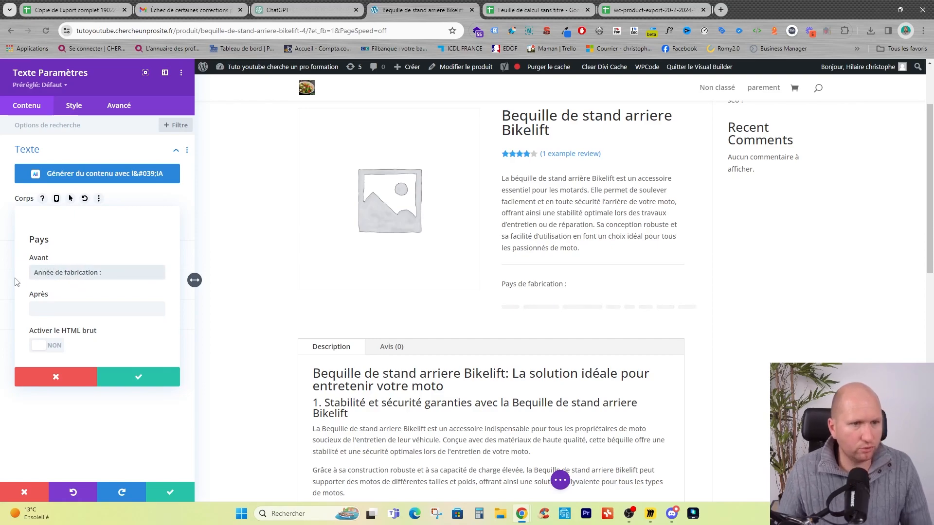
left_click(146, 383)
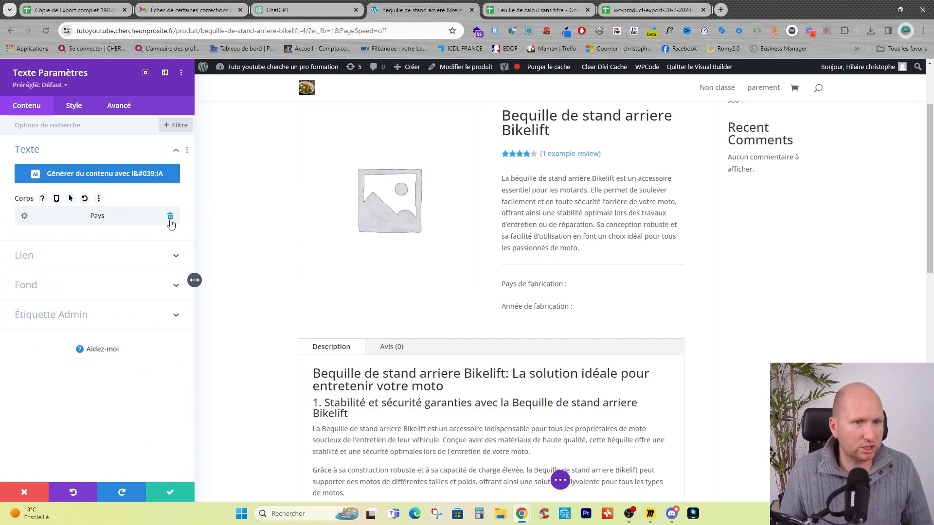
- Replace the copy's Pays dynamic content with the ACF field Année, preceded by the text "Année de fabrication :"
left_click(169, 220)
left_click(171, 281)
scroll(146, 316, "down", 5)
left_click(45, 439)
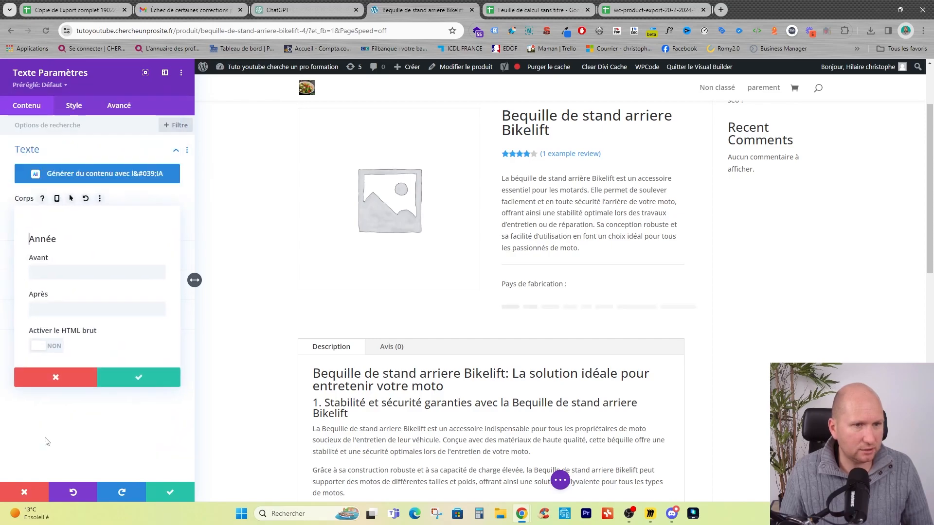
type("Année de fabrication")
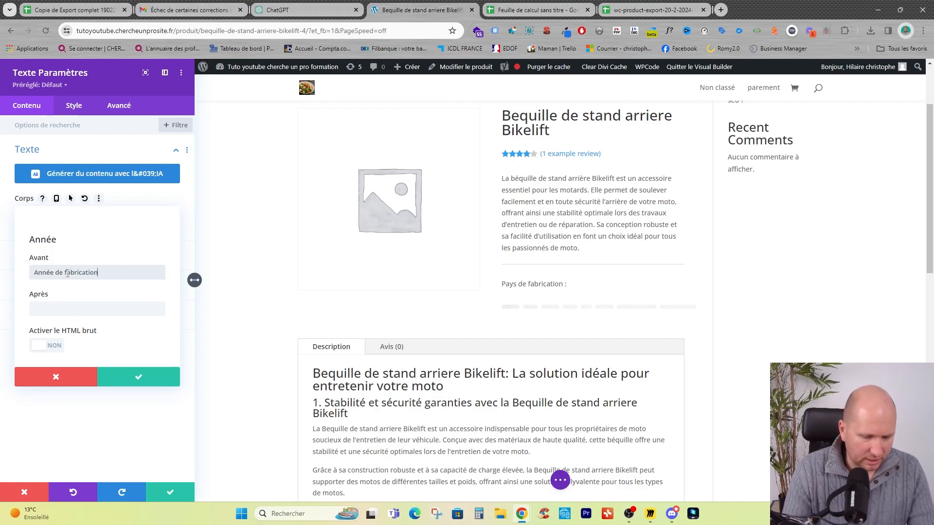
type(" :")
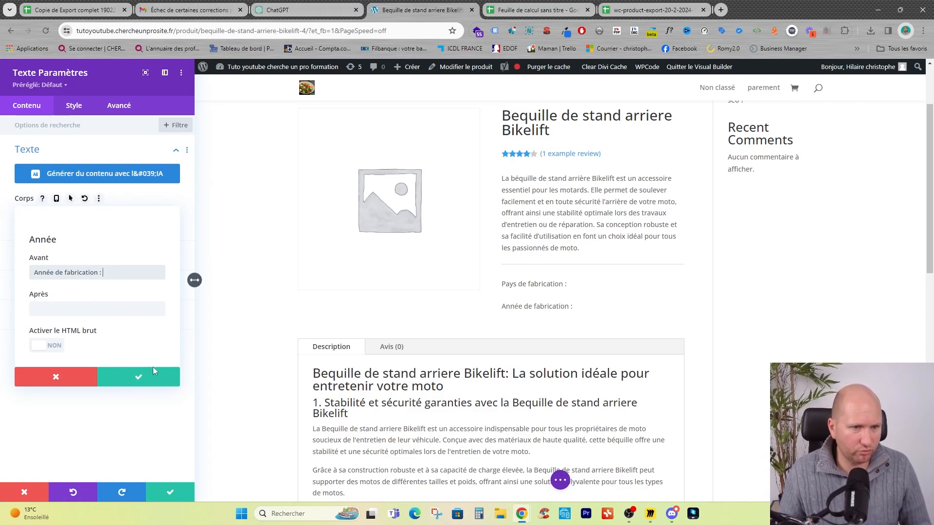
left_click(142, 378)
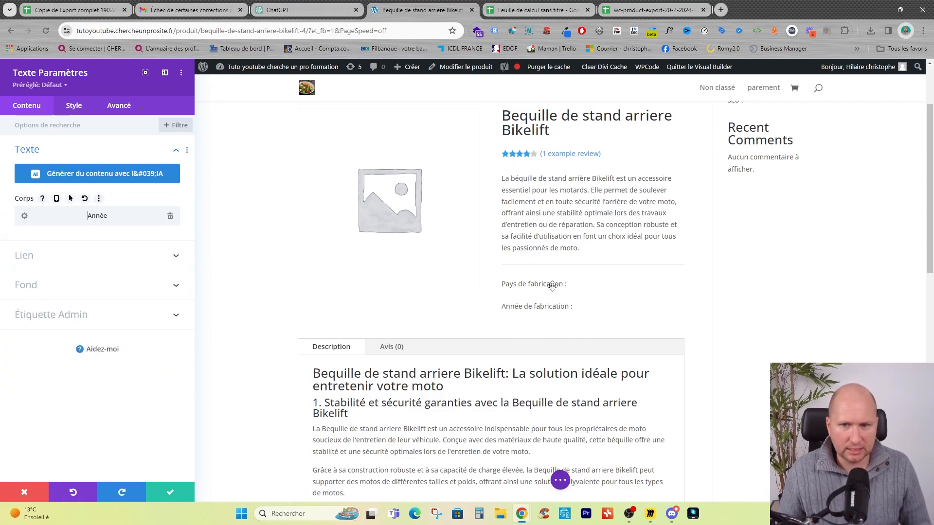
- Confirm the "Pays de fabrication :" prefix in the Pays module, and exit the Visual Builder with the changes saved
left_click(24, 216)
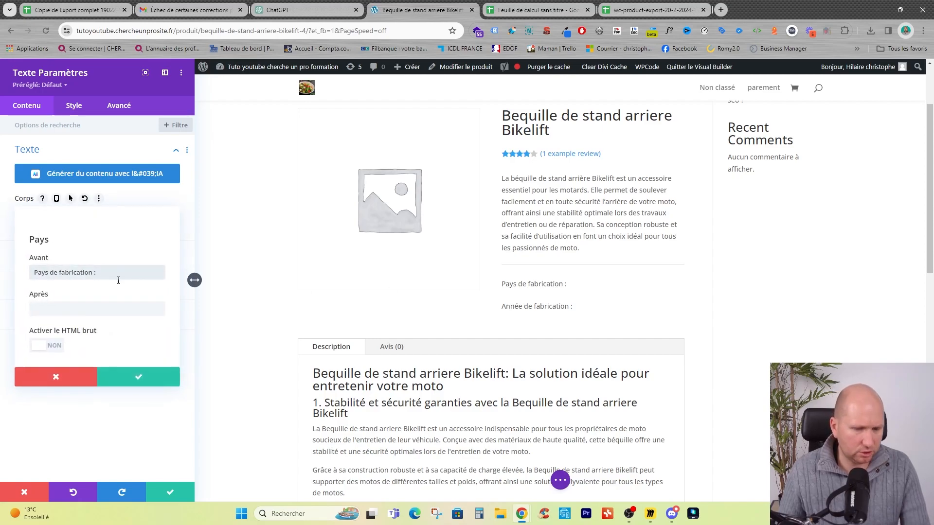
left_click(146, 386)
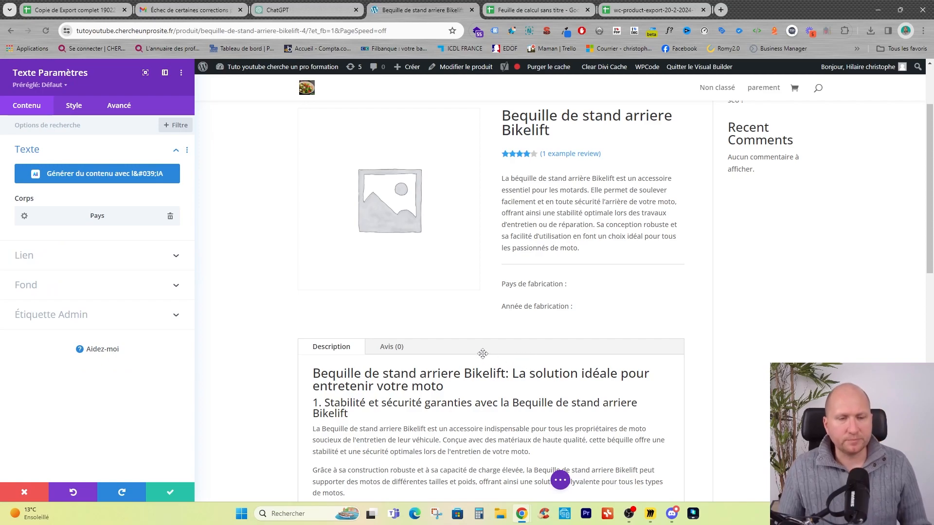
left_click(171, 494)
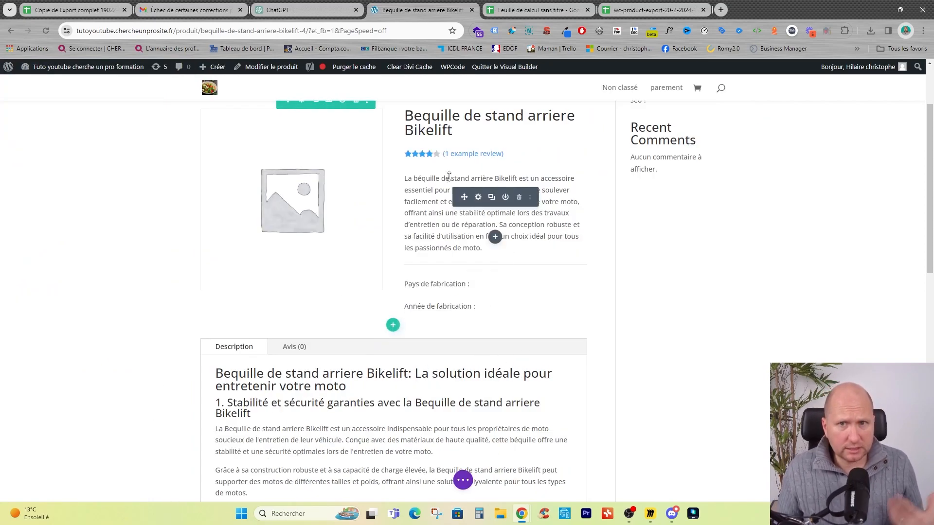
left_click(504, 68)
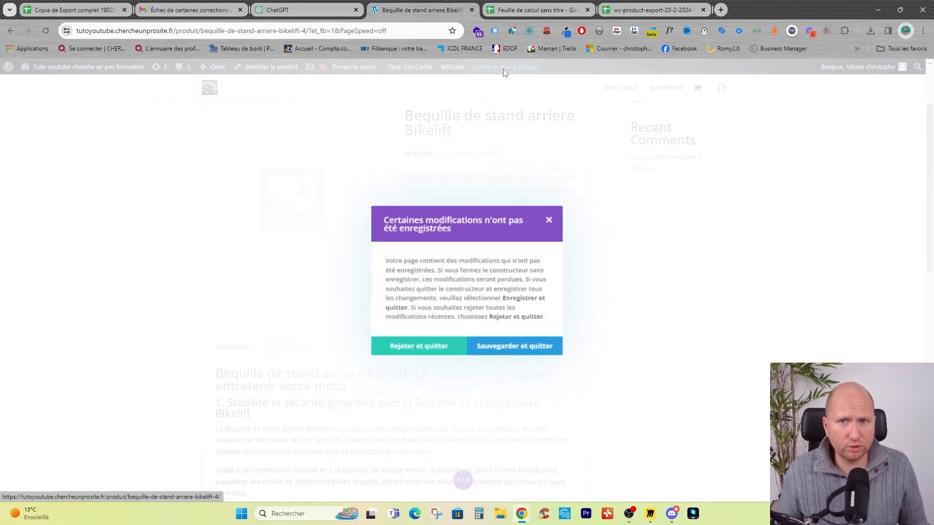
left_click(508, 349)
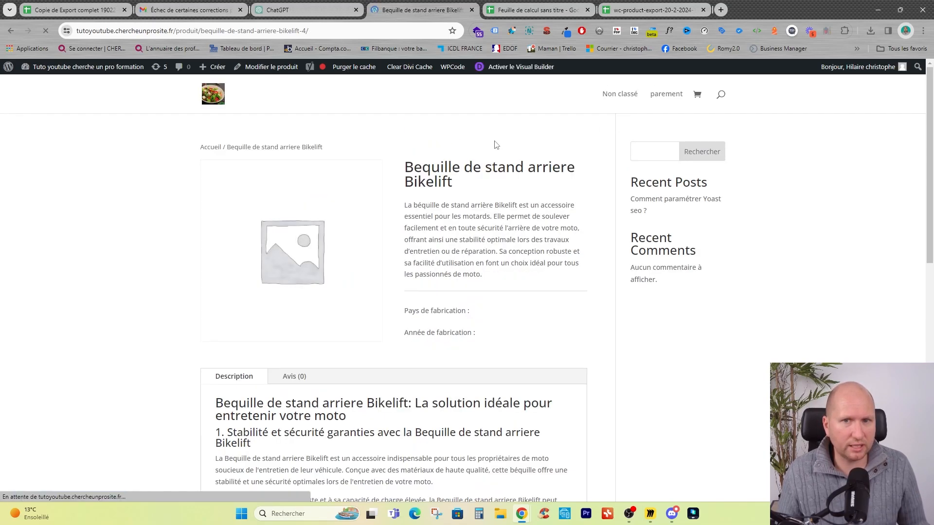
- Edit the product, set its Produits boutique fields Pays to Chine and Année to 2024, and update it
left_click(263, 67)
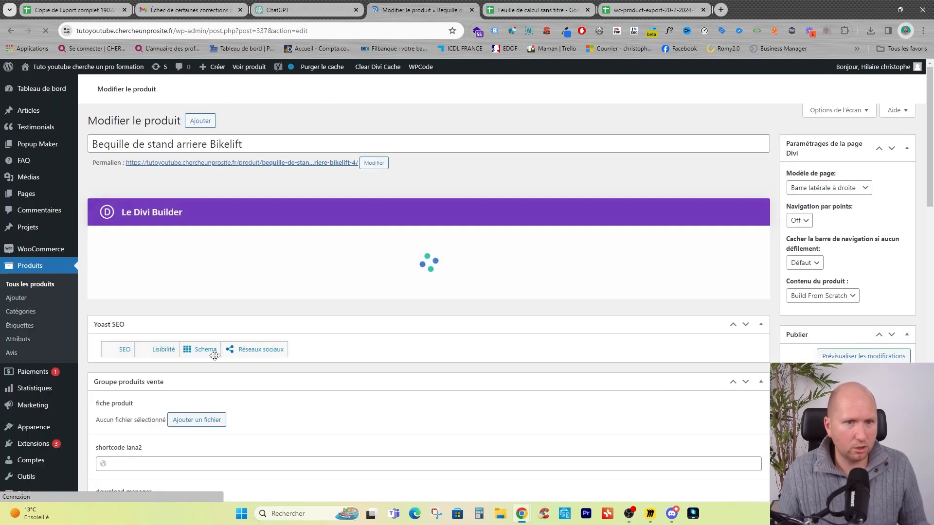
scroll(239, 365, "down", 10)
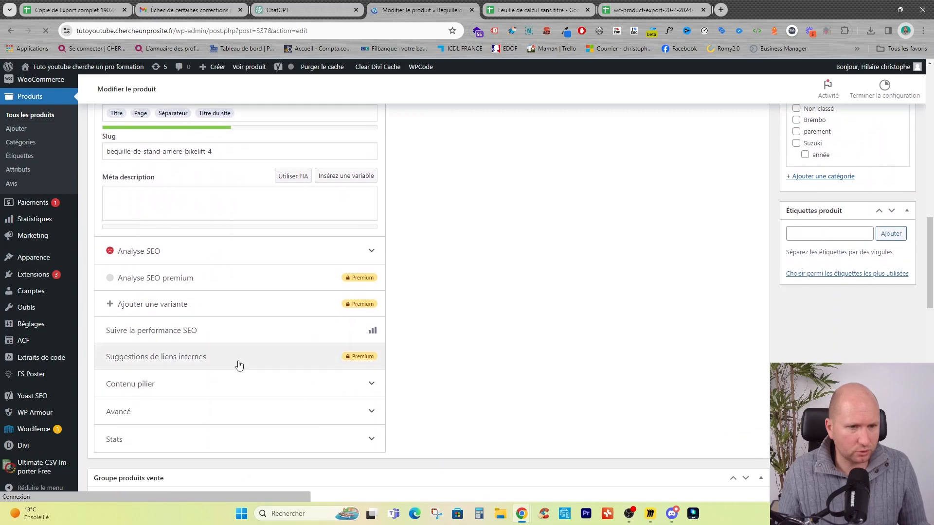
scroll(209, 378, "down", 6)
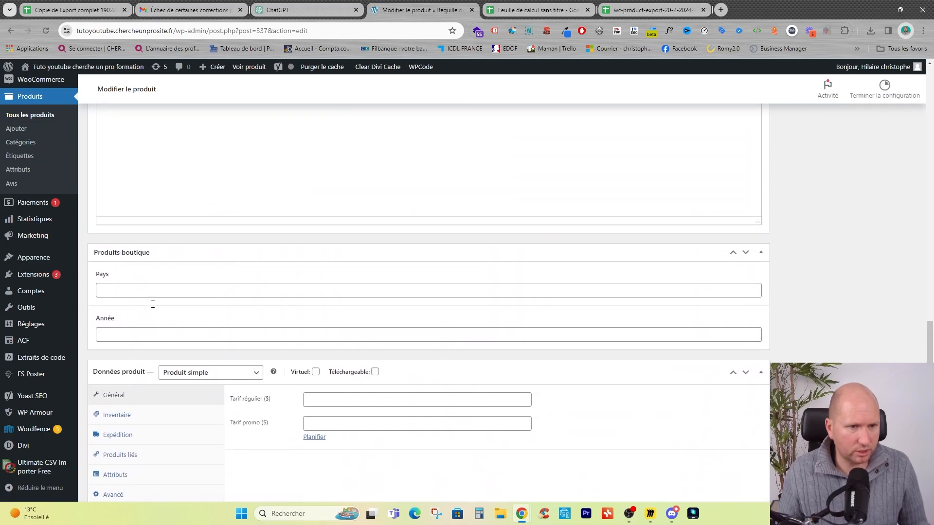
left_click(154, 290)
type("Chine")
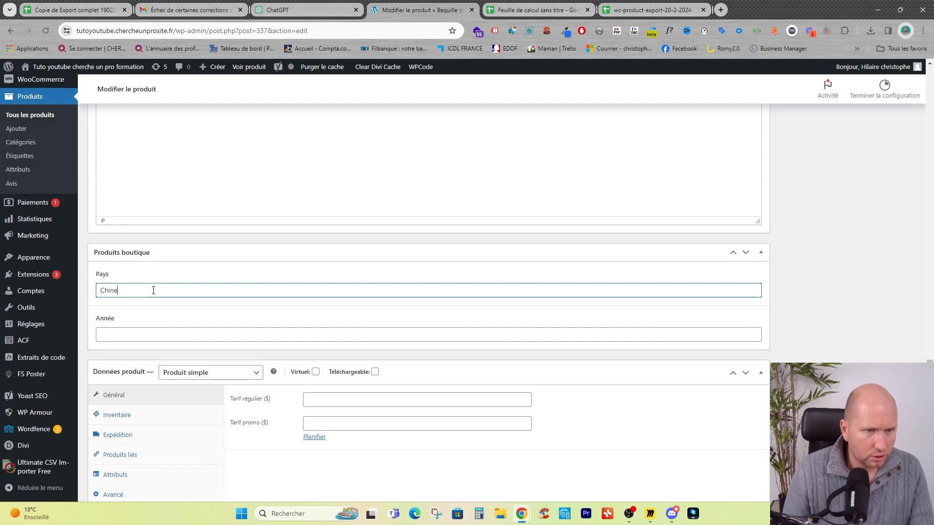
left_click(129, 335)
type("202")
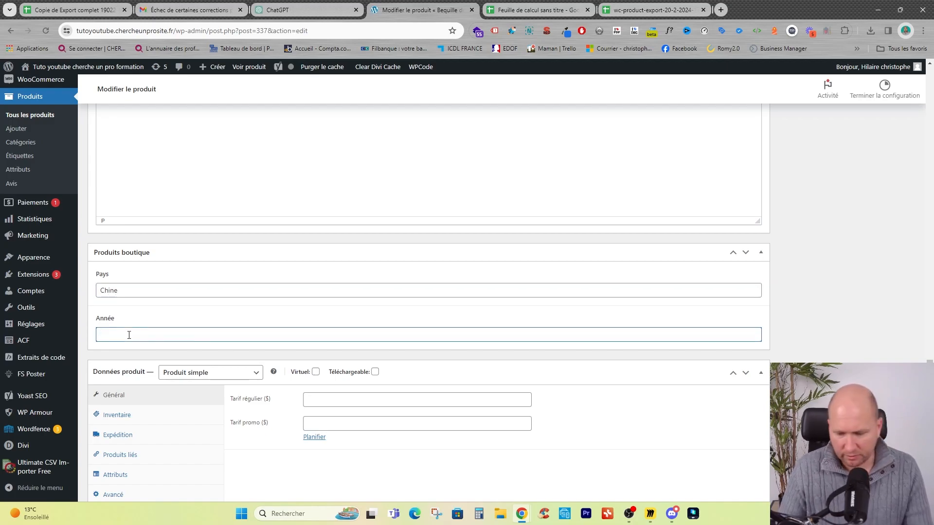
type("4")
left_click(686, 417)
left_click_drag(929, 423, 928, 189)
left_click(885, 282)
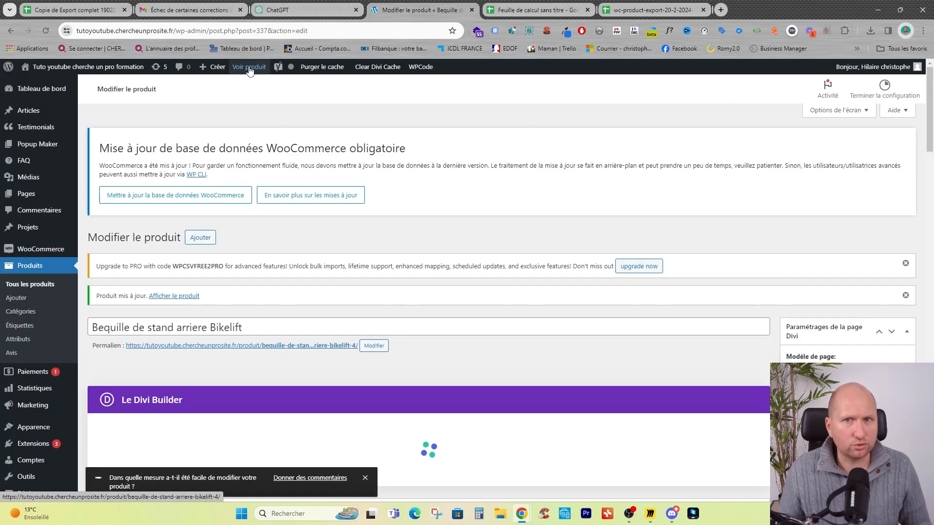
- Check the manufacturing country and year on the product's page, and return to the wc-product-export sheet
left_click(249, 71)
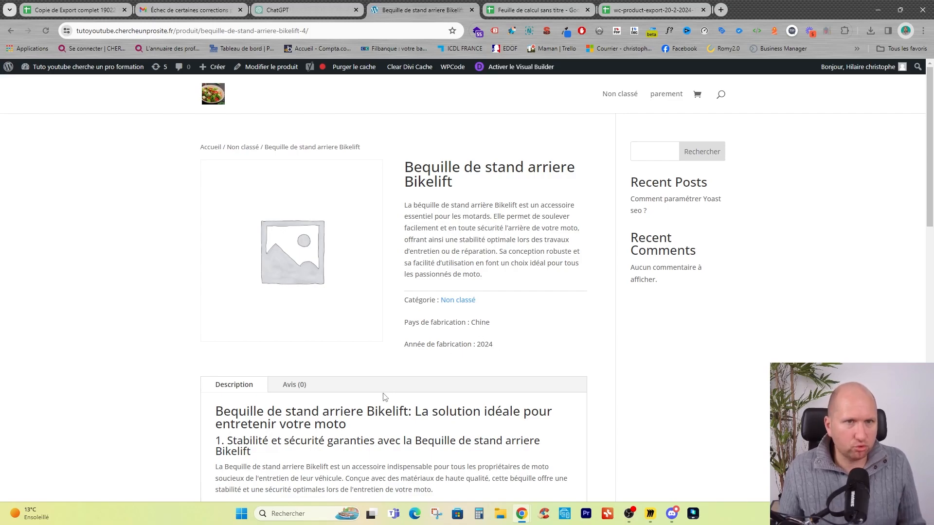
left_click(651, 9)
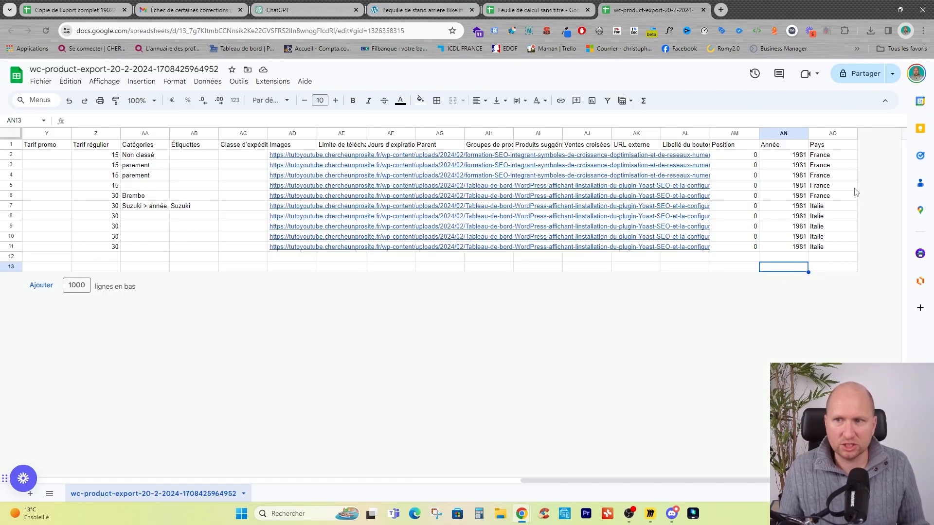
- Switch back to the WordPress site and open the Divi Theme Builder from its dashboard
left_click(427, 10)
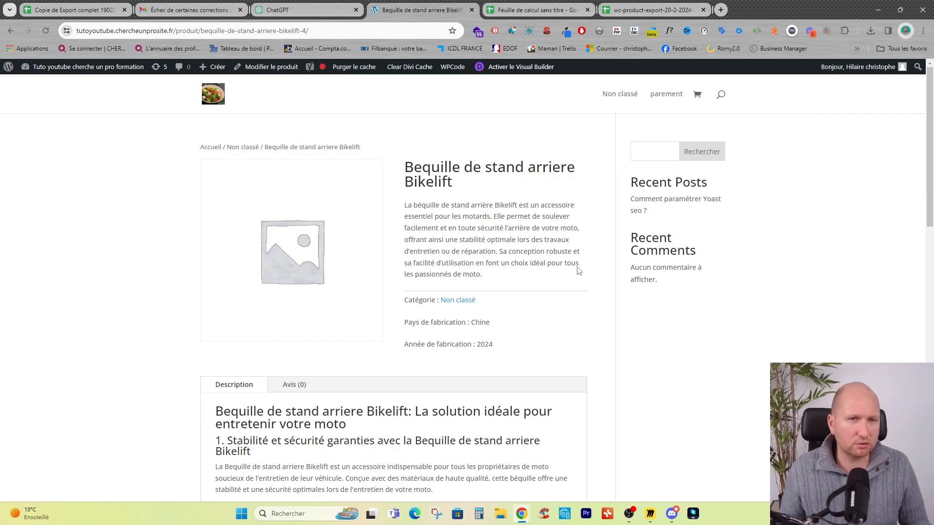
mouse_move(50, 69)
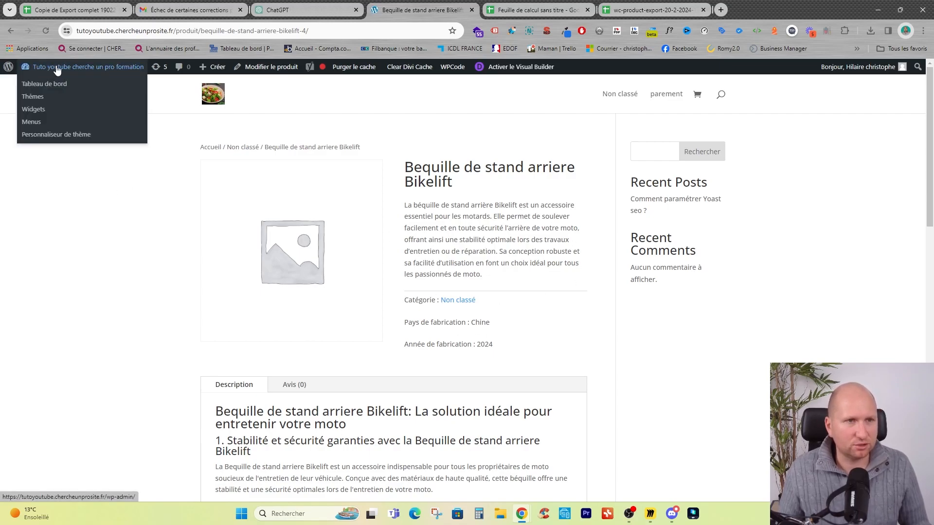
left_click(54, 135)
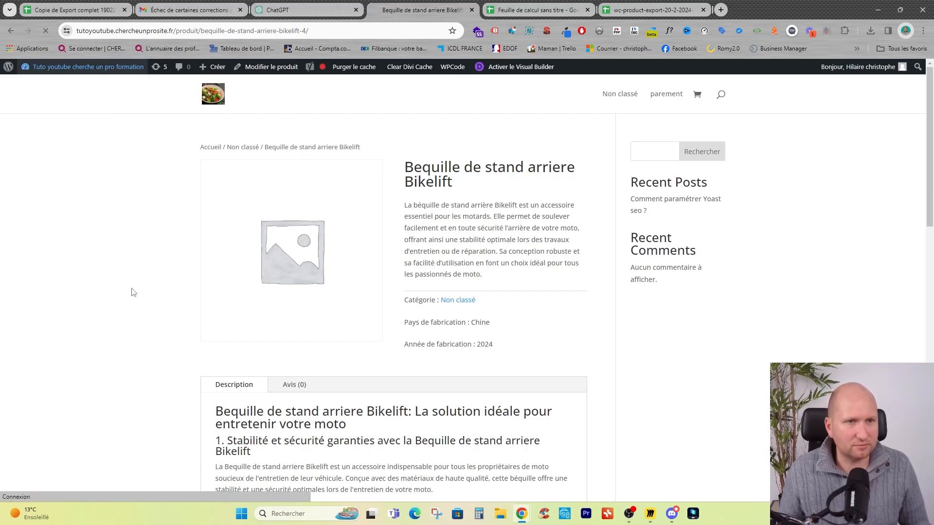
scroll(44, 408, "down", 4)
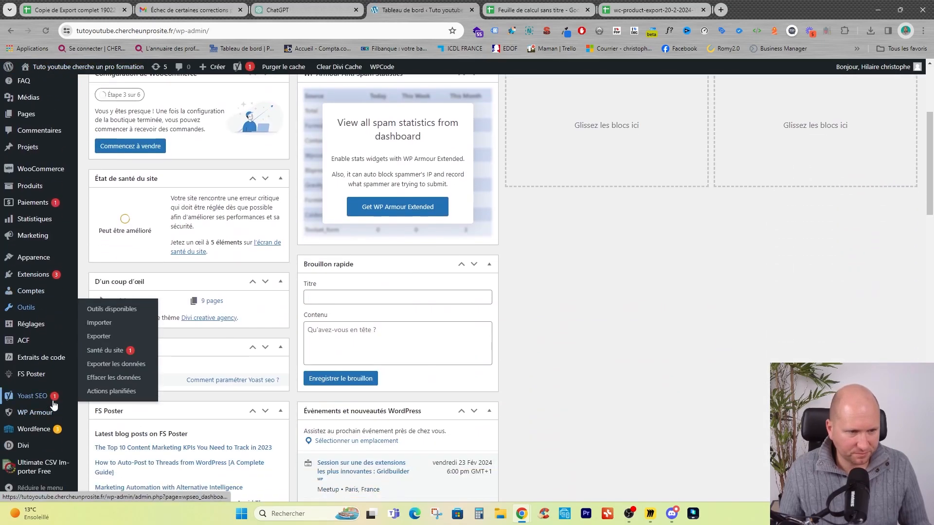
mouse_move(35, 446)
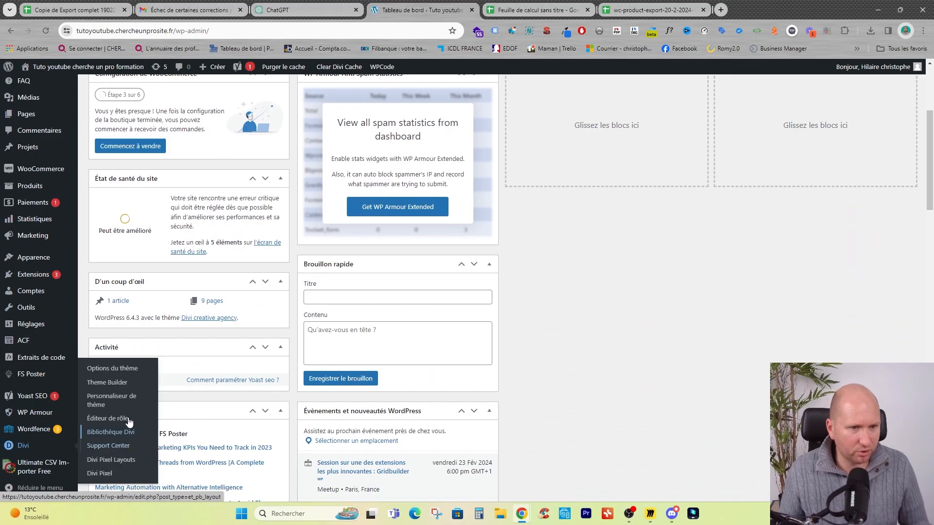
left_click(117, 383)
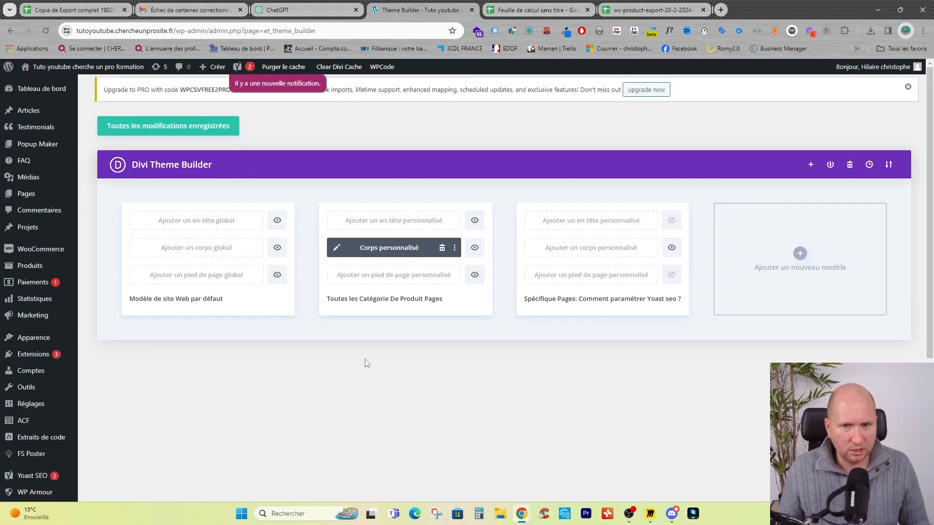
- Create a new Theme Builder template assigned to Tous les Produits
left_click(798, 255)
left_click(790, 249)
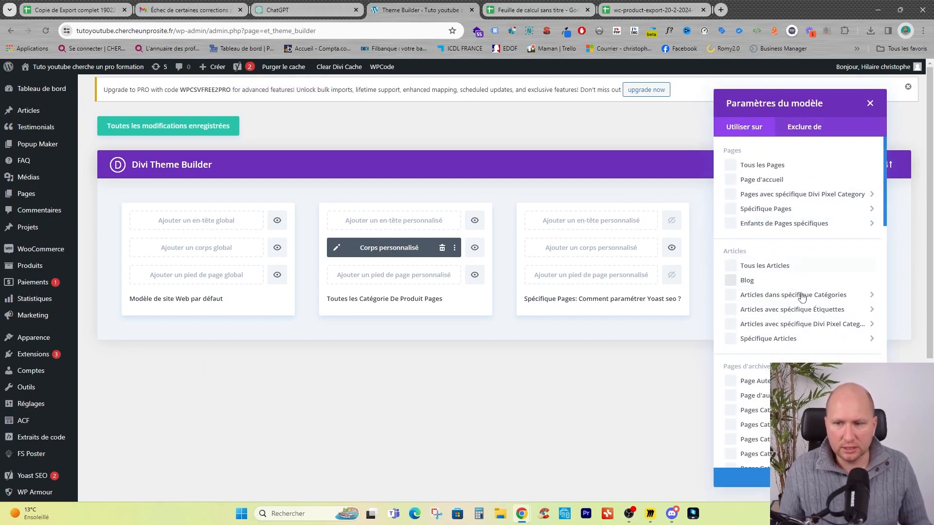
mouse_move(801, 305)
scroll(827, 321, "down", 5)
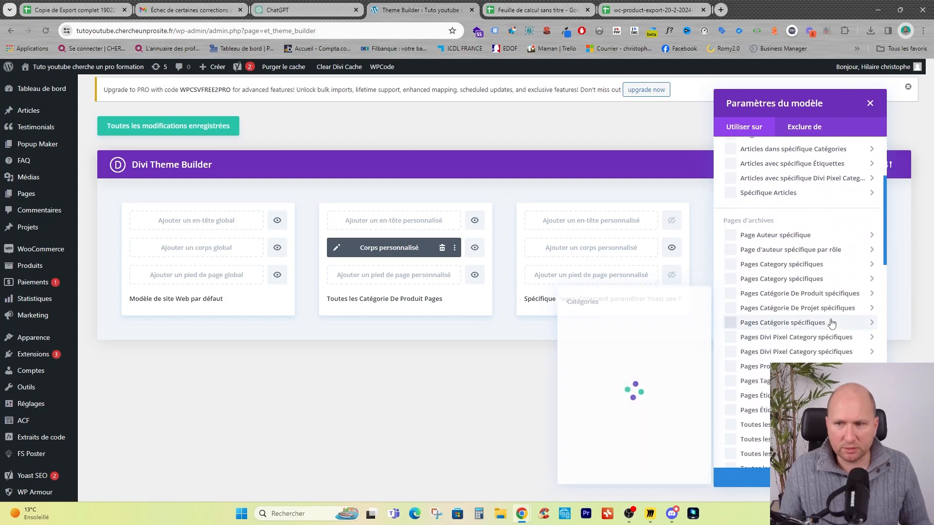
scroll(822, 330, "down", 5)
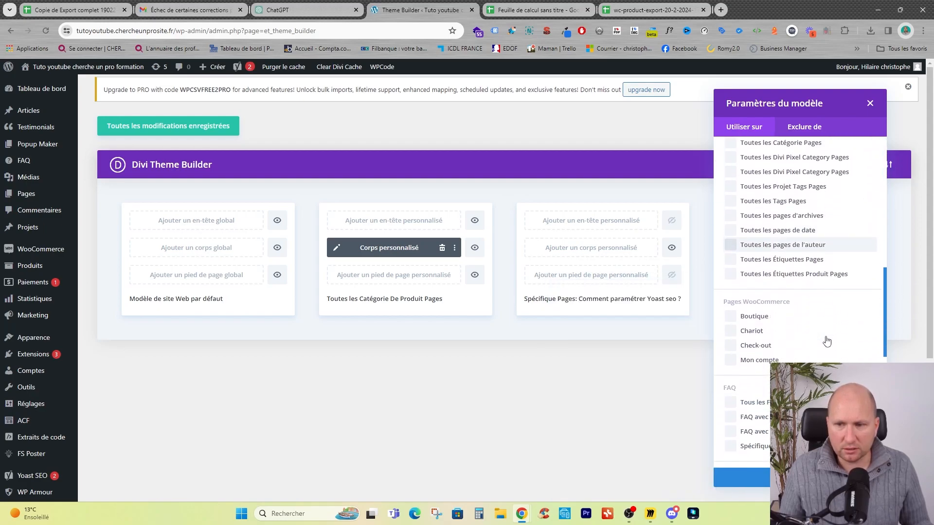
scroll(800, 335, "up", 4)
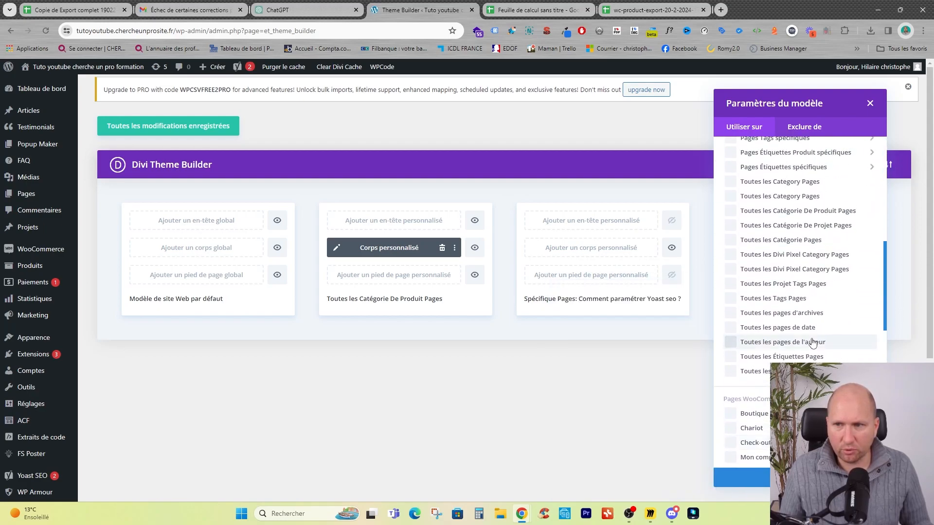
scroll(812, 342, "up", 6)
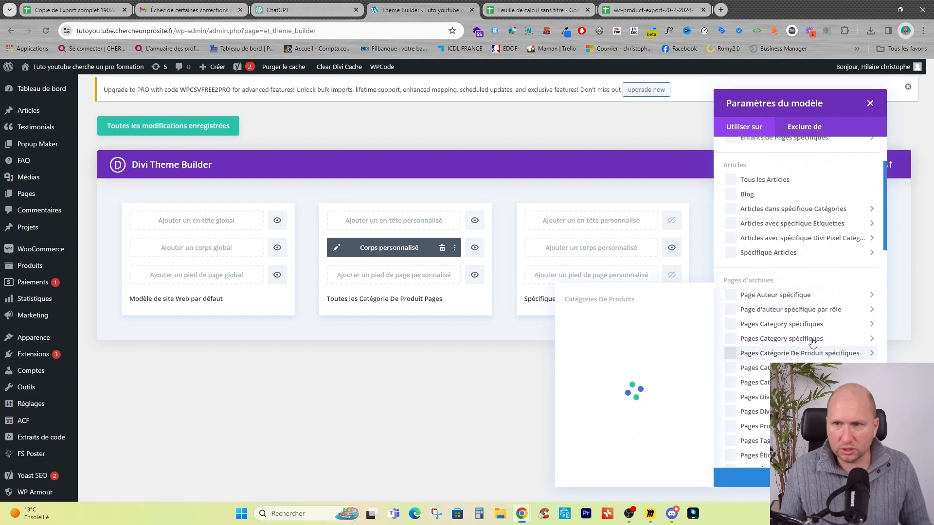
scroll(813, 346, "down", 6)
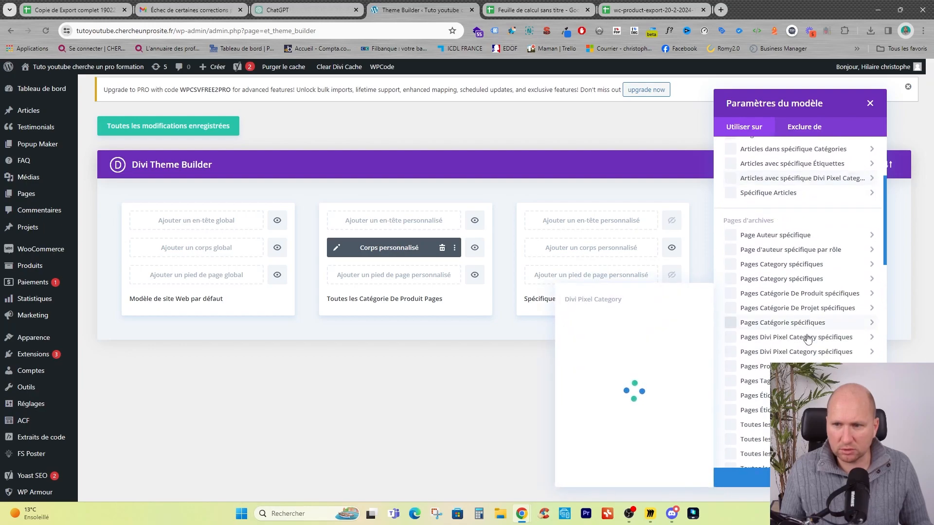
scroll(813, 352, "down", 7)
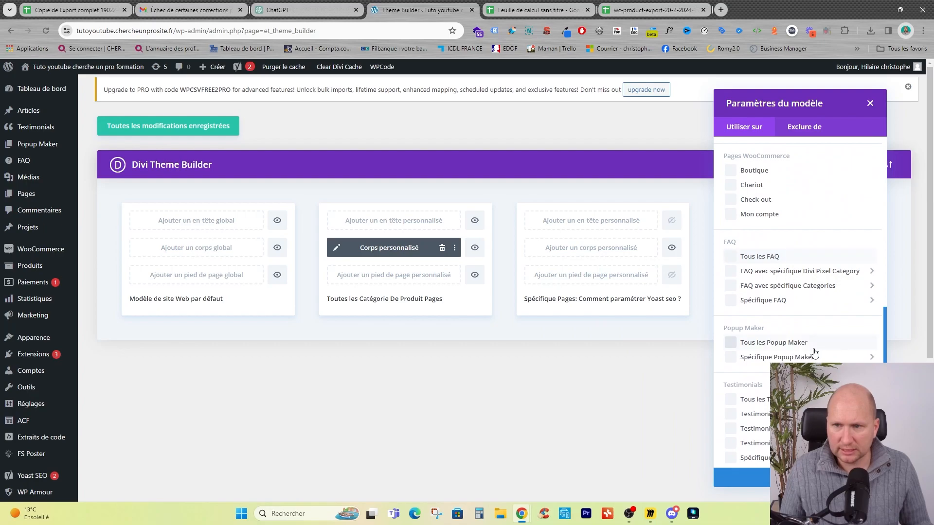
scroll(813, 353, "down", 3)
left_click(731, 306)
left_click(741, 477)
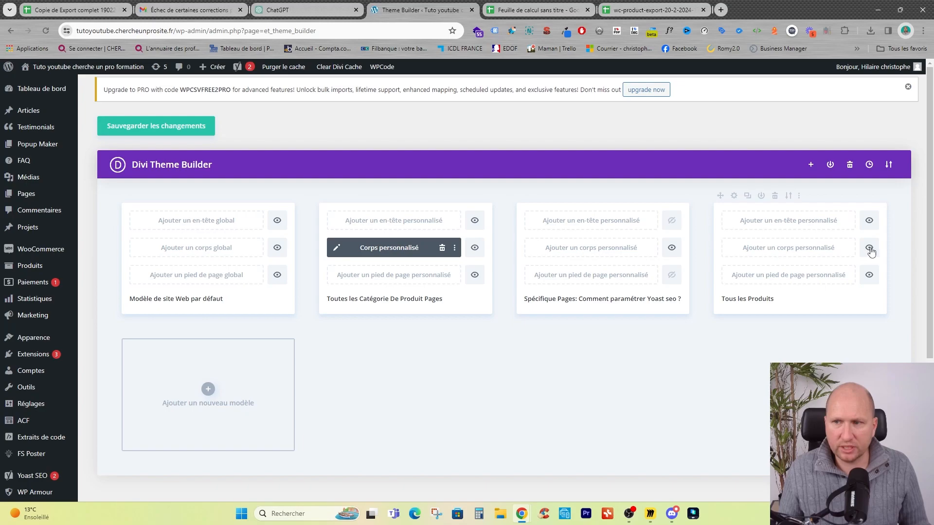
- Load the existing layout Bequille De Stand Arriere Bikelift as the Tous les Produits template's custom body, and save the changes
left_click(801, 255)
left_click(773, 270)
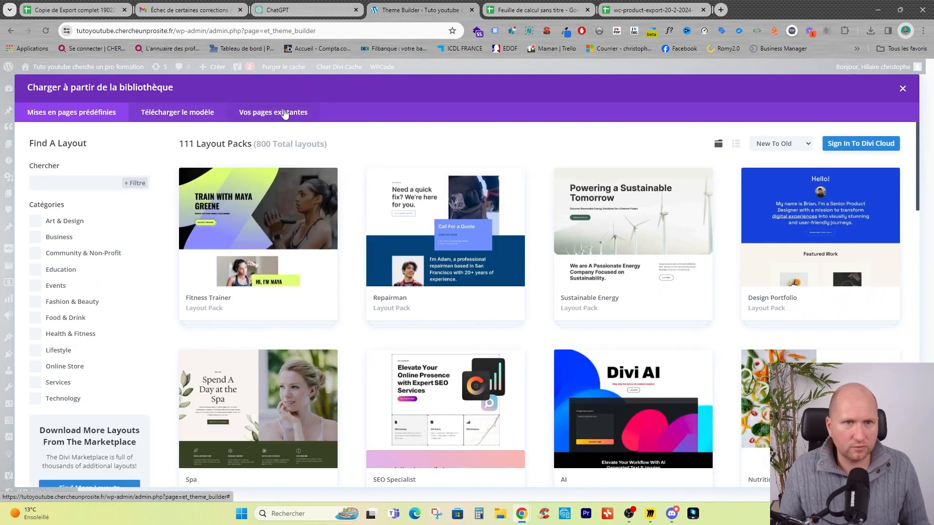
left_click(282, 112)
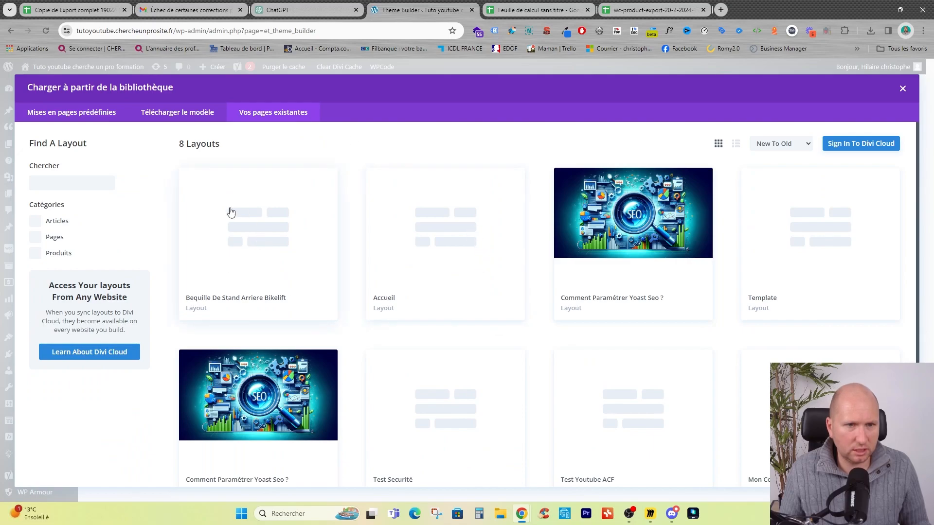
left_click(258, 246)
left_click(179, 444)
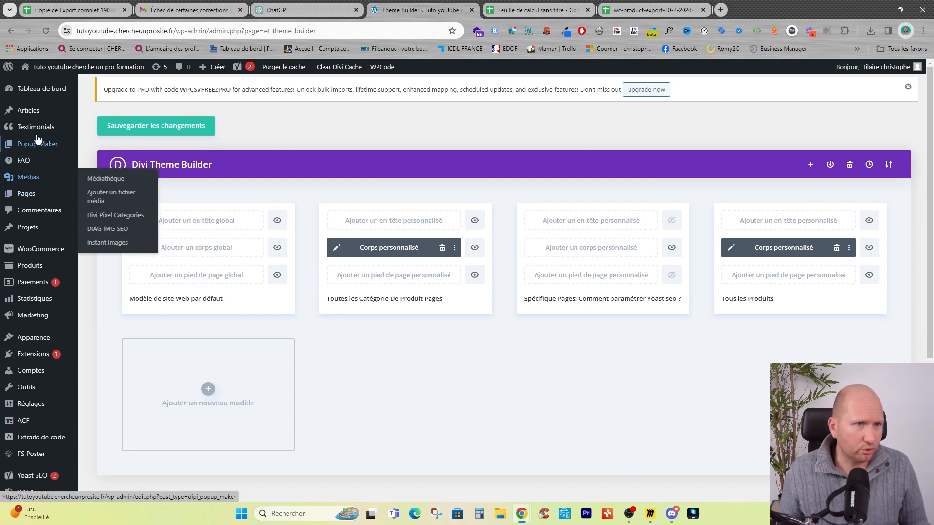
left_click(140, 128)
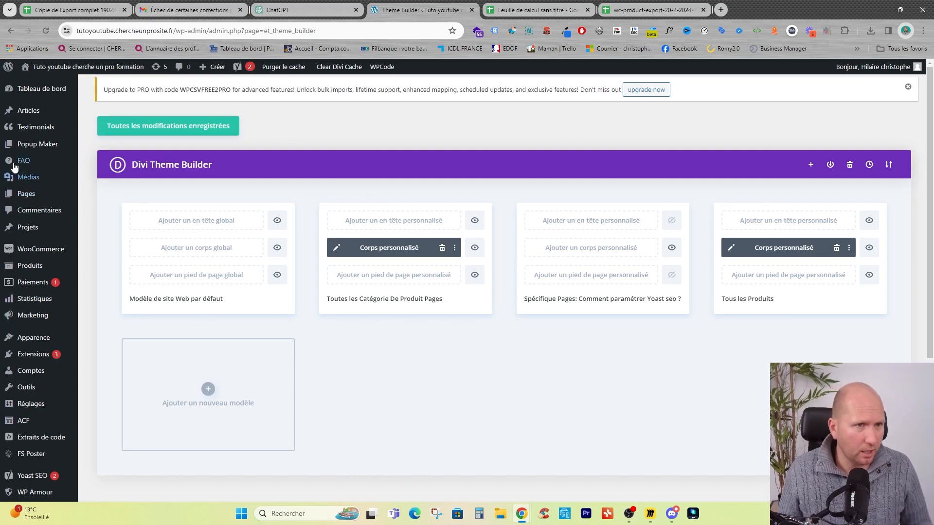
- View the second listed product, Levier de frein court BREMBO, and compare its manufacturing fields with the wc-product-export sheet
mouse_move(35, 268)
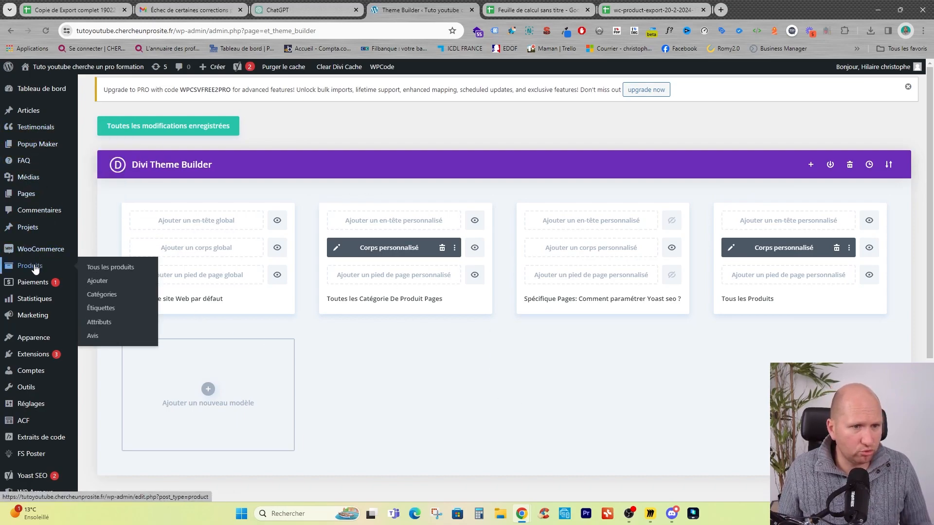
left_click(108, 270)
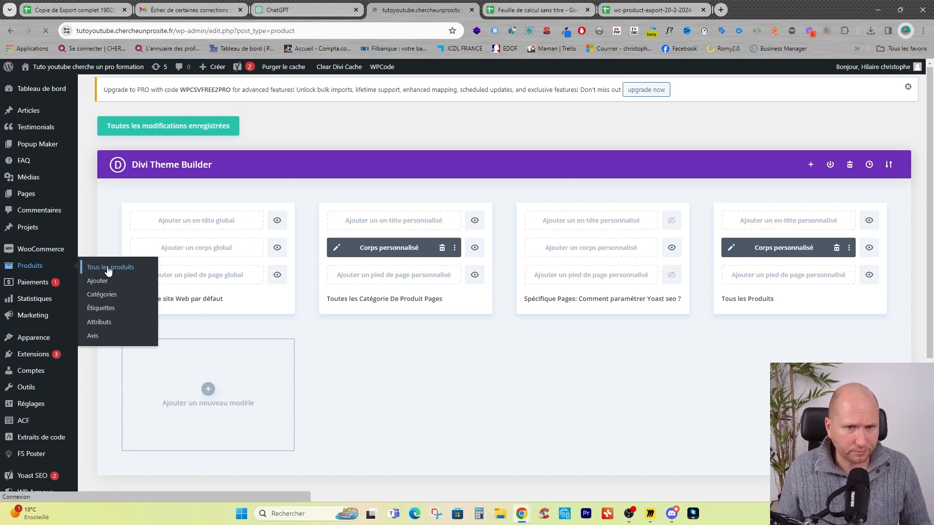
scroll(165, 292, "down", 2)
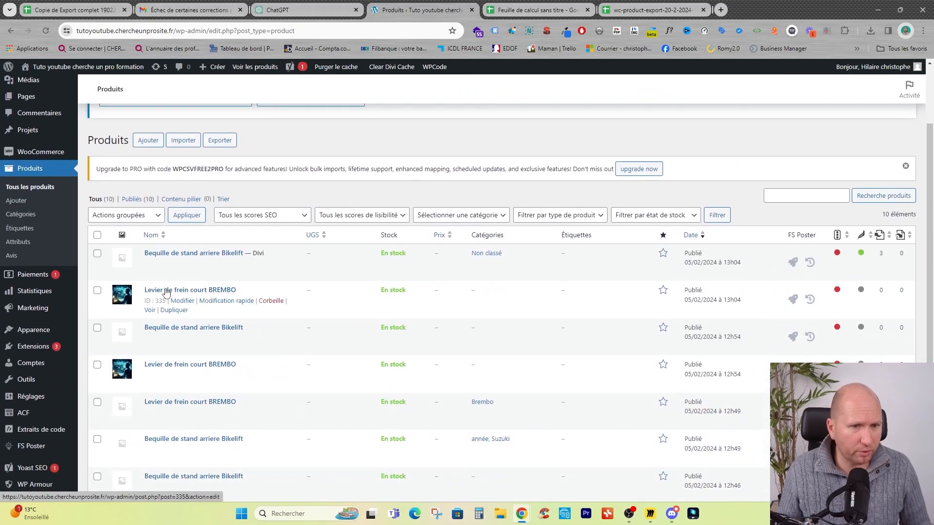
left_click(151, 311)
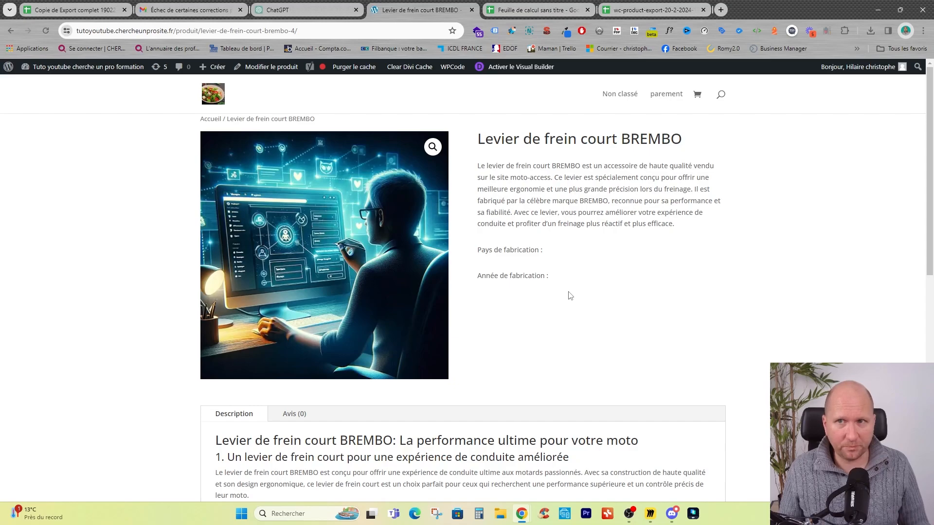
left_click(654, 10)
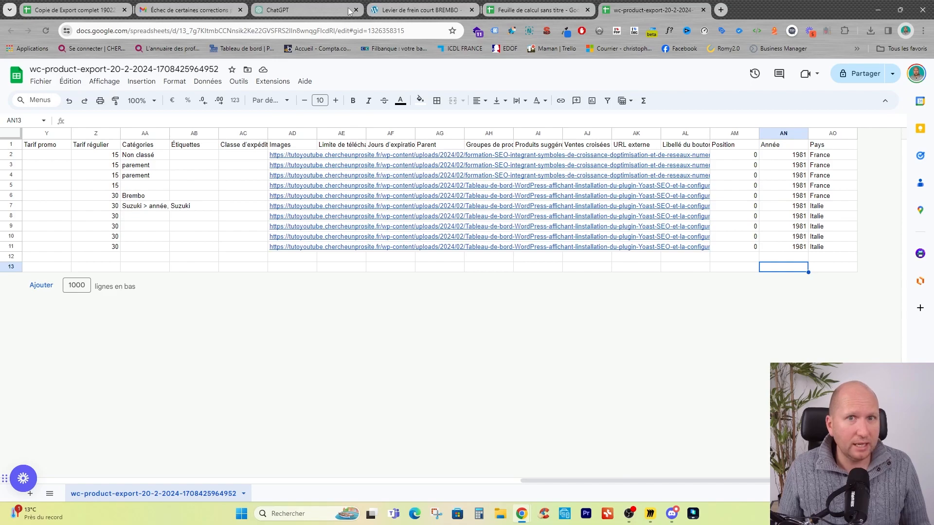
left_click(413, 13)
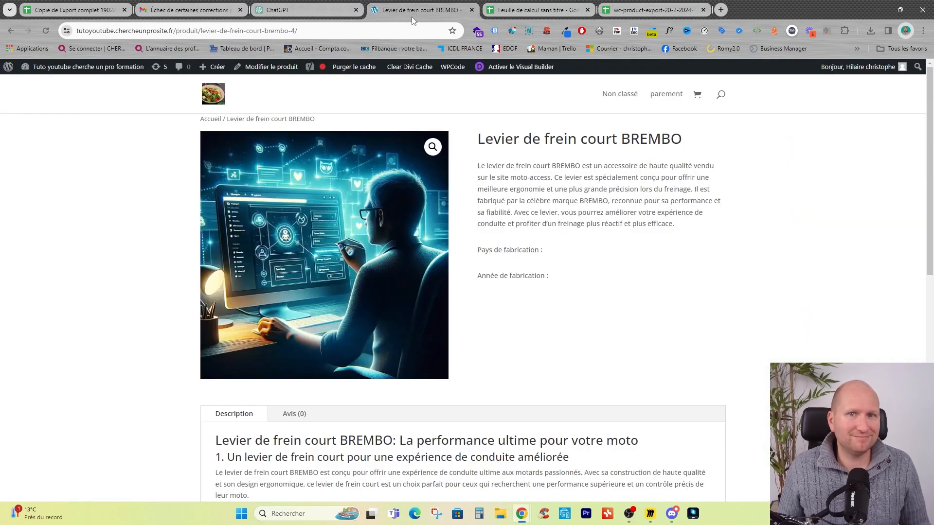
- Return to the site's dashboard and list all the products
left_click(71, 71)
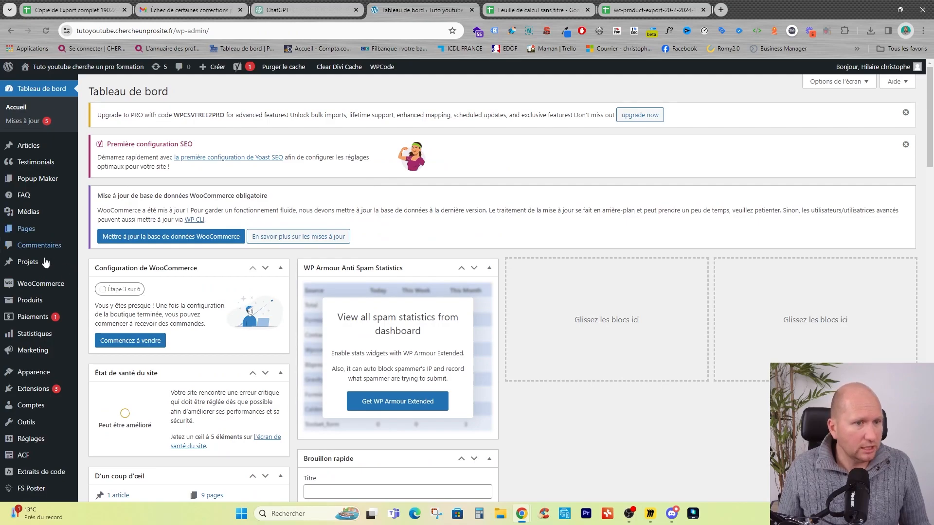
mouse_move(39, 309)
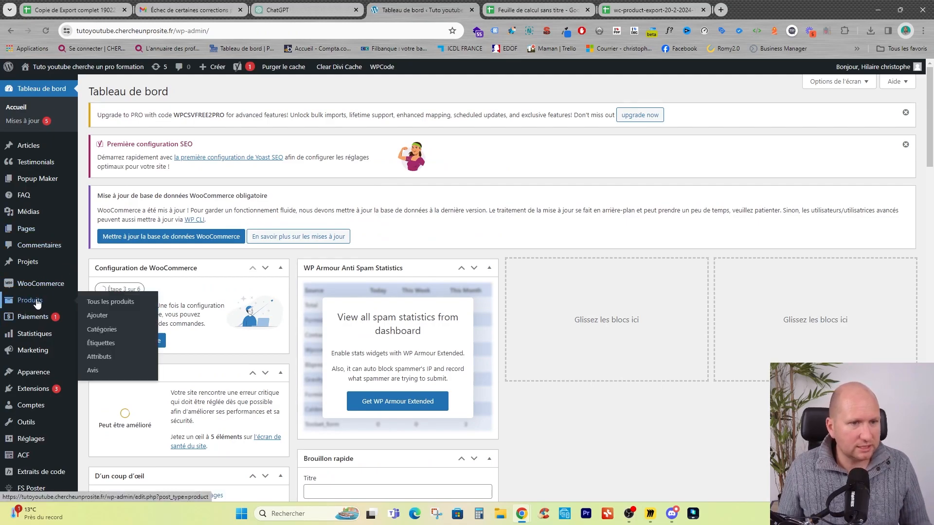
left_click(96, 303)
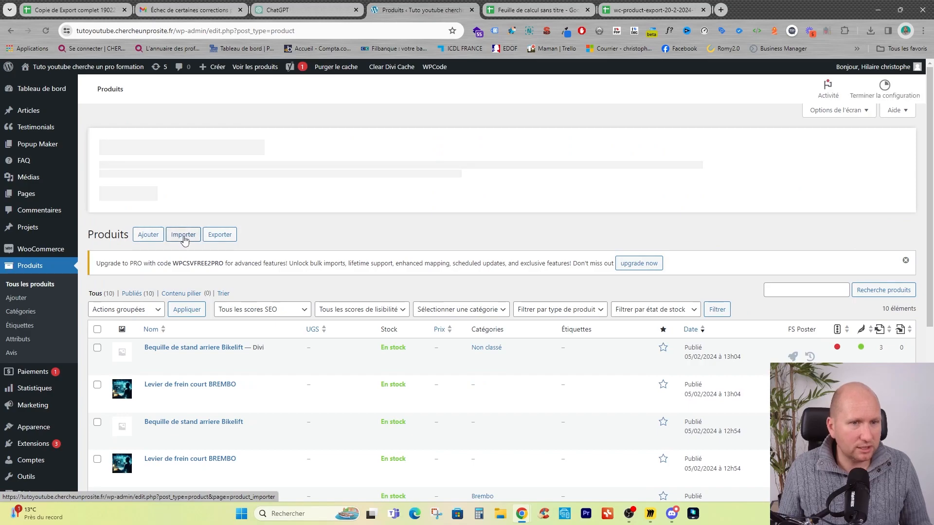
- Try to open the WooCommerce product importer from the products list
left_click(186, 240)
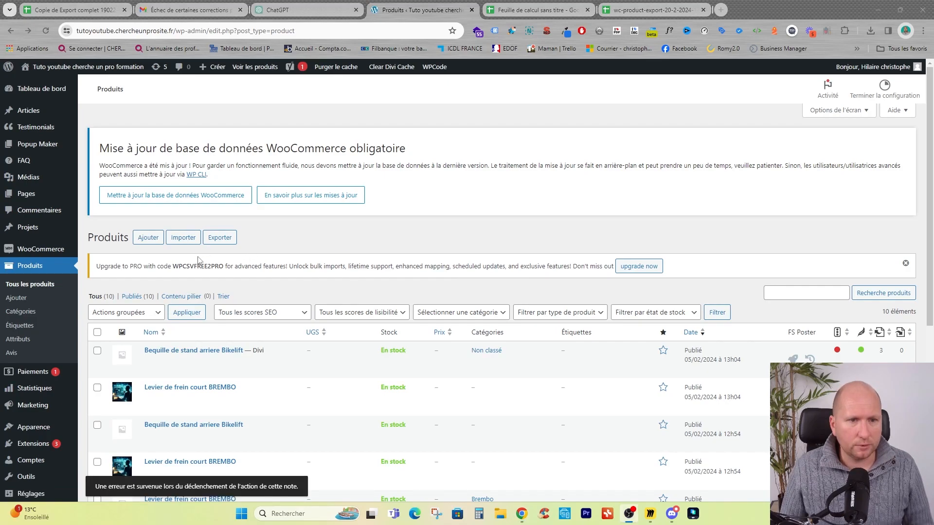
left_click(184, 241)
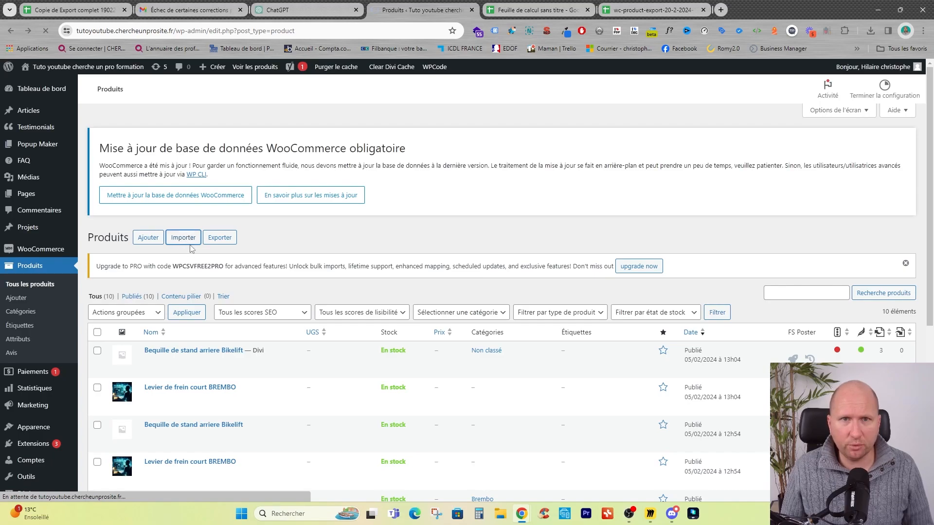
left_click(45, 30)
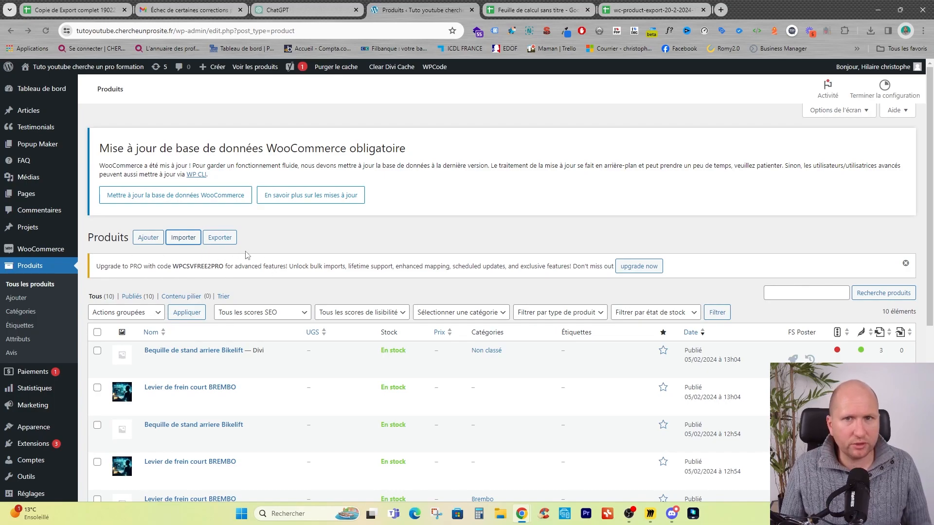
- Check the Année and Pays columns in the wc-product-export sheet, and open the Ultimate CSV Importer Free plugin in WordPress
left_click(653, 12)
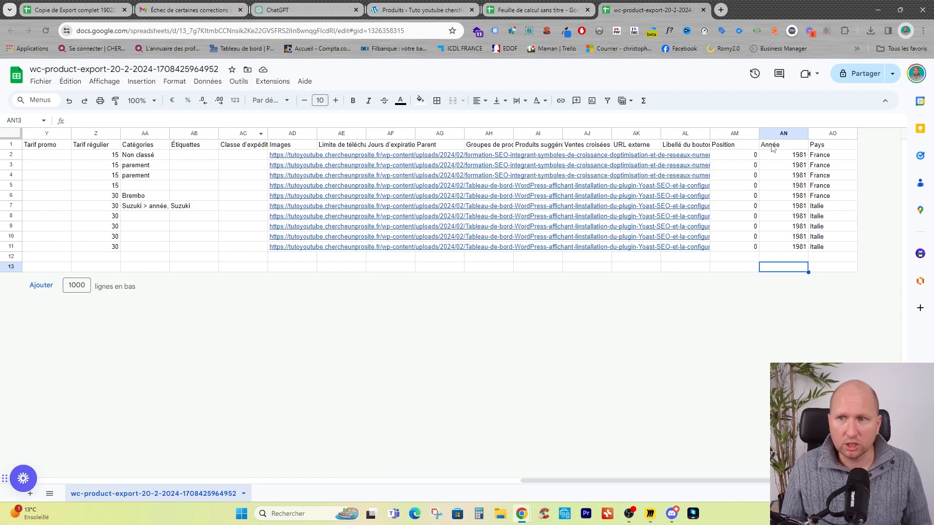
left_click(417, 12)
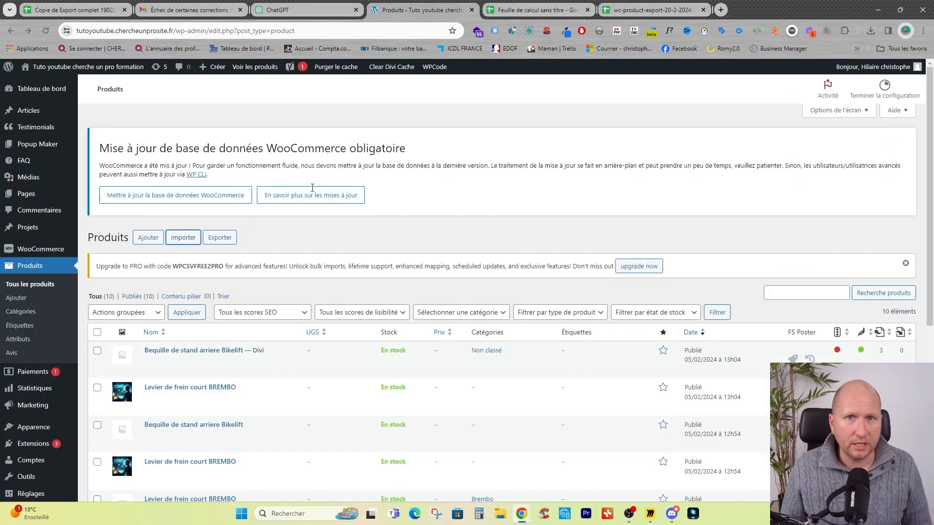
scroll(40, 393, "down", 6)
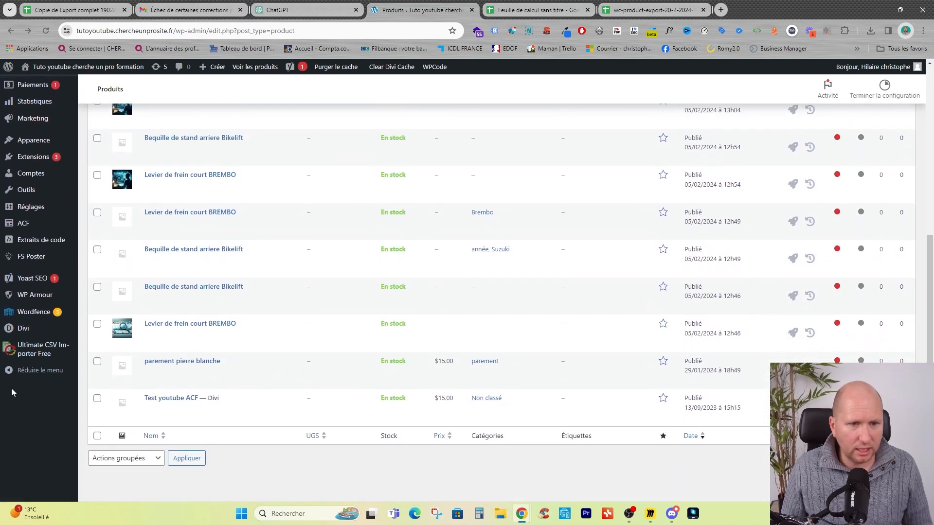
mouse_move(22, 353)
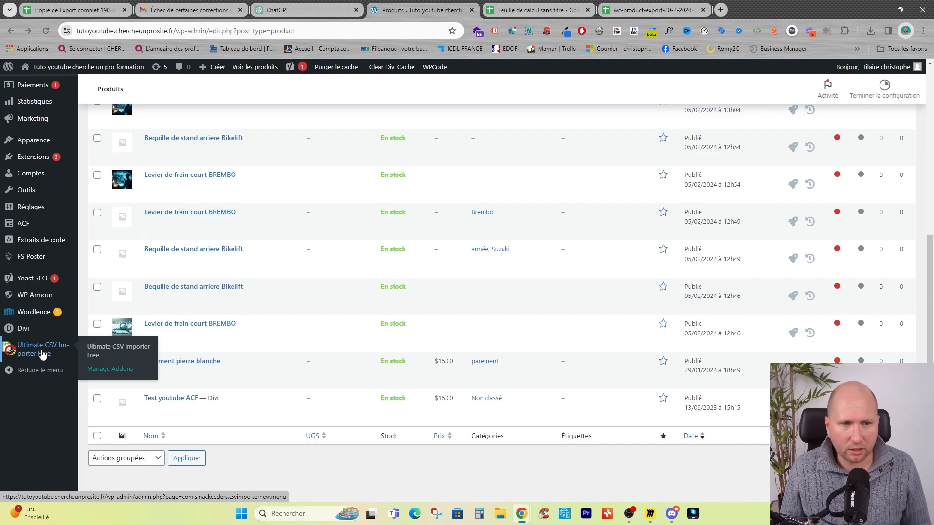
left_click(95, 351)
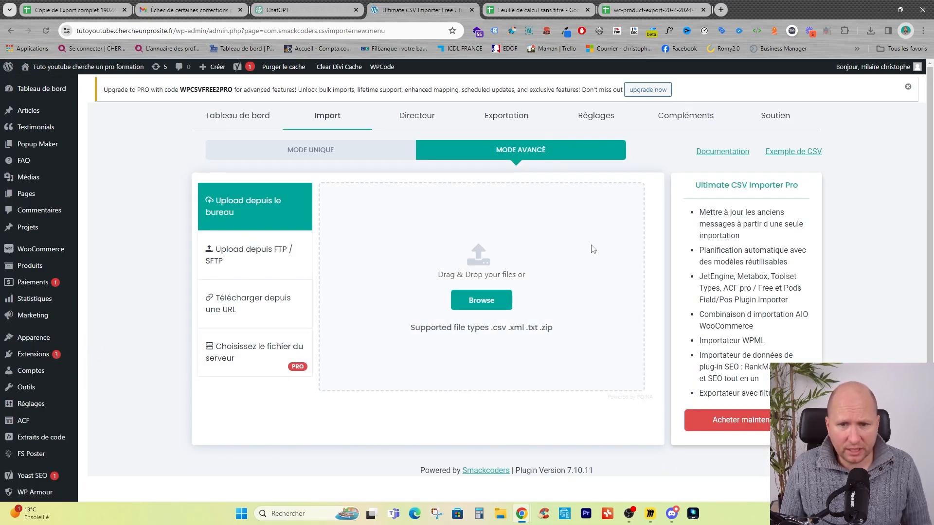
left_click(487, 301)
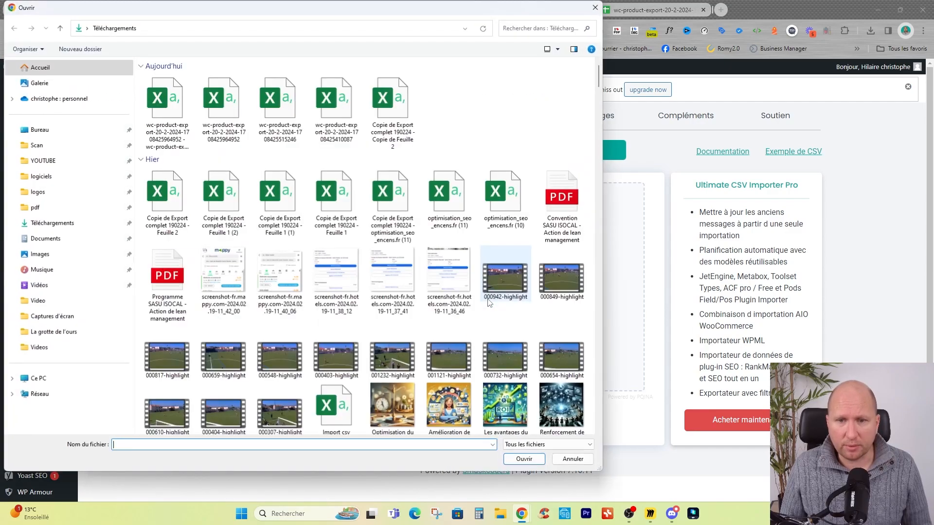
double_click(156, 127)
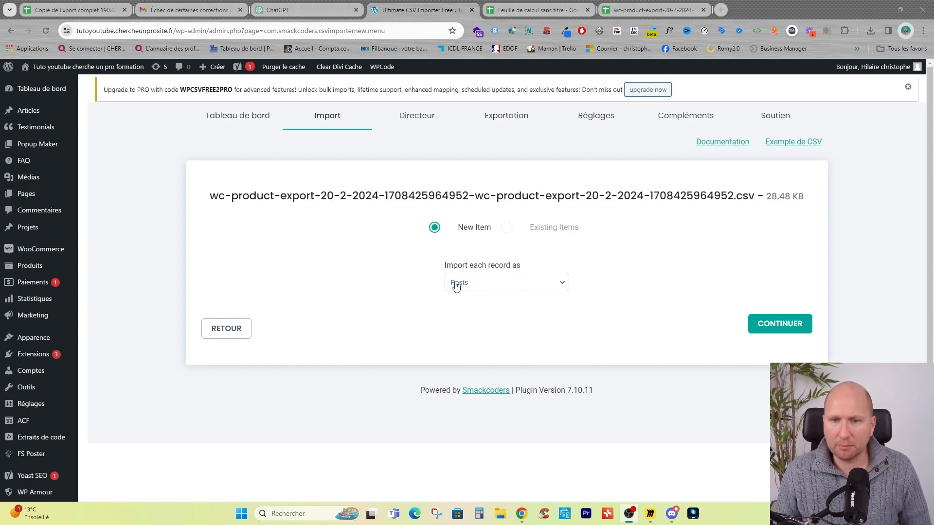
left_click(559, 286)
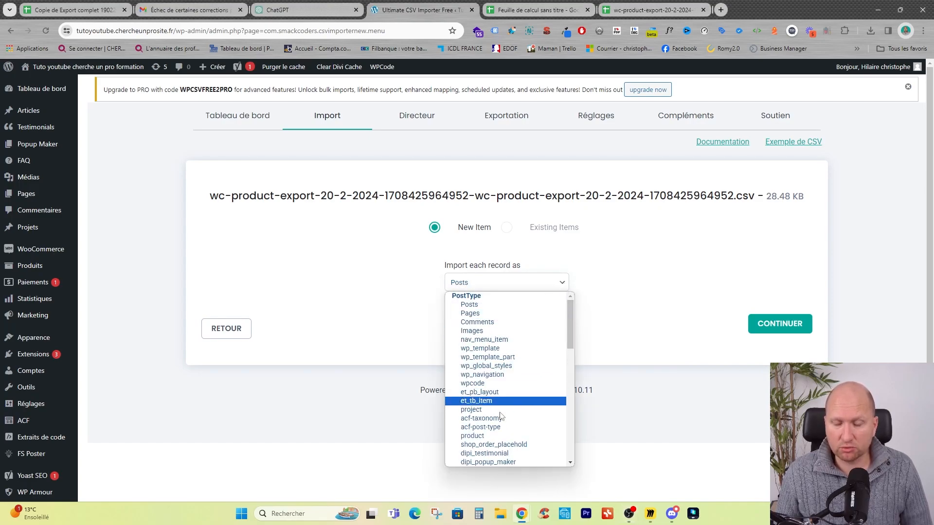
left_click_drag(570, 315, 568, 370)
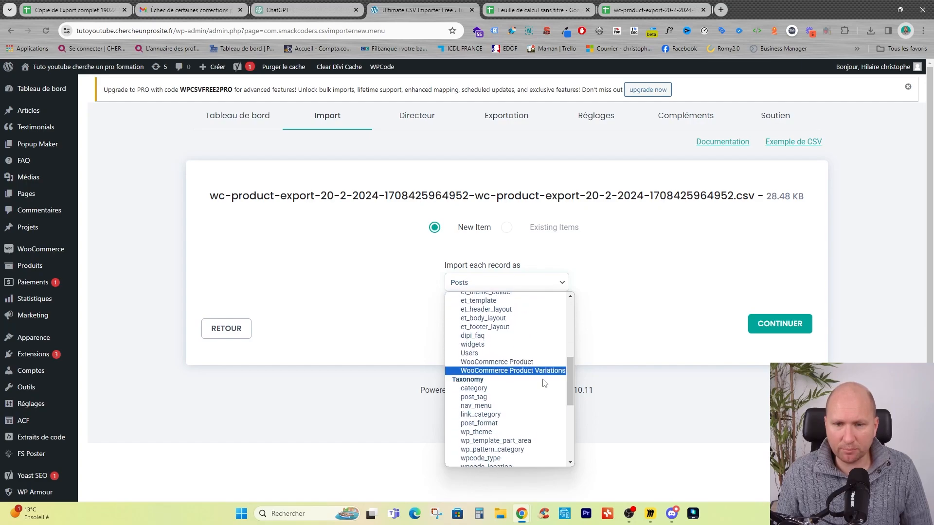
left_click(501, 362)
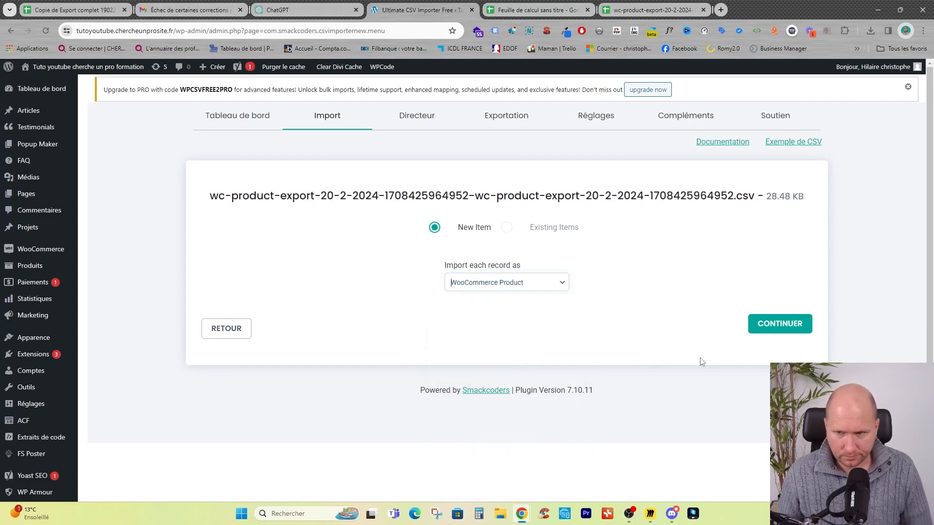
left_click(781, 324)
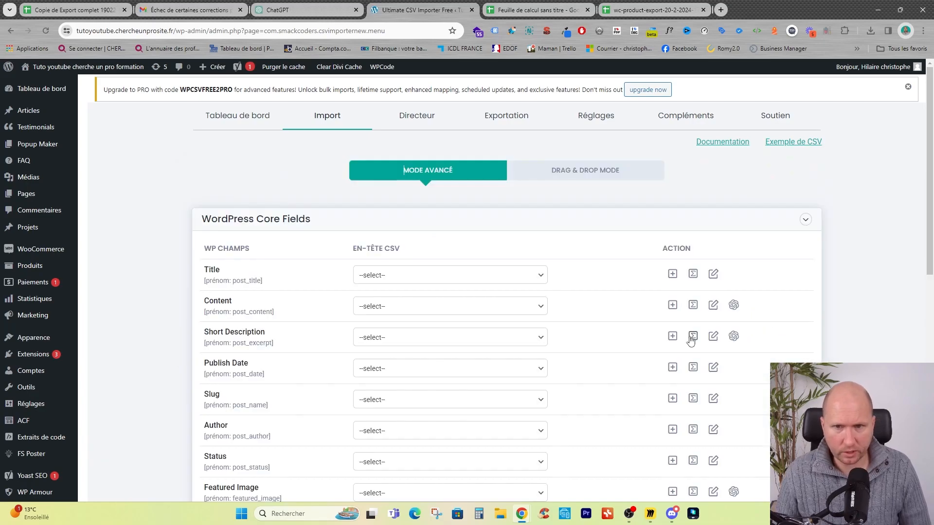
- In the Champs ACF section, map the Année field to the Année CSV header
scroll(558, 333, "down", 7)
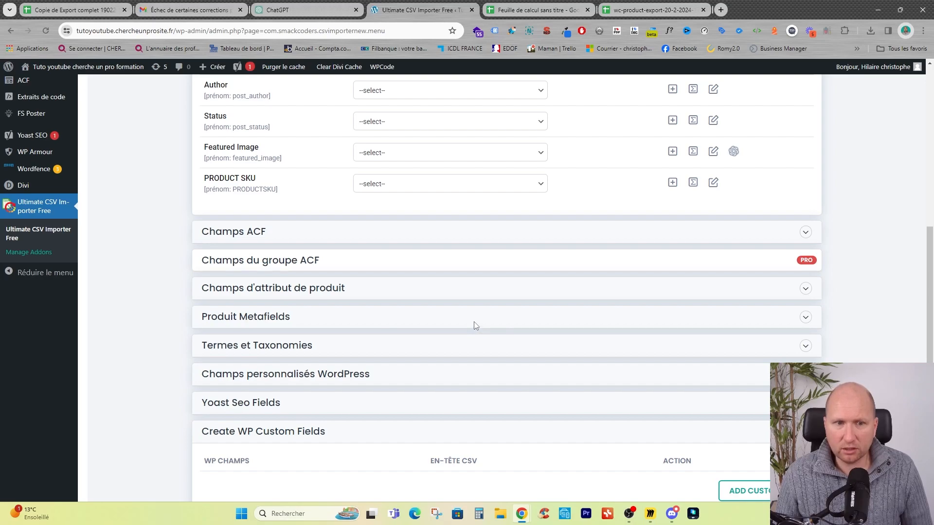
scroll(511, 315, "up", 6)
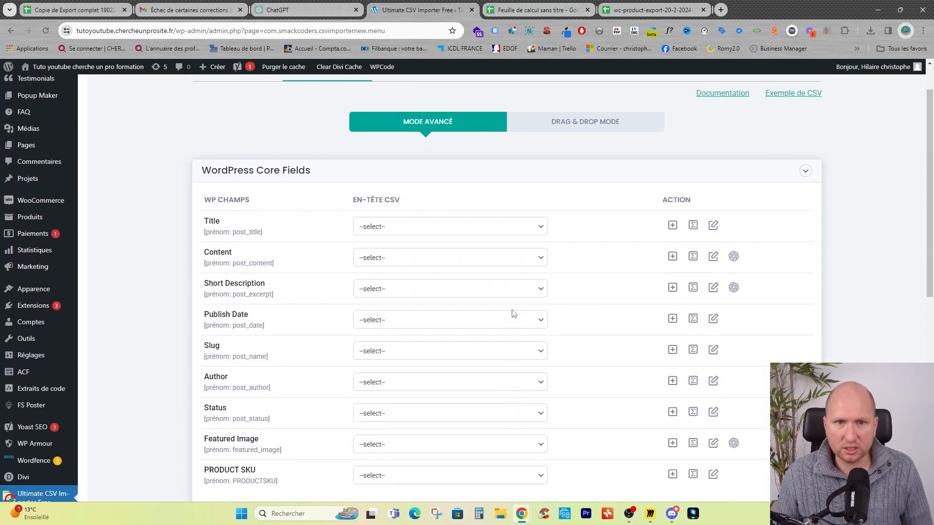
scroll(513, 313, "down", 1)
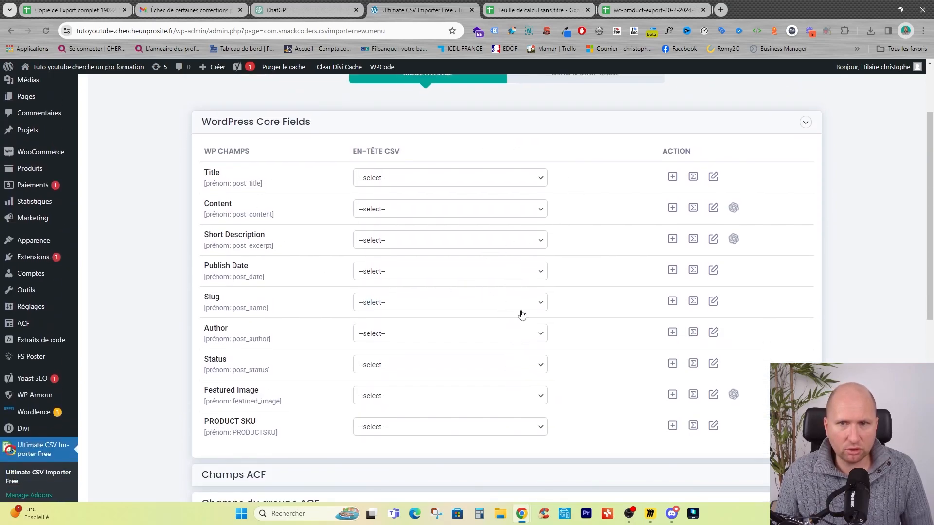
scroll(521, 315, "down", 3)
scroll(521, 316, "down", 3)
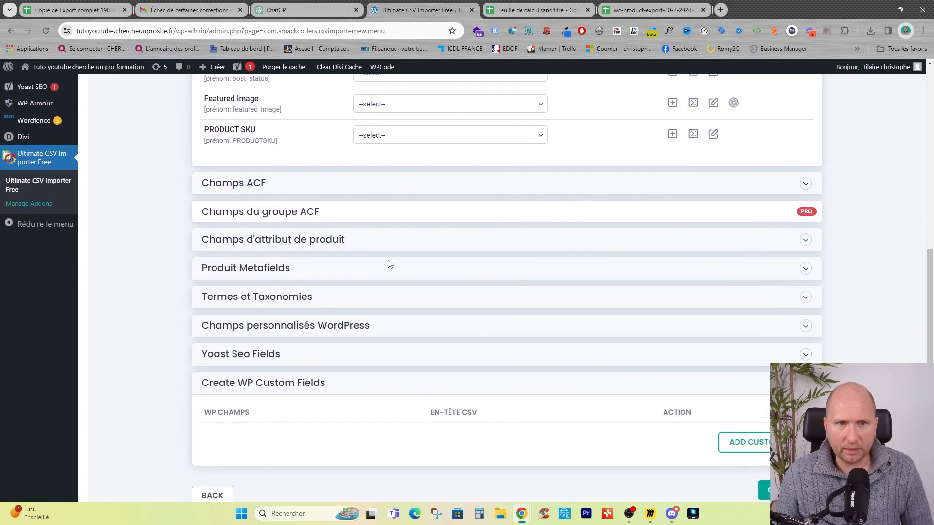
left_click(805, 183)
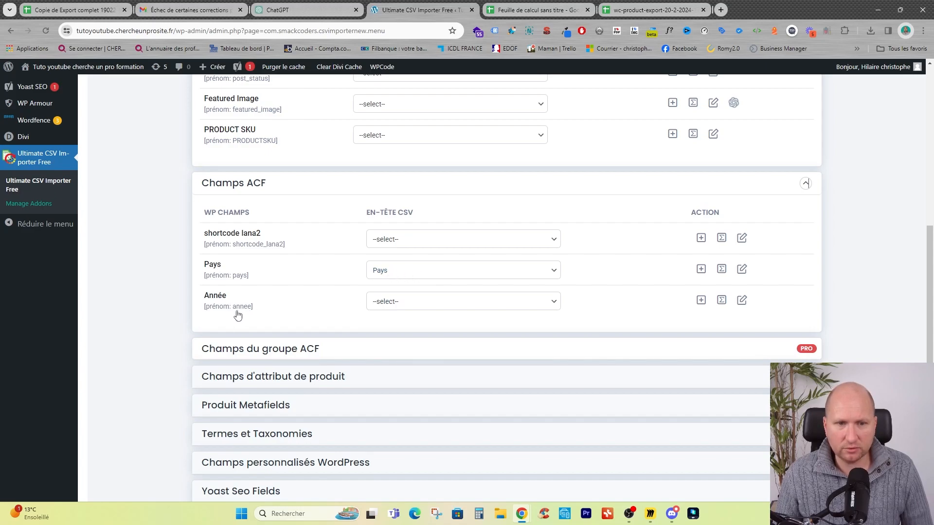
left_click(555, 303)
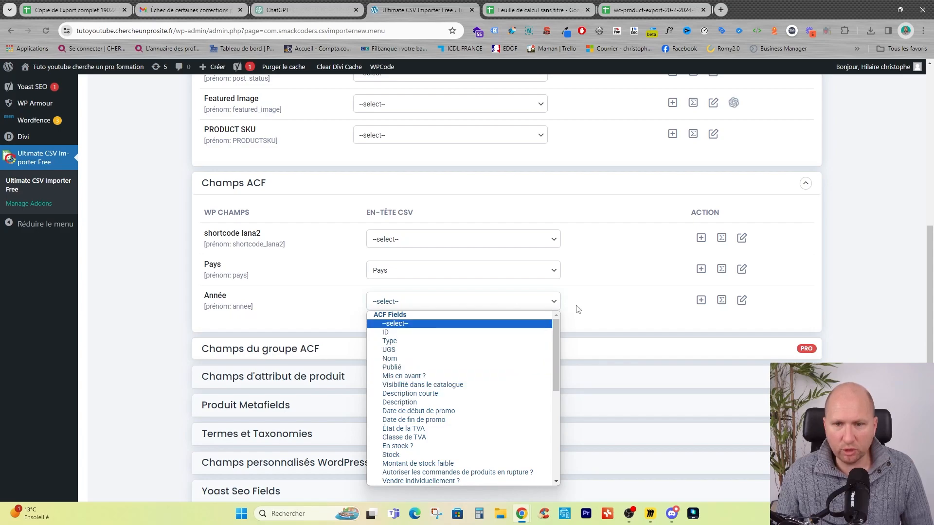
left_click_drag(557, 324, 557, 411)
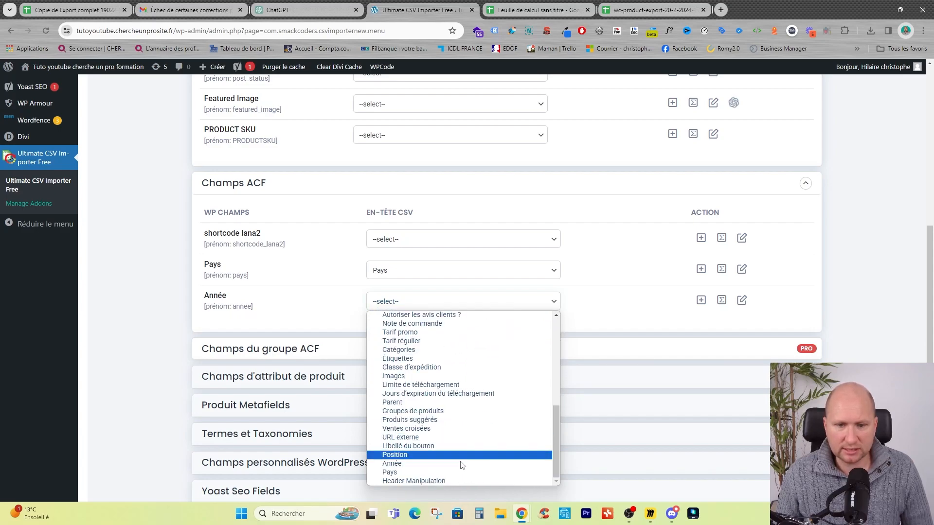
left_click(403, 466)
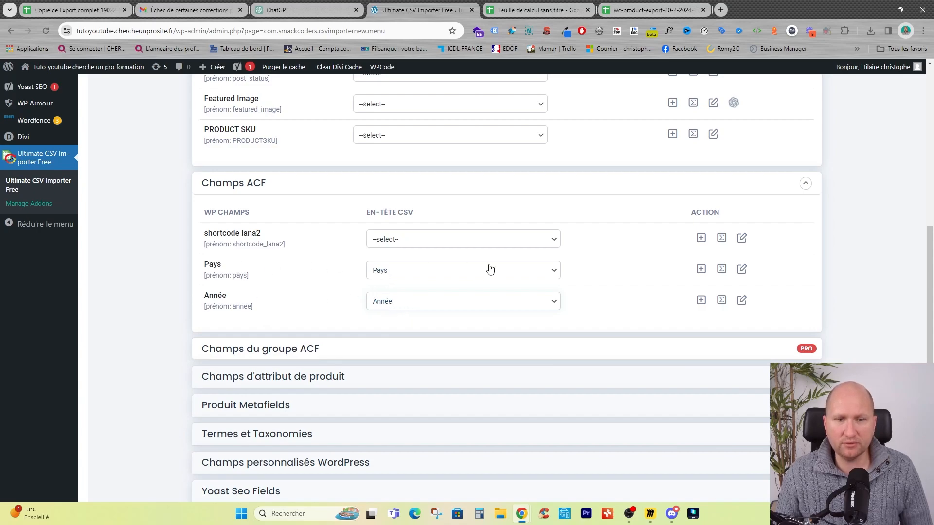
- In Produit Metafields, map Visibility to Visibilité dans le catalogue and Product Type to Type
left_click(401, 381)
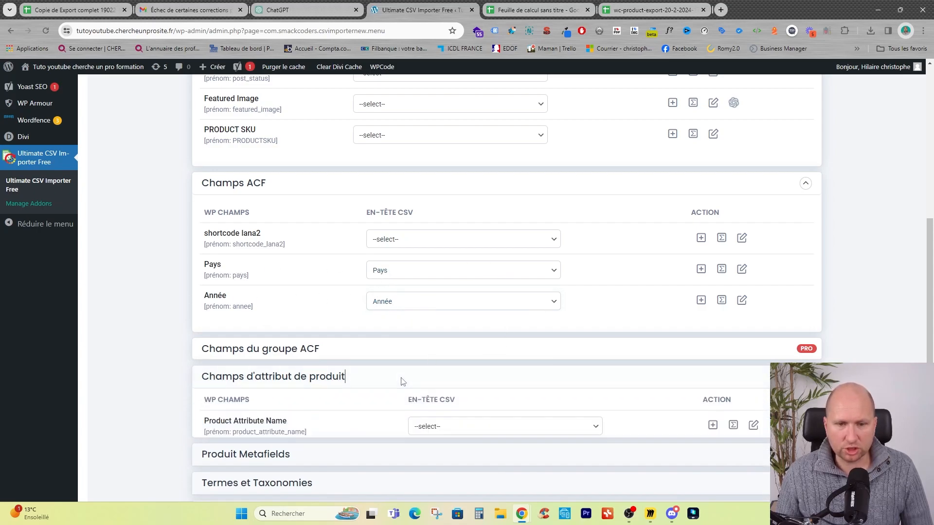
scroll(504, 360, "down", 5)
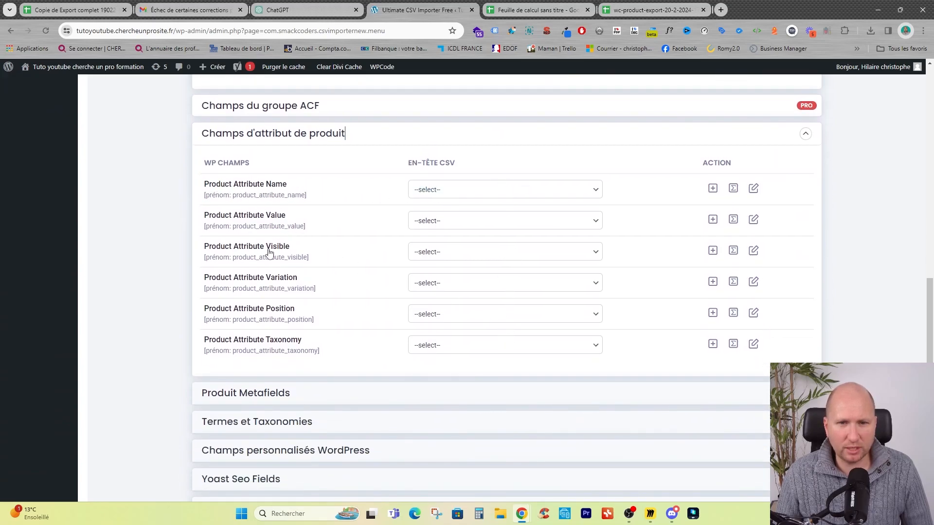
scroll(475, 291, "down", 2)
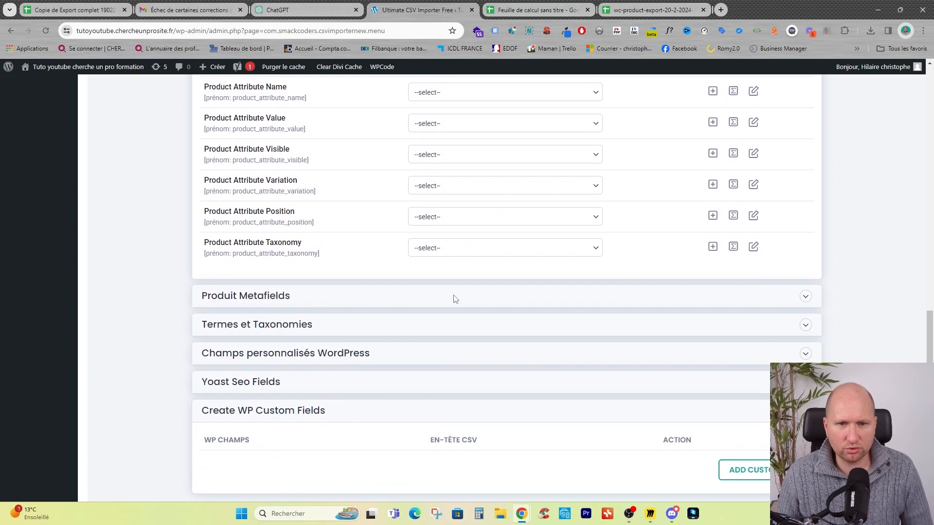
left_click(455, 299)
scroll(372, 290, "down", 3)
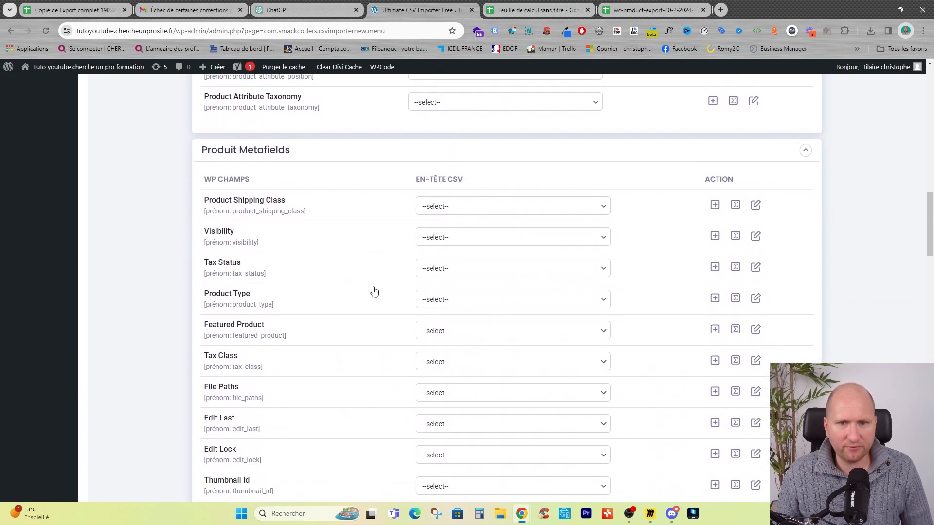
left_click(603, 238)
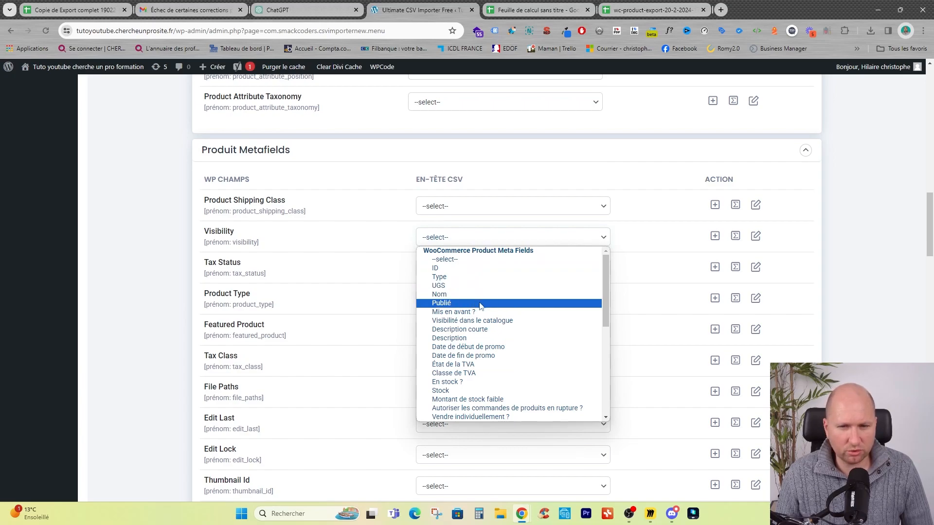
left_click(466, 321)
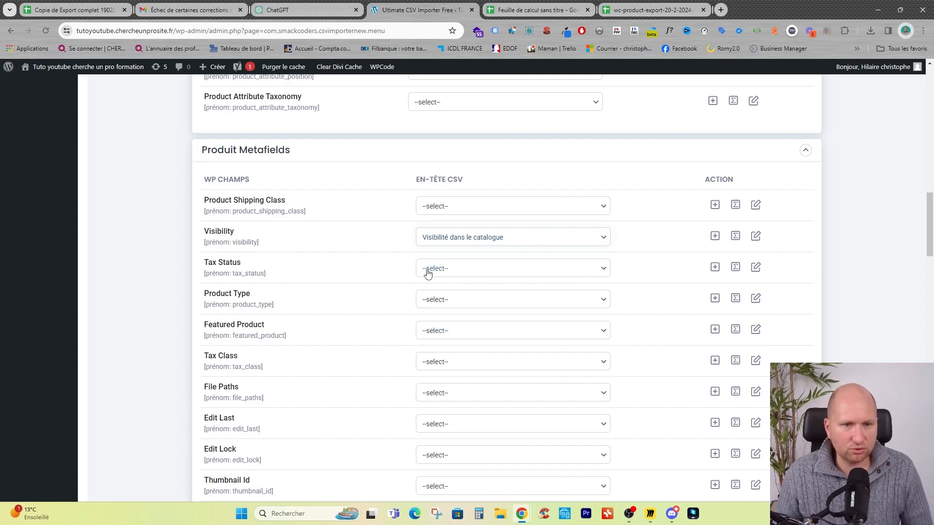
left_click(534, 306)
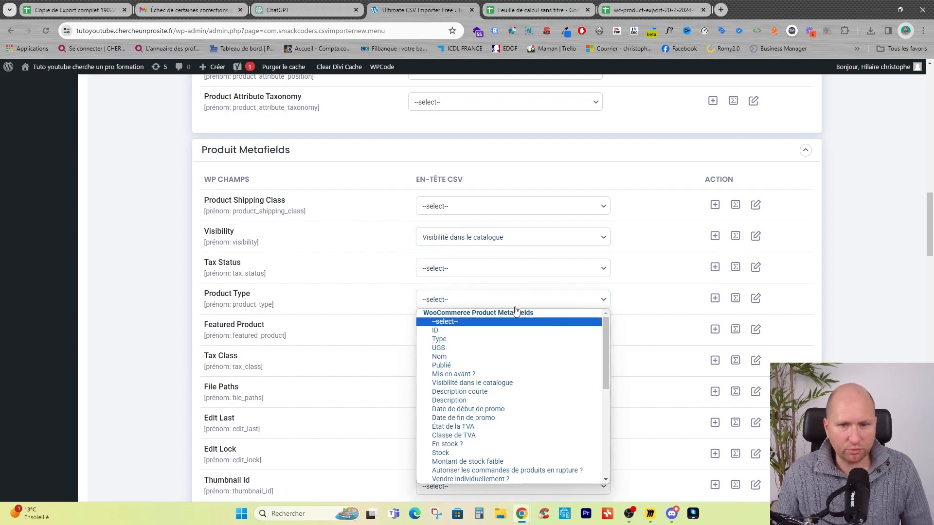
left_click(450, 343)
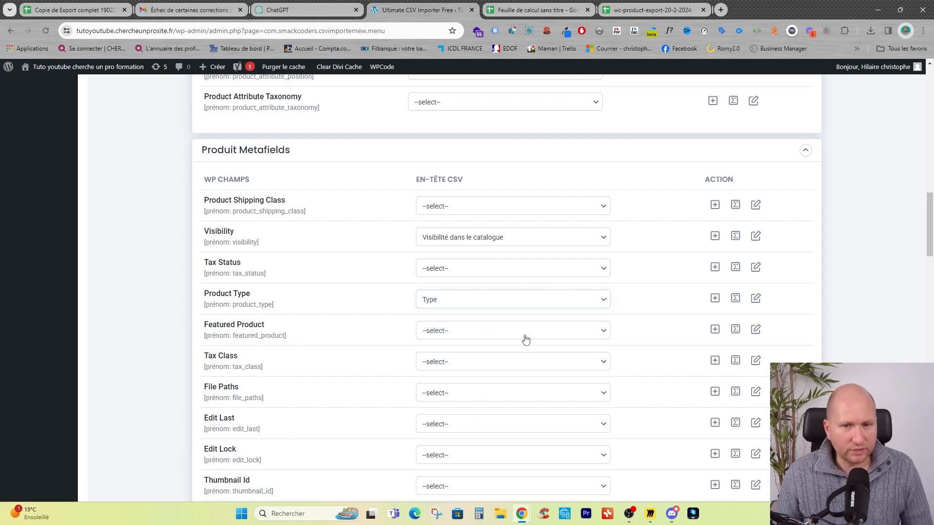
- Examine the remaining product metafields, from Featured Product through the stock and price fields
scroll(501, 380, "down", 2)
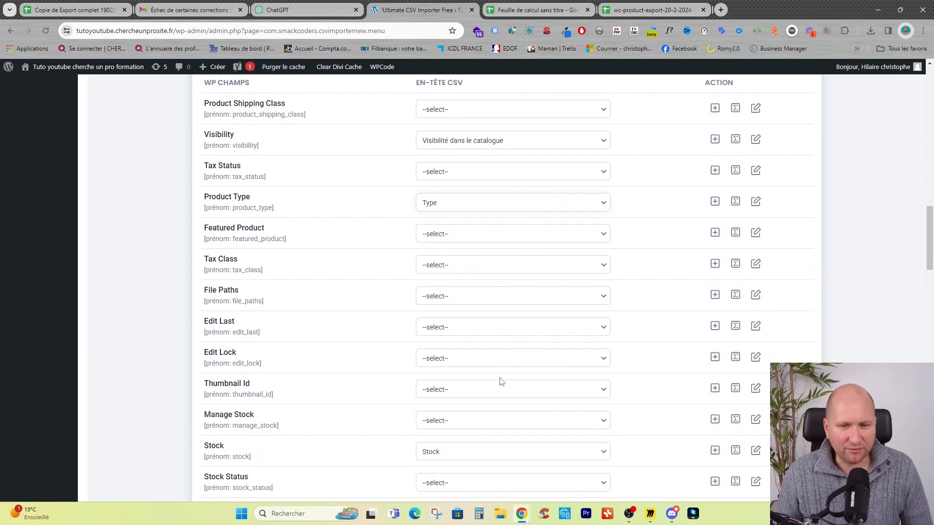
scroll(508, 291, "down", 1)
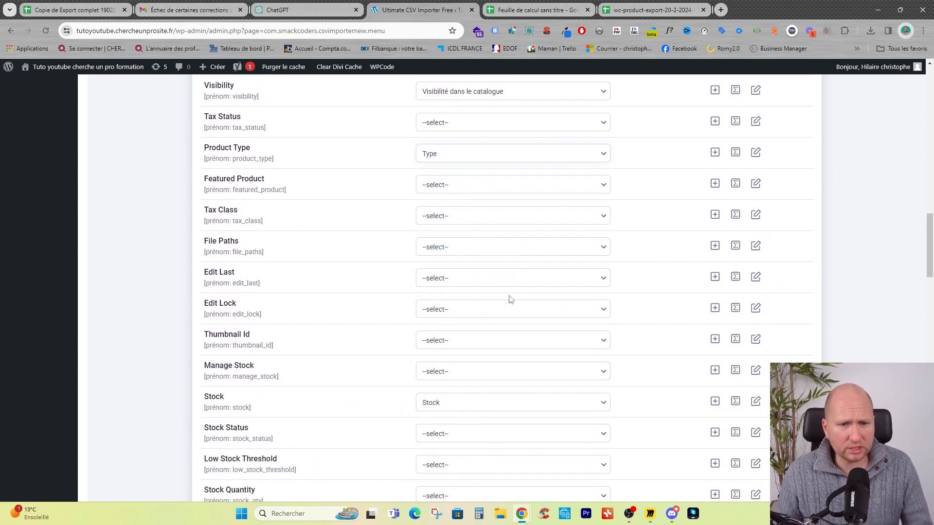
scroll(510, 299, "down", 2)
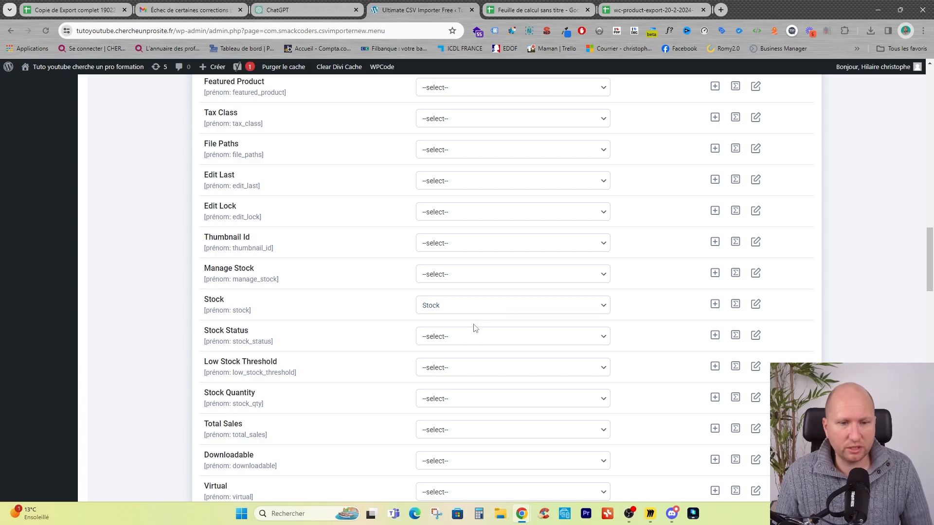
scroll(475, 328, "down", 2)
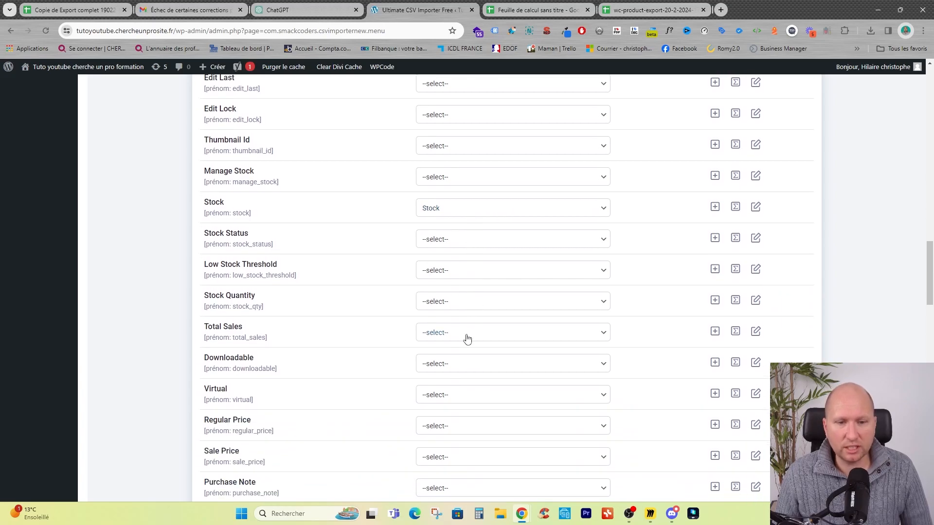
scroll(466, 338, "down", 2)
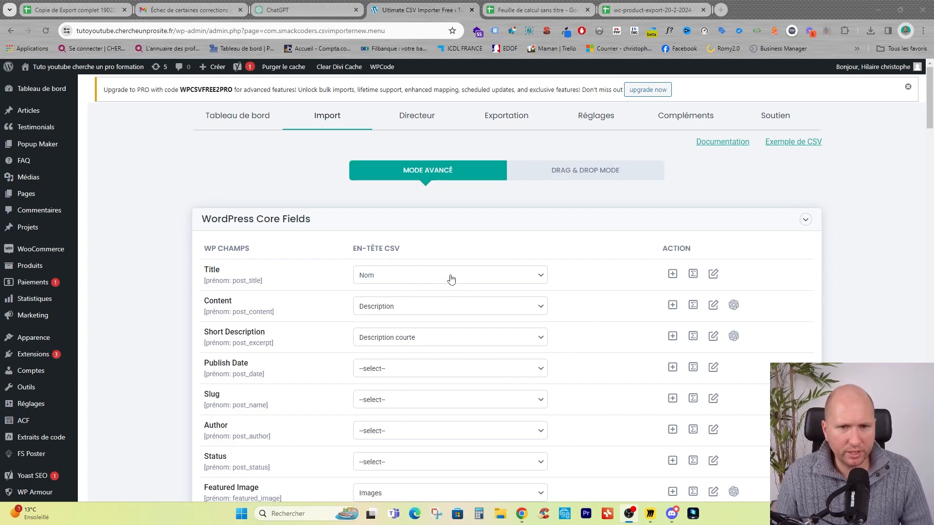
- Review the field mappings under WordPress Core Fields and Champs ACF, and collapse the Champs d'attribut de produit section
scroll(537, 352, "down", 4)
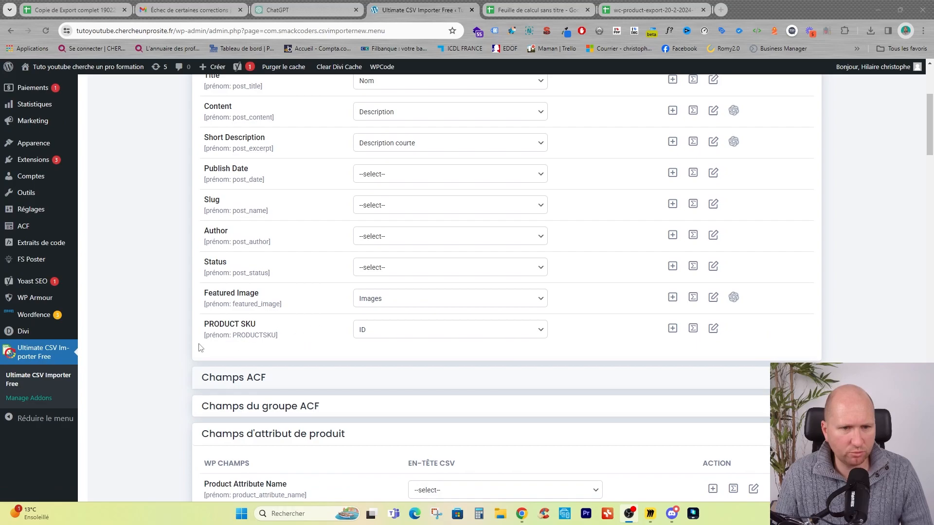
scroll(581, 353, "down", 2)
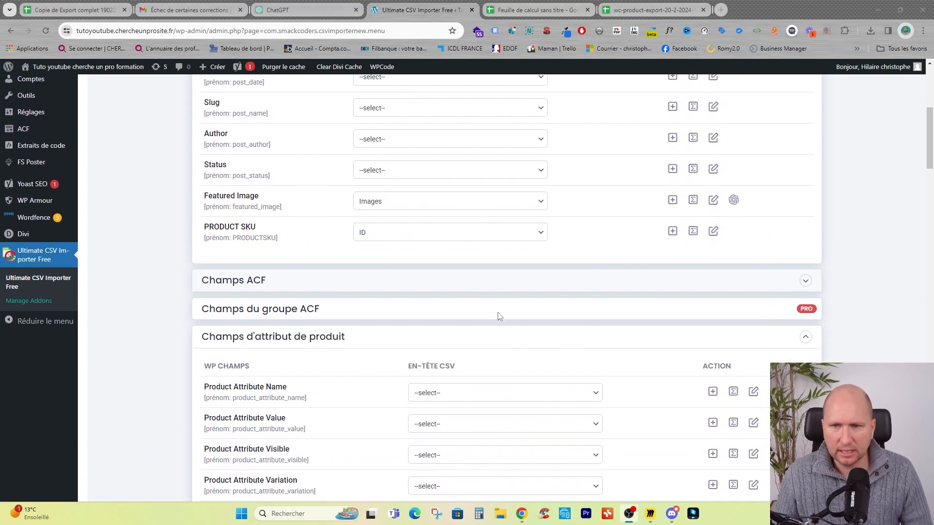
left_click(484, 288)
scroll(398, 298, "down", 2)
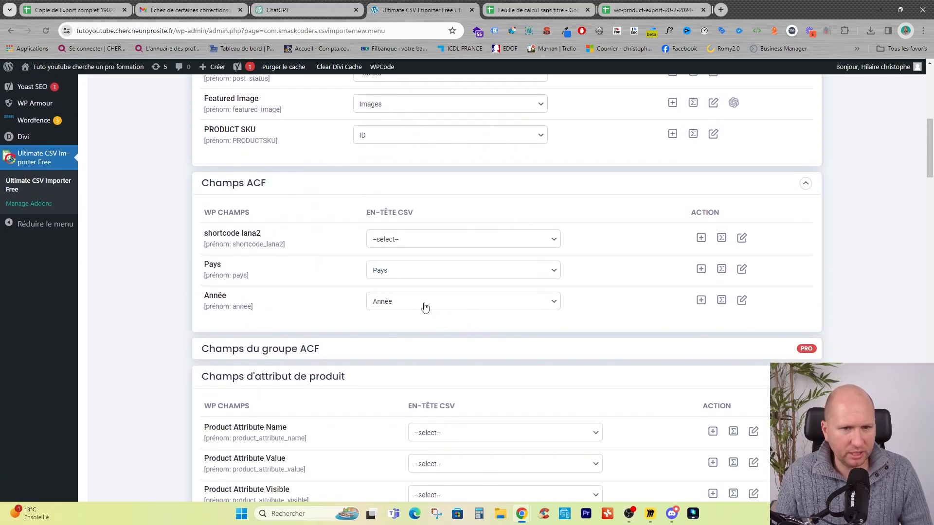
scroll(486, 324, "down", 3)
left_click(340, 230)
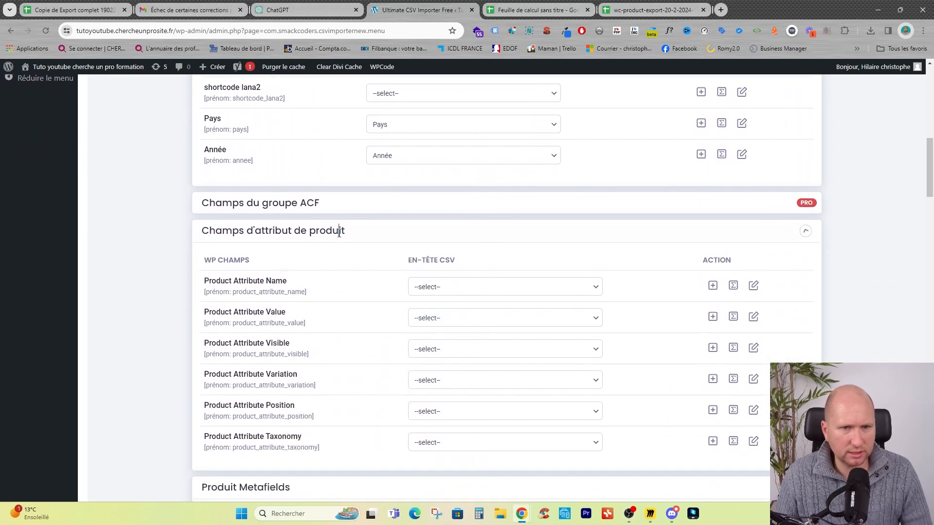
scroll(412, 316, "down", 2)
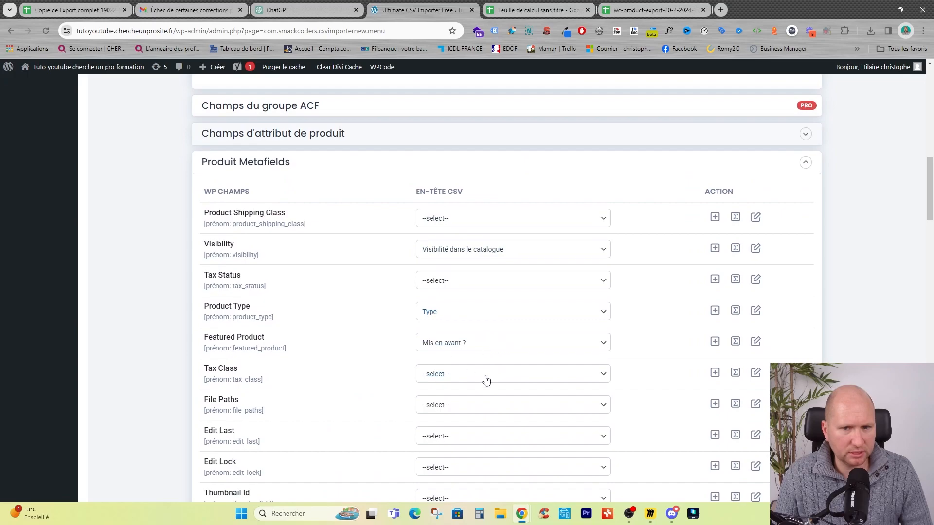
- In Termes et Taxonomies, map the product_cat field to the Catégories CSV header
scroll(516, 291, "down", 12)
scroll(517, 291, "down", 16)
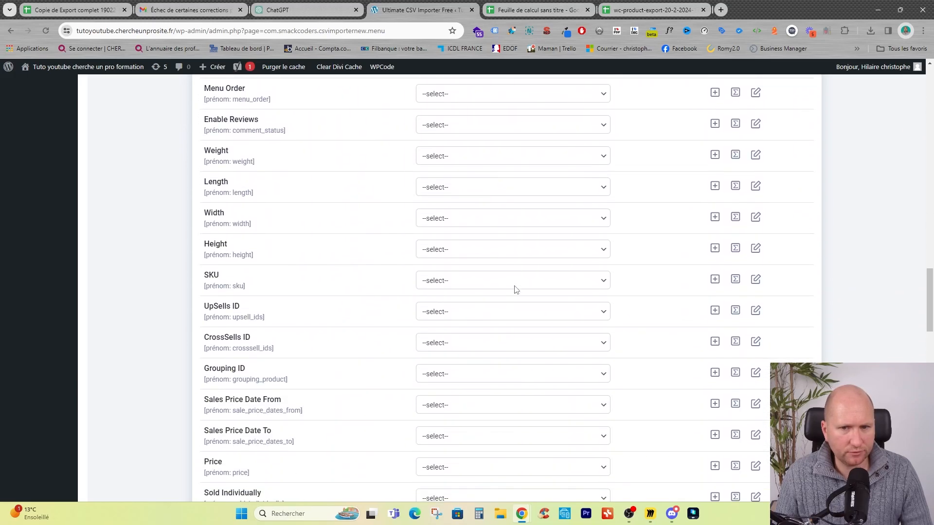
scroll(518, 294, "down", 4)
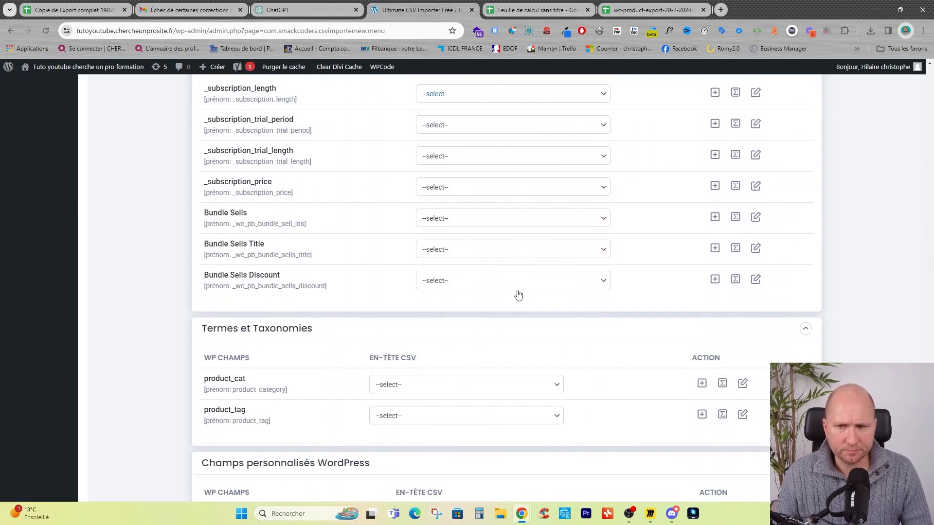
scroll(559, 319, "down", 2)
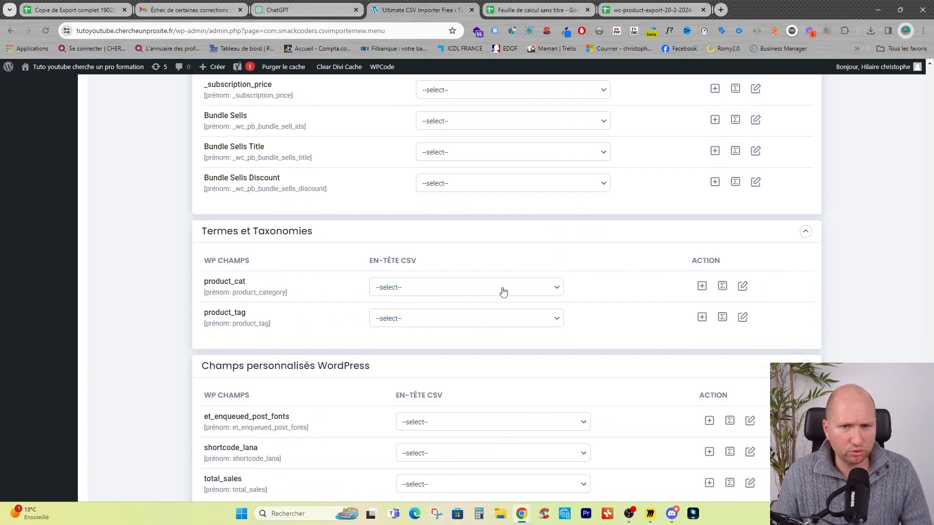
left_click(554, 291)
scroll(490, 379, "down", 4)
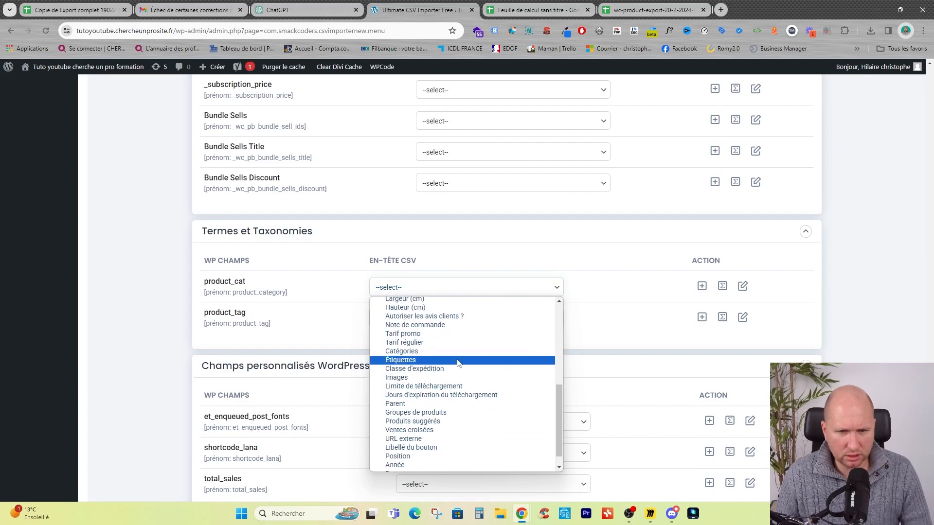
left_click(425, 352)
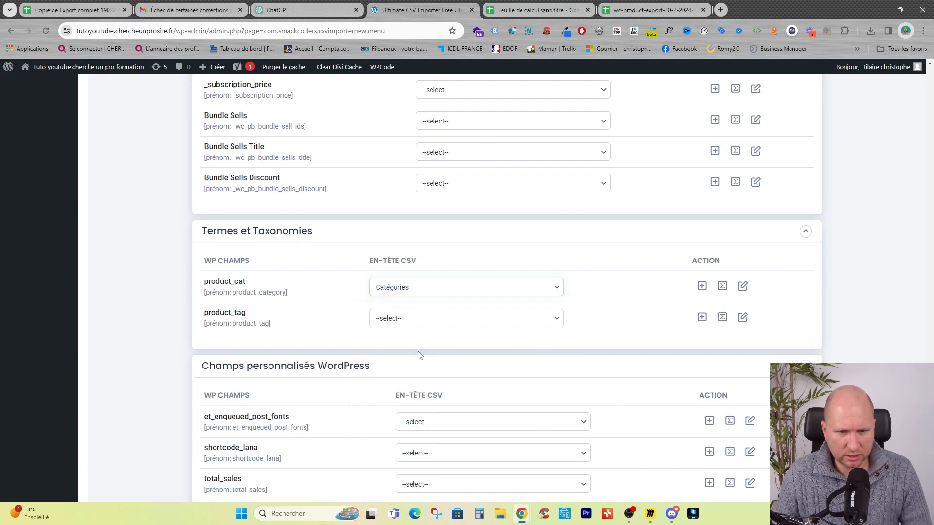
- Map the product_tag taxonomy field to the Étiquettes CSV header
left_click(526, 323)
scroll(444, 290, "down", 4)
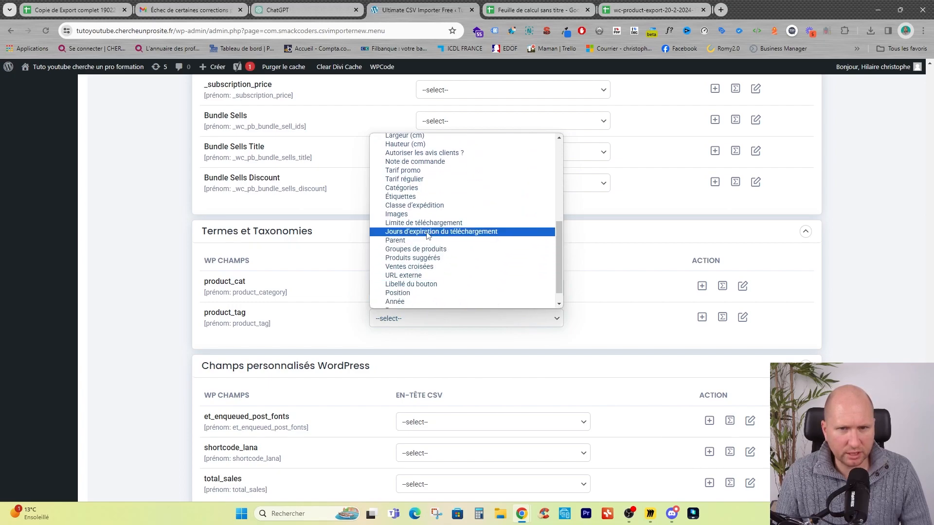
scroll(443, 241, "down", 1)
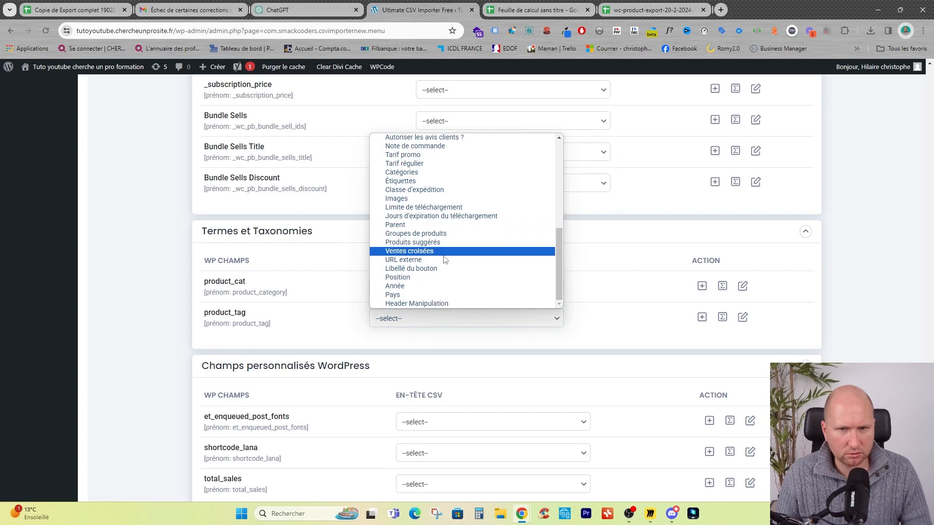
scroll(444, 258, "up", 3)
left_click(411, 280)
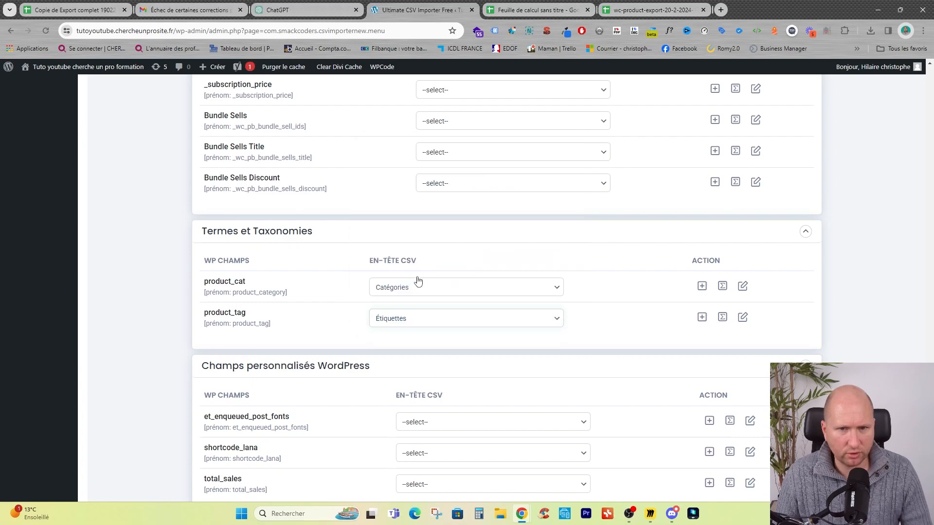
- Accept the field mapping and continue past Gestion des médias to the import configuration, leaving the external image download off
scroll(598, 384, "down", 5)
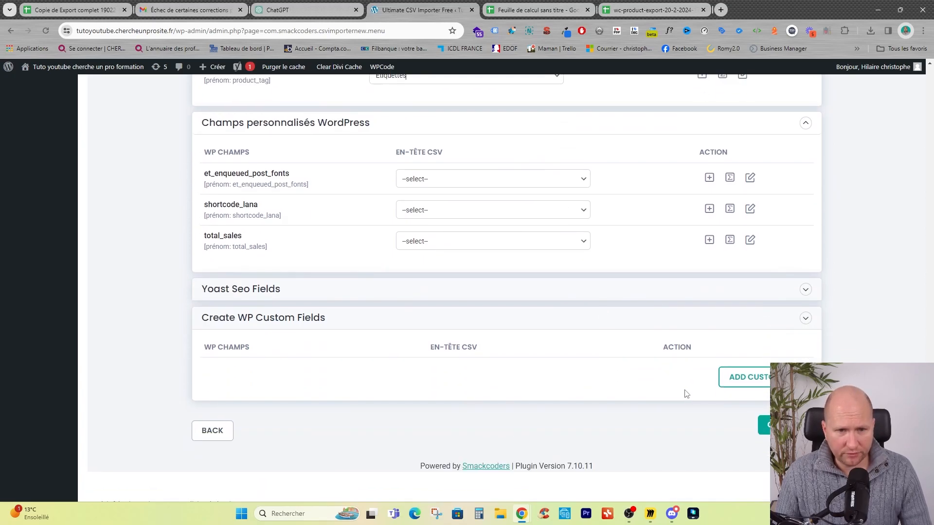
left_click(764, 424)
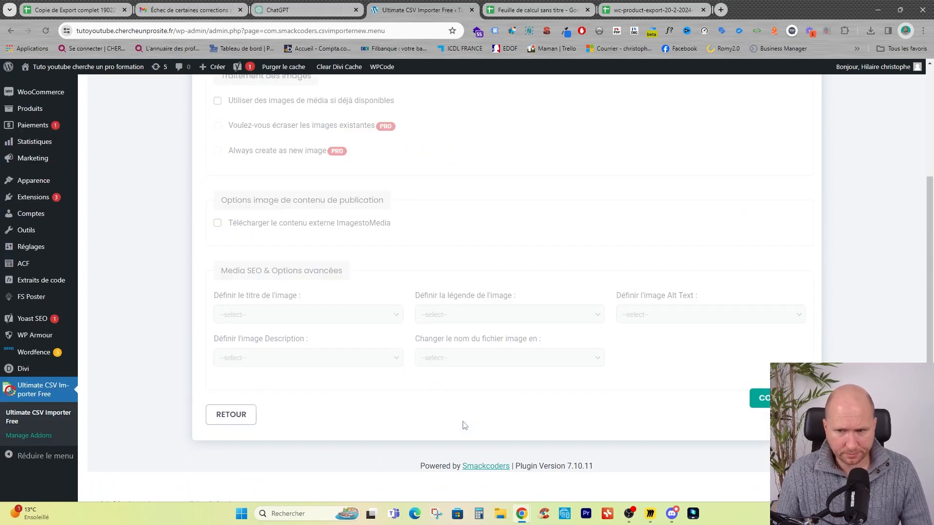
scroll(466, 305, "up", 3)
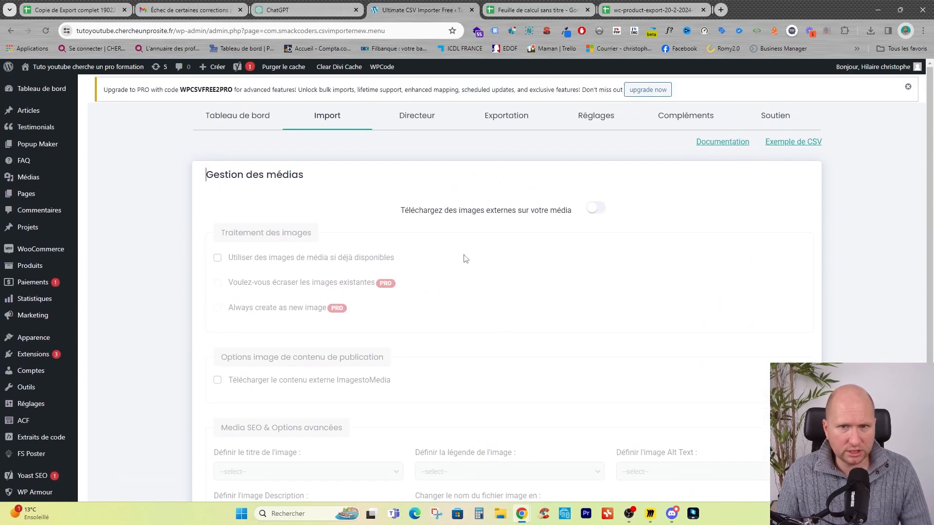
scroll(527, 323, "down", 3)
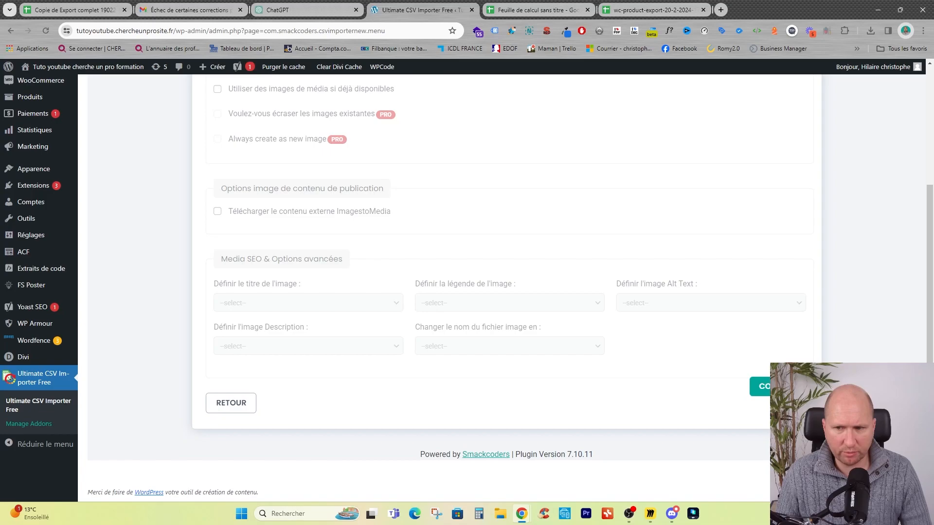
left_click(759, 387)
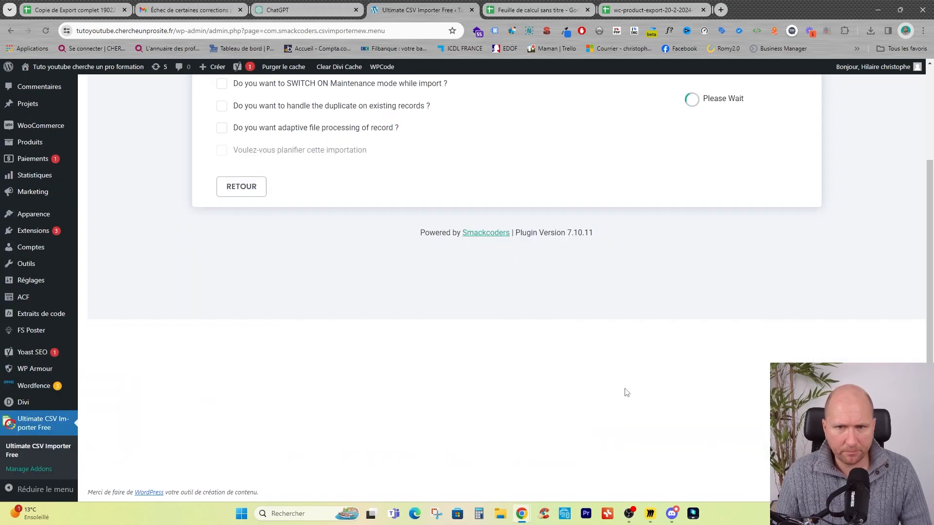
scroll(467, 311, "up", 3)
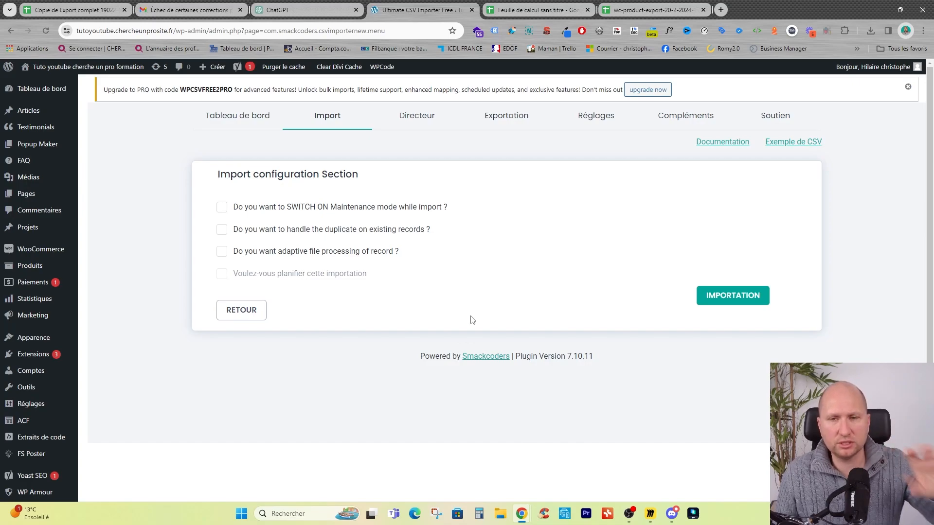
left_click(221, 230)
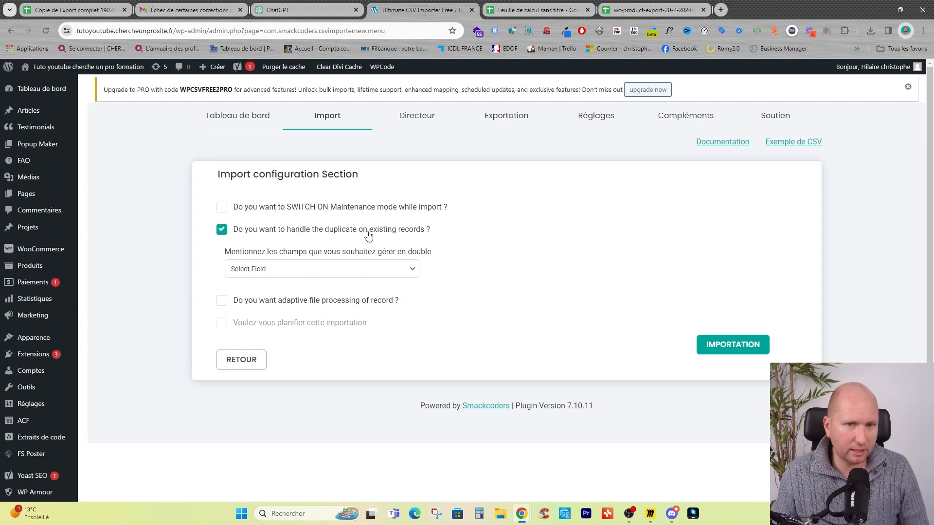
left_click(308, 272)
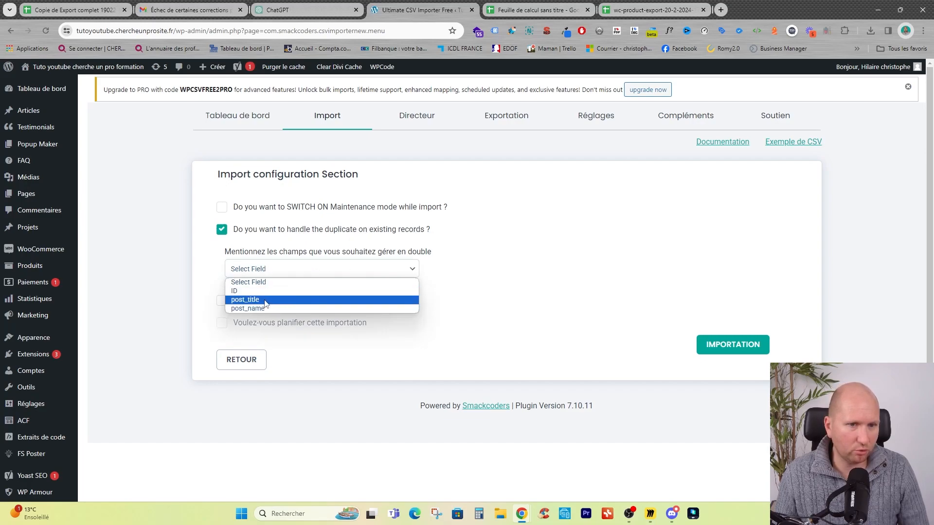
left_click(487, 282)
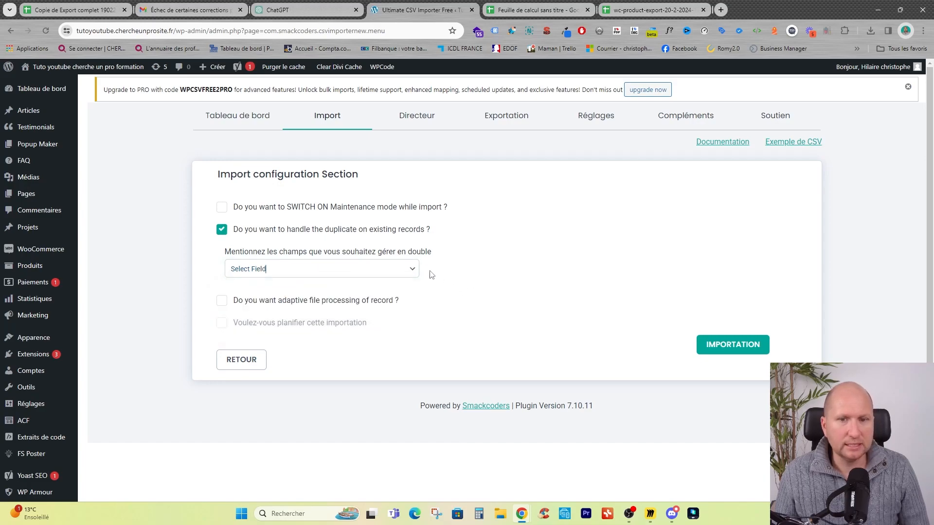
left_click(221, 229)
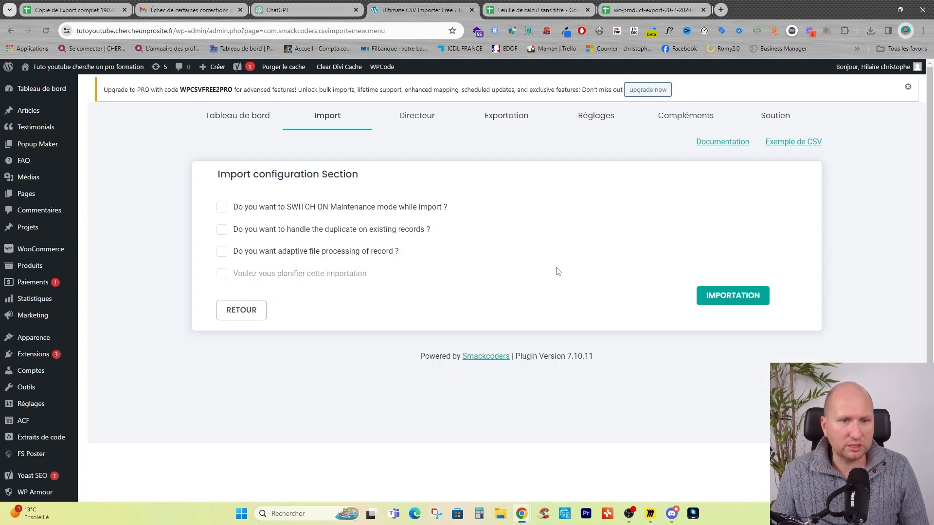
- Run the import without any extra configuration options and close the completed import report
left_click(734, 298)
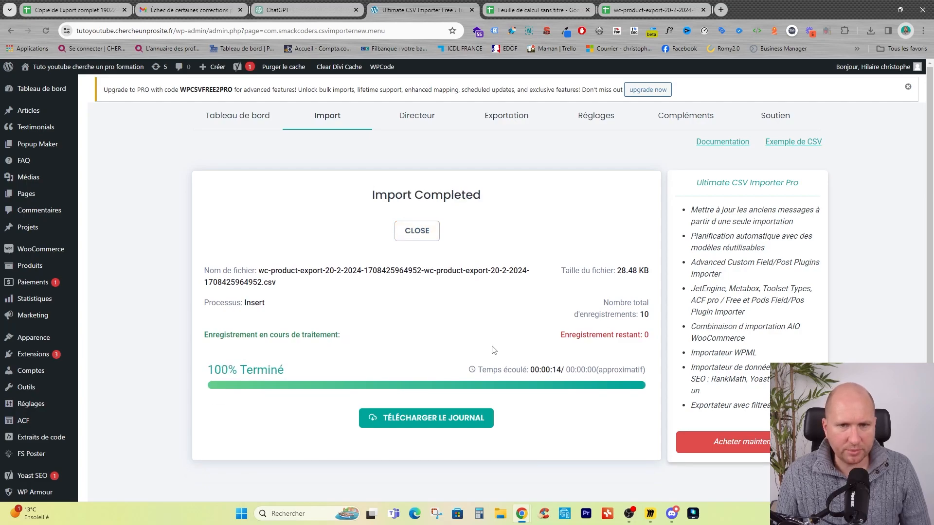
left_click(416, 235)
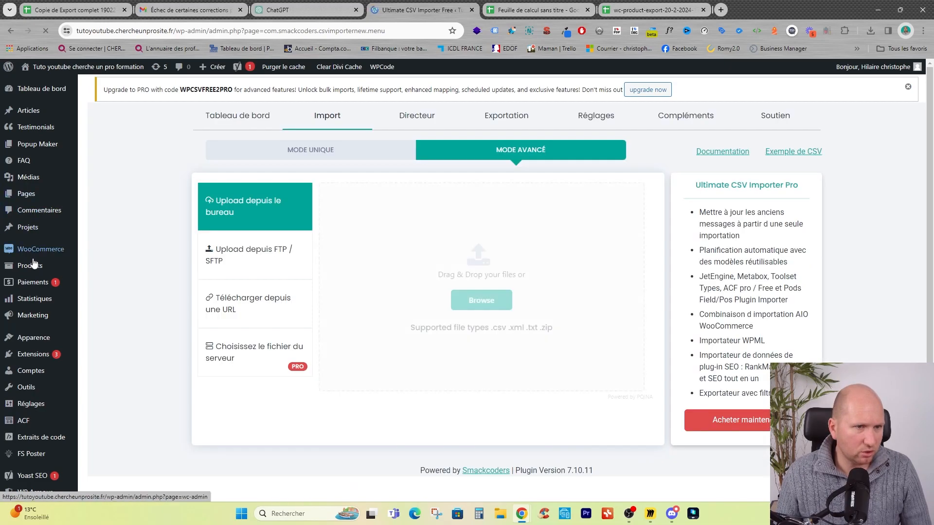
- Open the list of all WooCommerce products and review the imported entries' images, SKUs, prices and categories
mouse_move(30, 266)
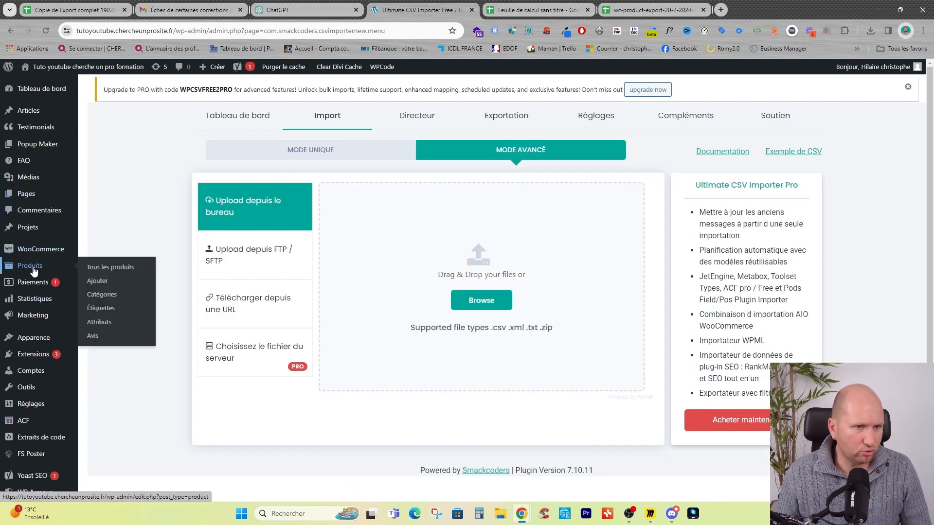
left_click(104, 268)
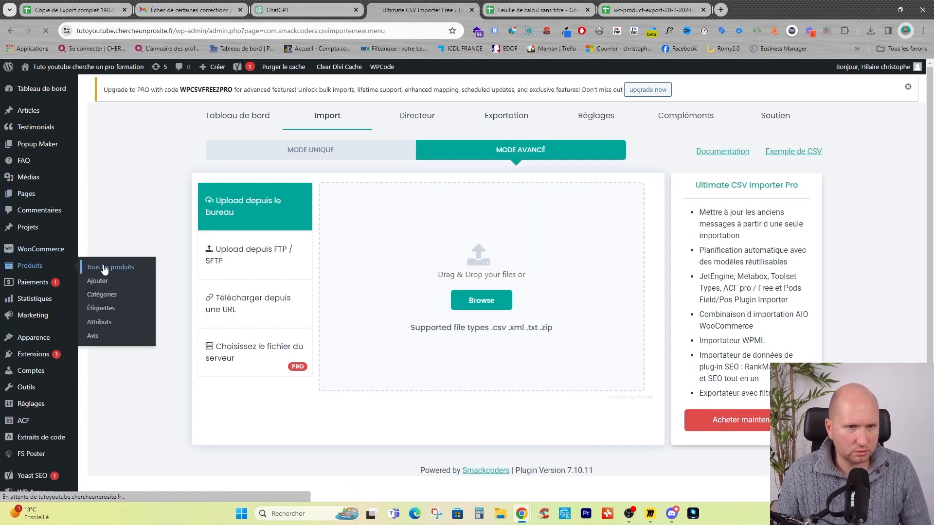
scroll(200, 345, "down", 3)
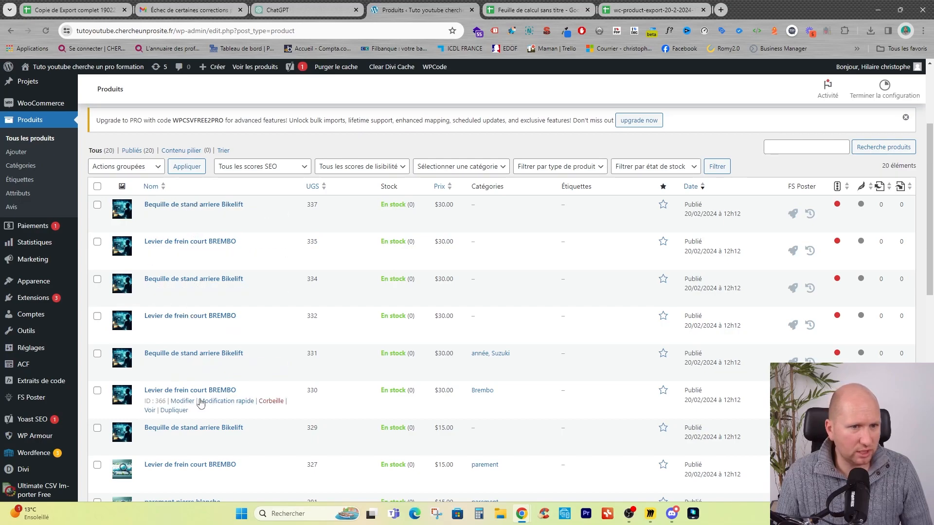
scroll(127, 433, "down", 1)
scroll(128, 434, "down", 5)
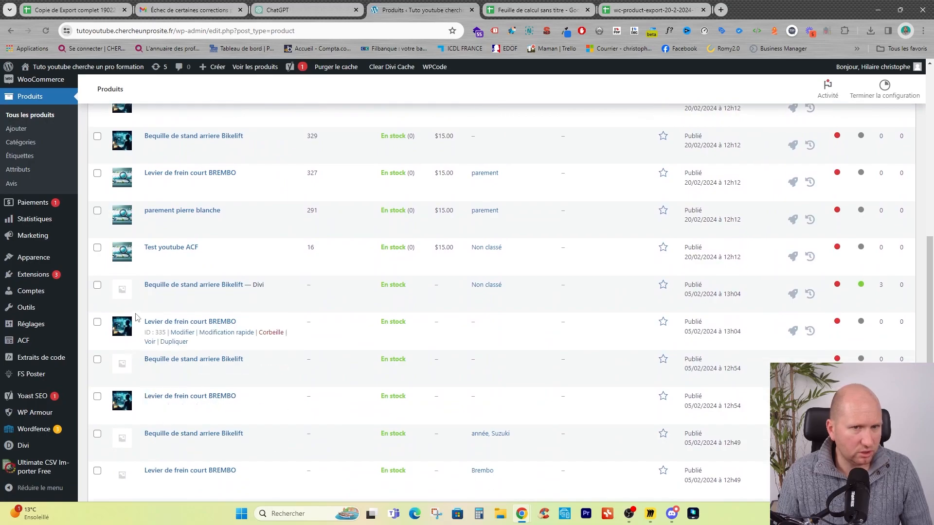
scroll(180, 370, "up", 3)
scroll(122, 227, "up", 2)
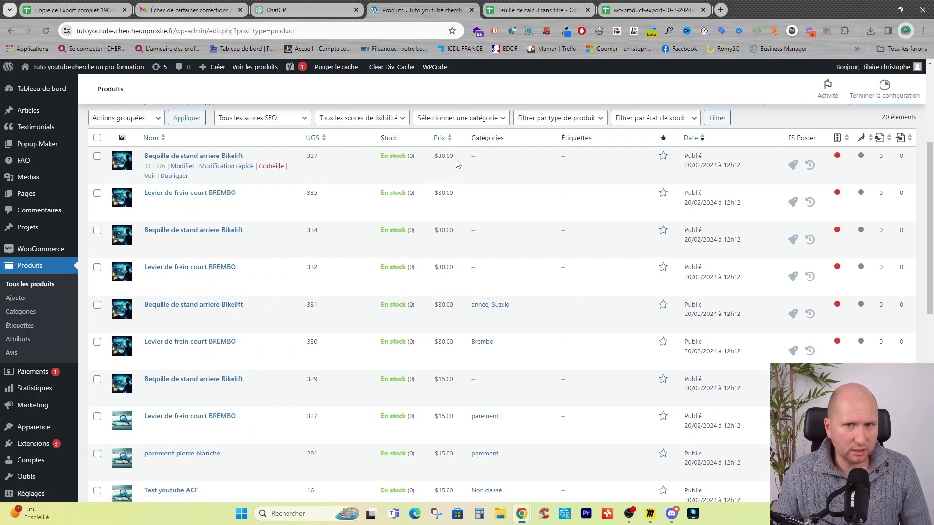
- Check the Année and Pays columns in the export spreadsheet, and inspect which columns the WooCommerce product list's screen options offer
left_click(651, 9)
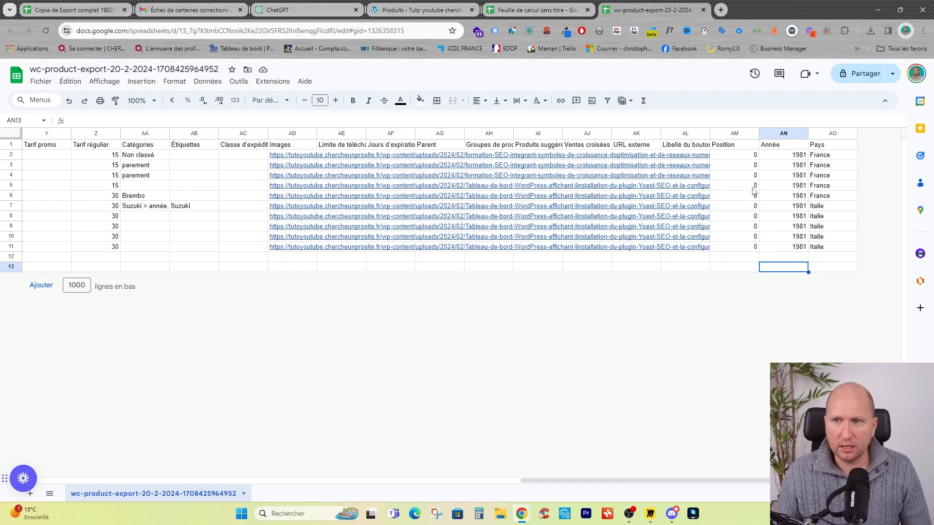
left_click(437, 11)
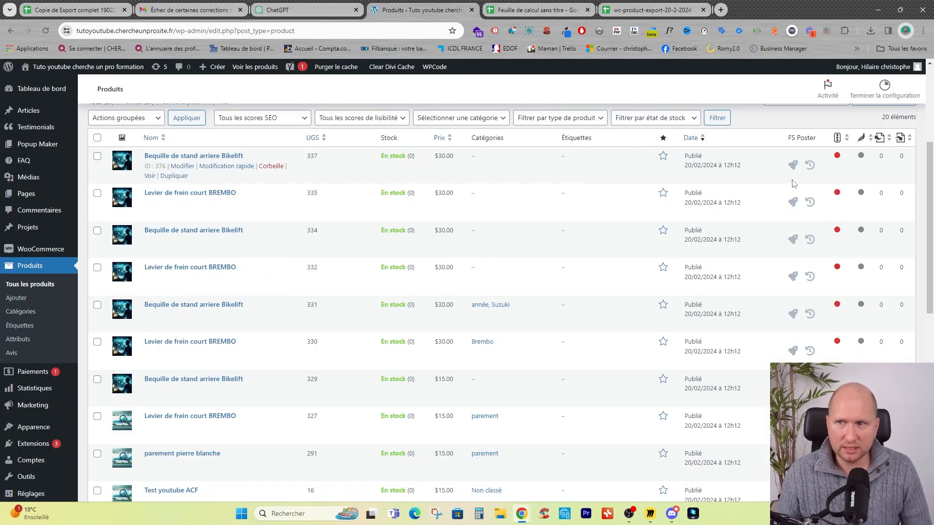
scroll(877, 179, "up", 4)
left_click(843, 112)
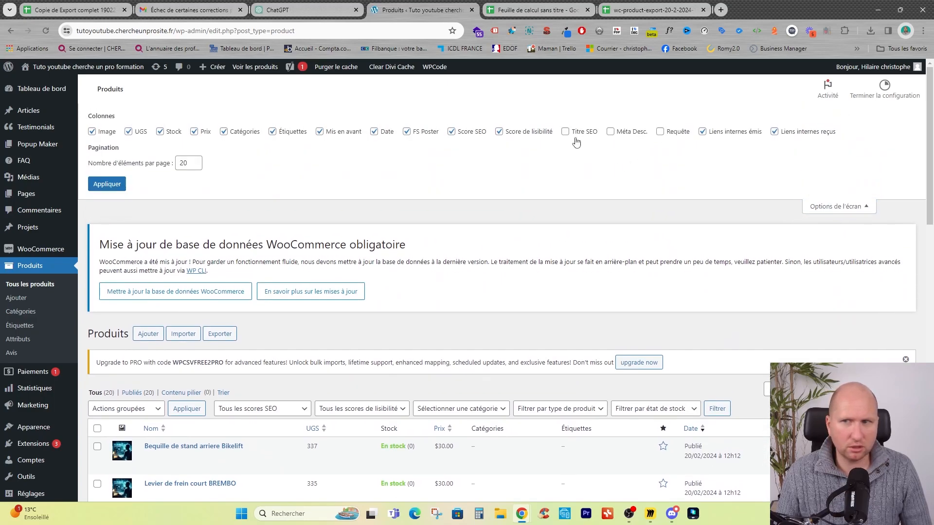
scroll(181, 314, "down", 4)
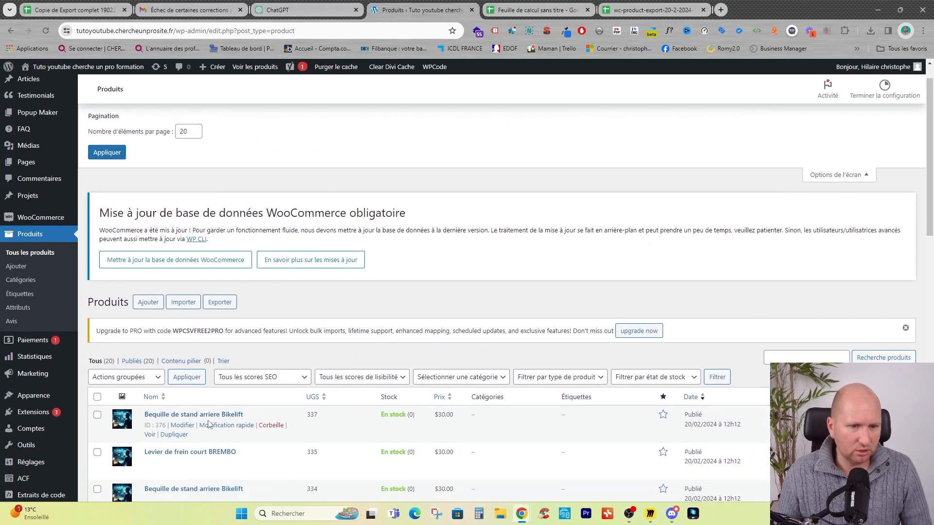
scroll(181, 314, "down", 1)
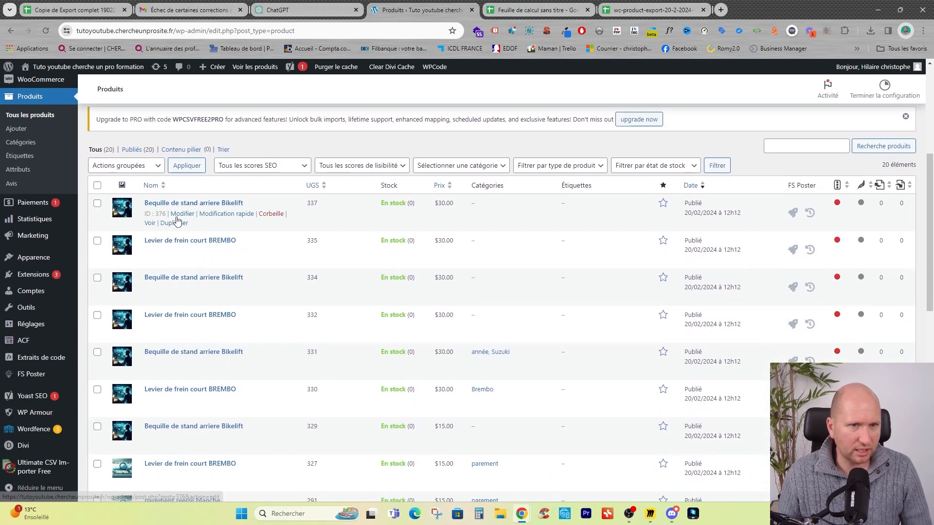
- View the public page of the Bequille de stand arriere Bikelift product with SKU 337, check its Pays and Année de fabrication and description, and return to the product list
left_click(149, 223)
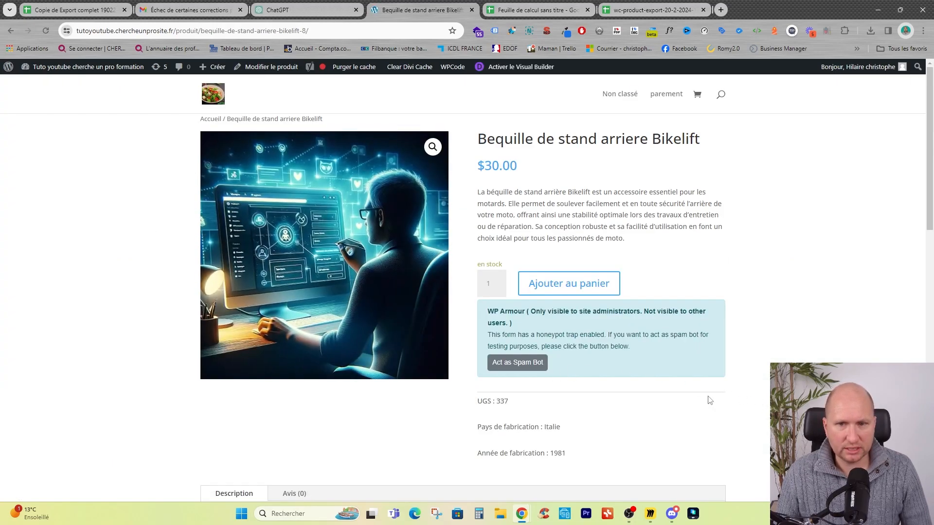
scroll(707, 401, "down", 2)
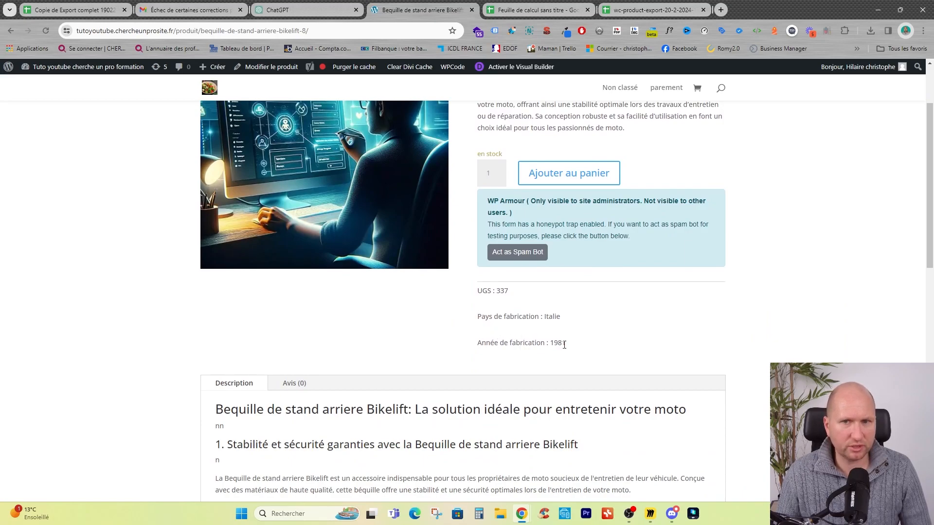
scroll(564, 344, "up", 1)
scroll(564, 348, "up", 2)
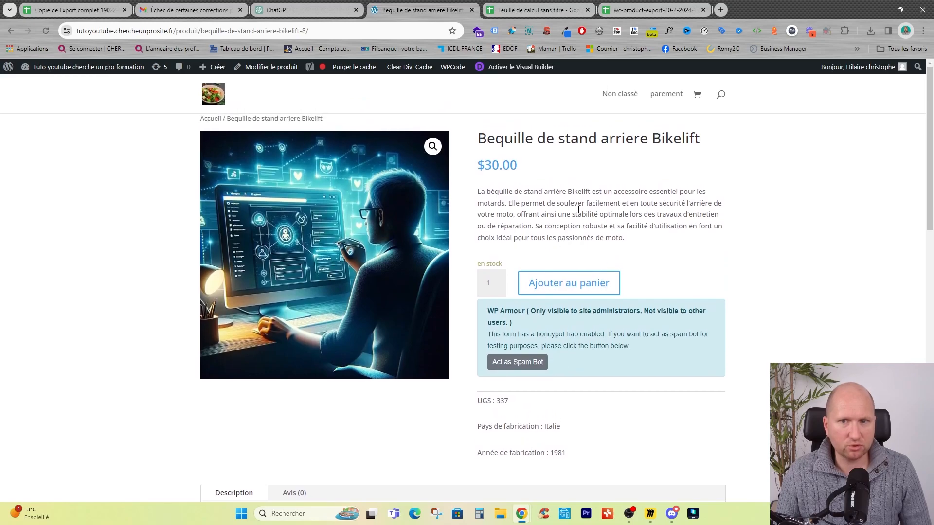
scroll(611, 231, "down", 2)
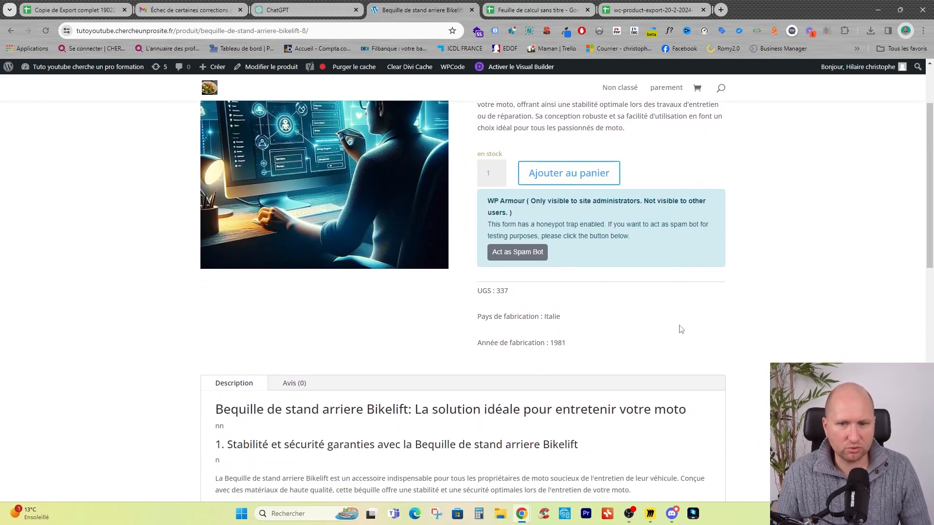
scroll(647, 321, "down", 5)
scroll(498, 227, "down", 8)
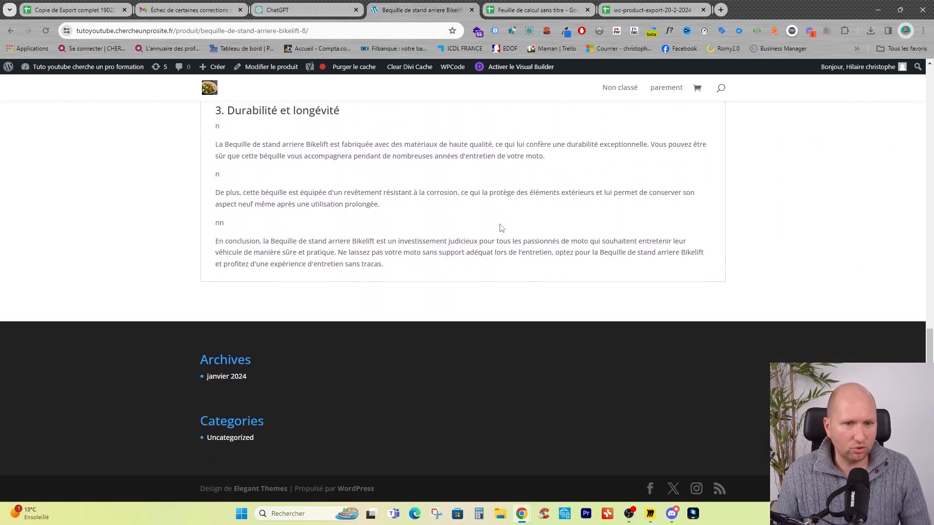
scroll(498, 227, "up", 14)
scroll(343, 235, "up", 2)
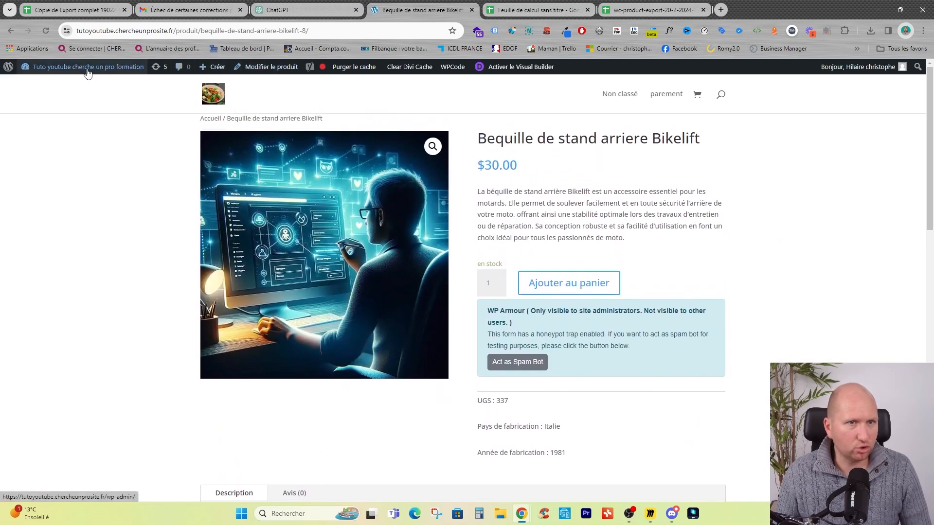
left_click(9, 30)
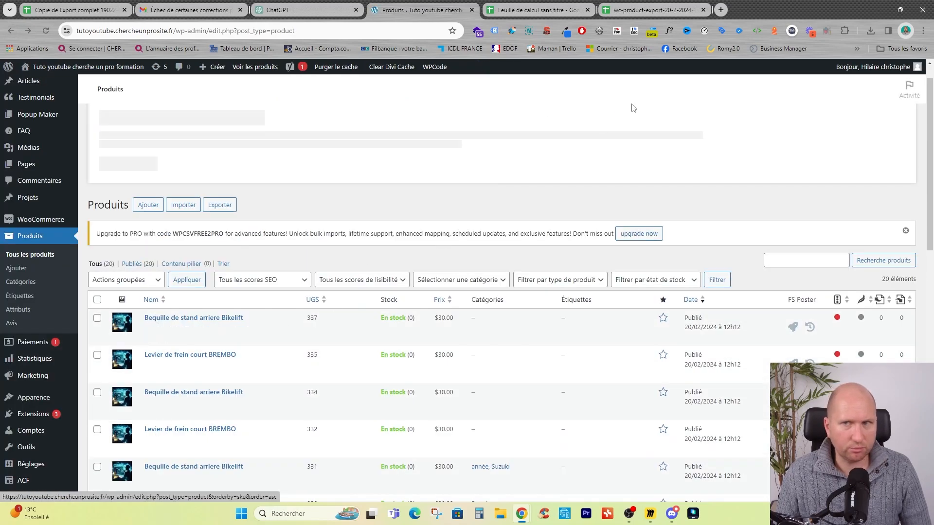
- Check the Année and Pays values in the export spreadsheet, and open the public page of the imported parement pierre blanche product for comparison
left_click(649, 10)
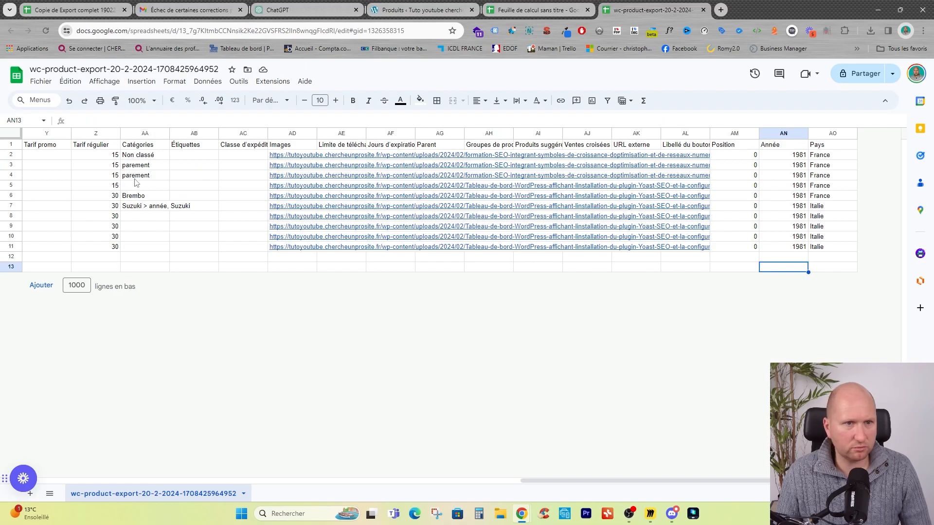
left_click(411, 10)
scroll(282, 292, "down", 5)
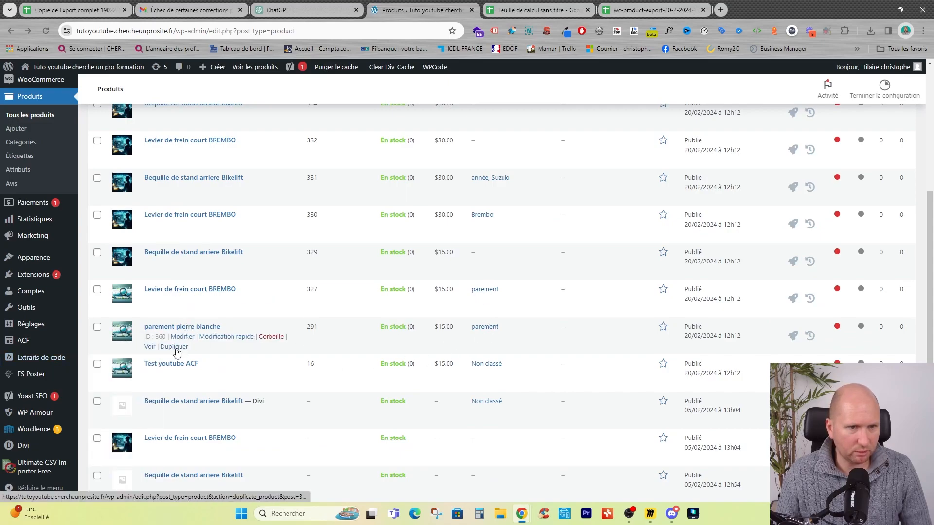
left_click(150, 346)
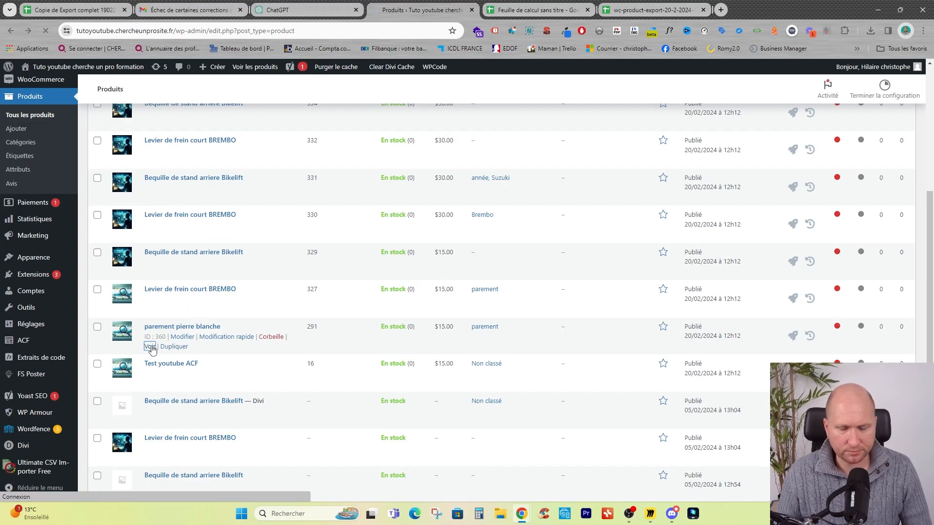